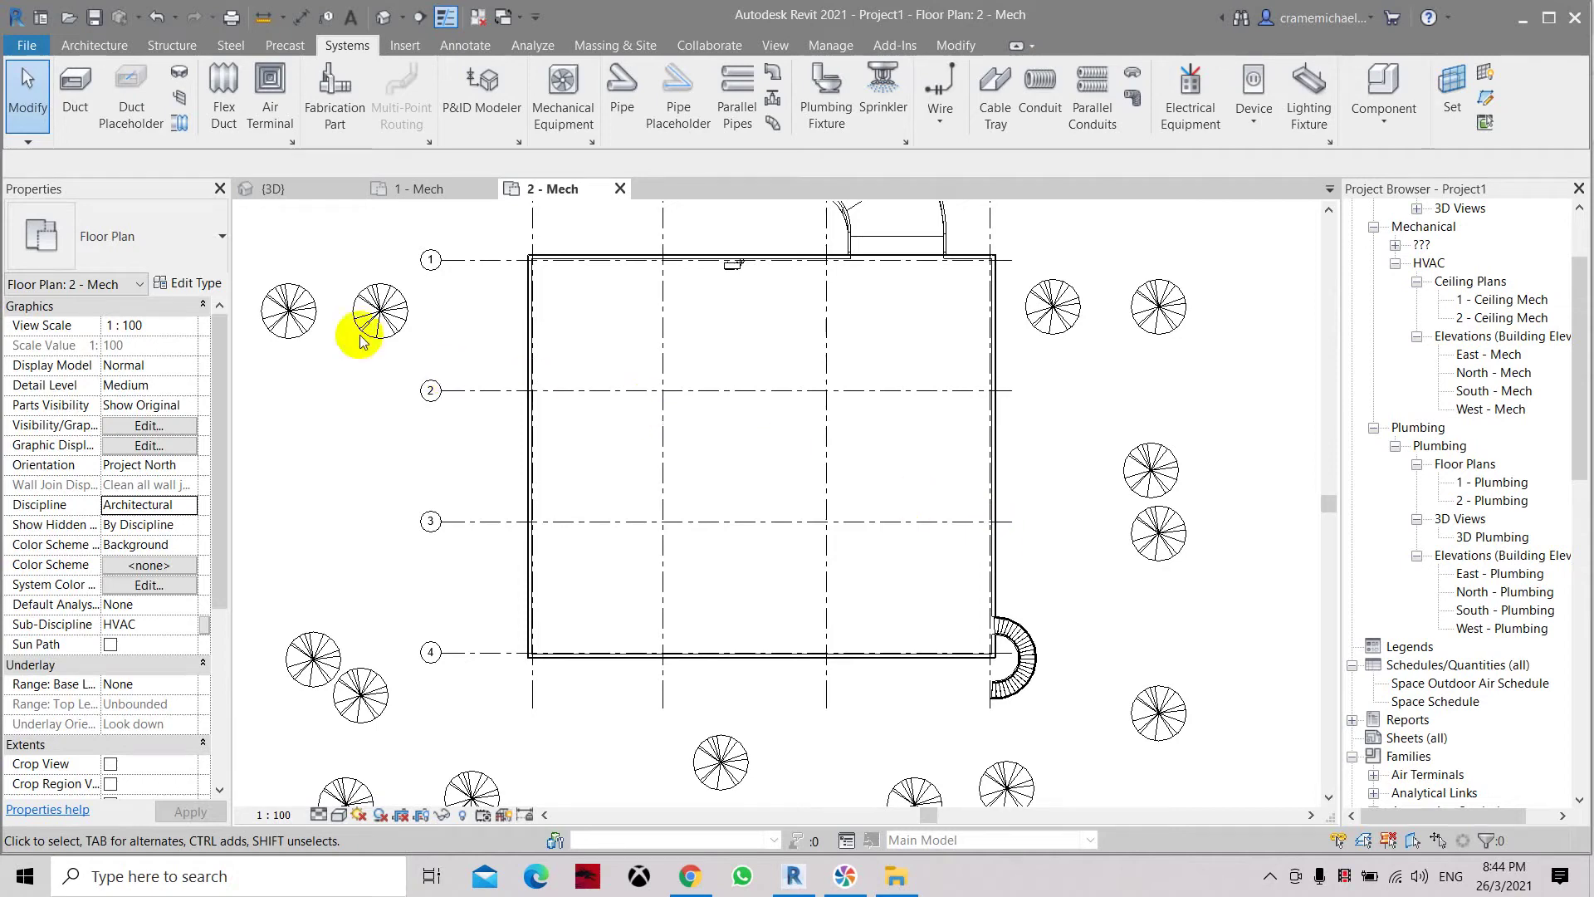
# Step: Duplicate the Standard pipe type as 'Ductile Iron' and open its Routing Preferences
pyautogui.click(618, 93)
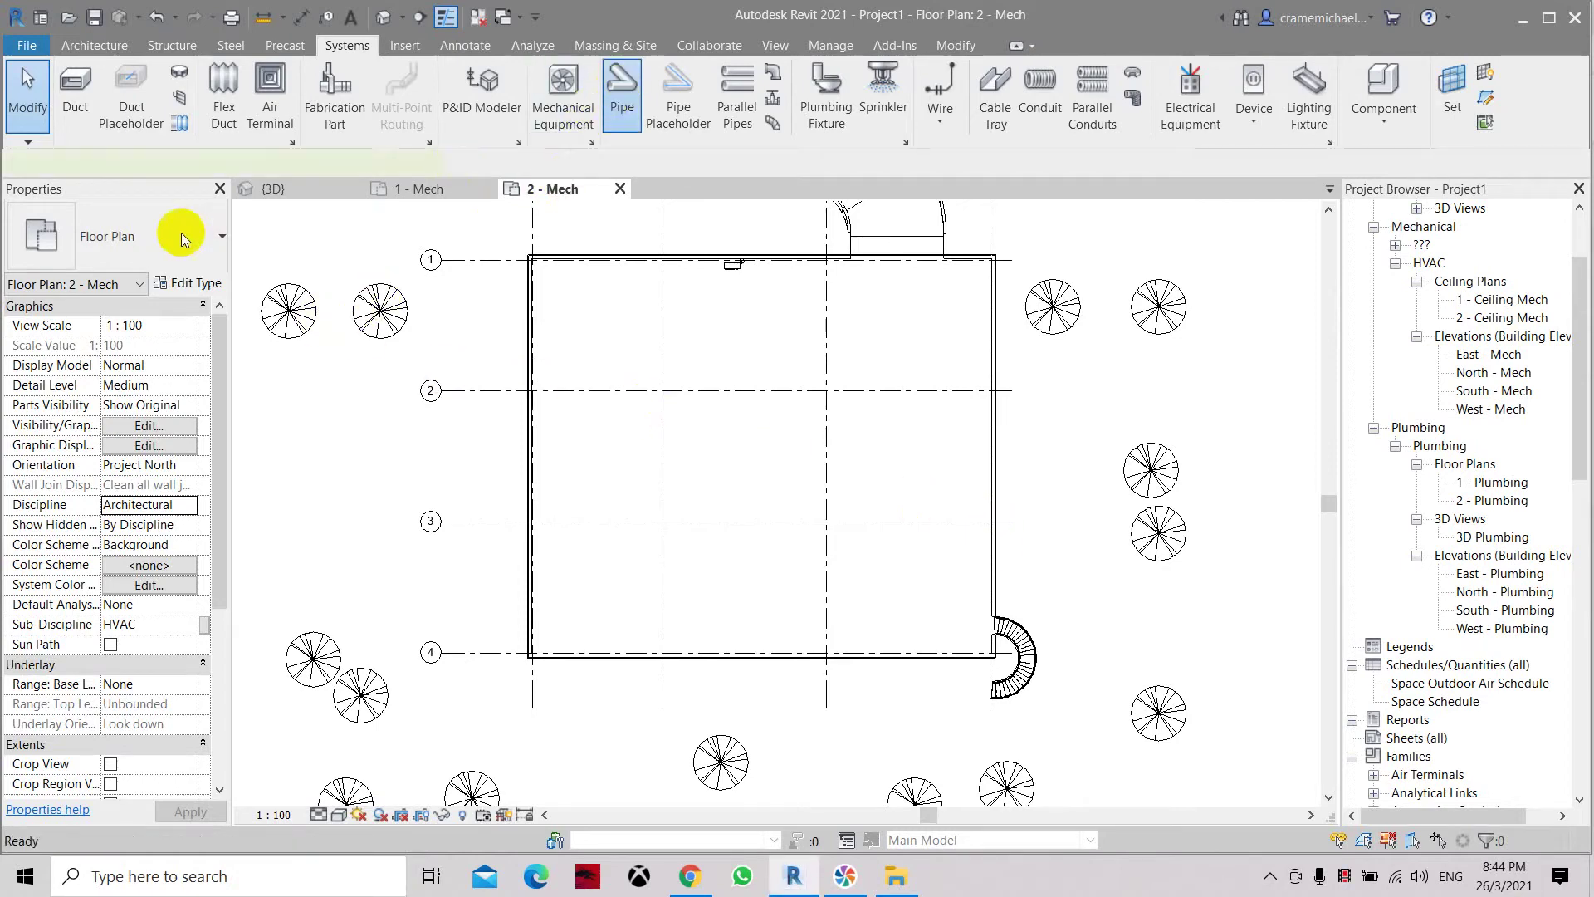
pyautogui.click(194, 286)
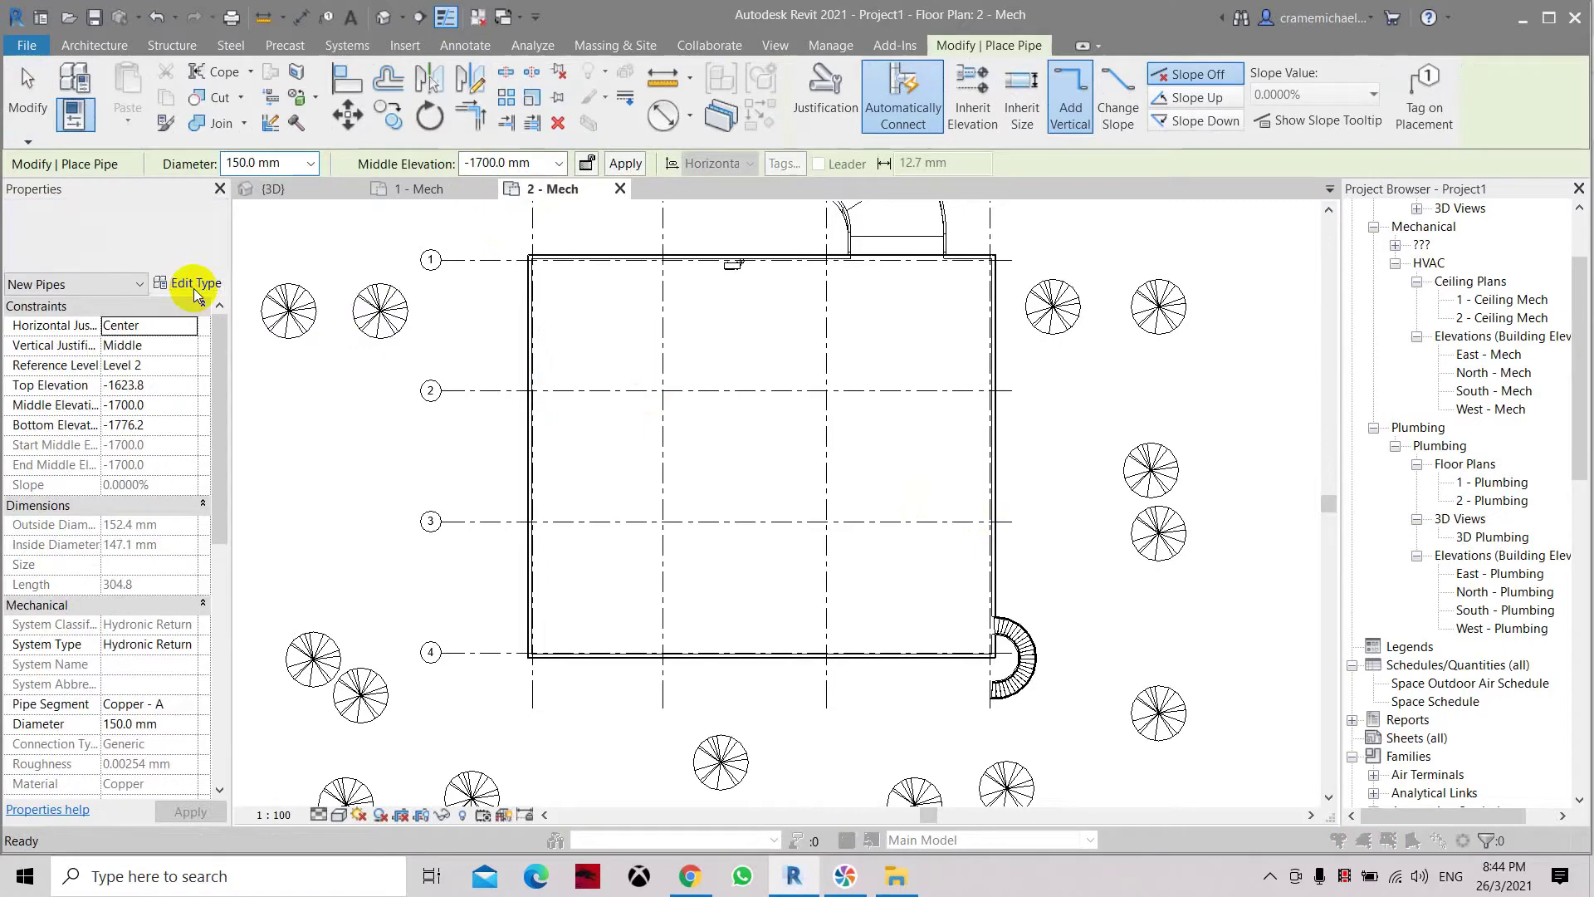
pyautogui.click(1118, 162)
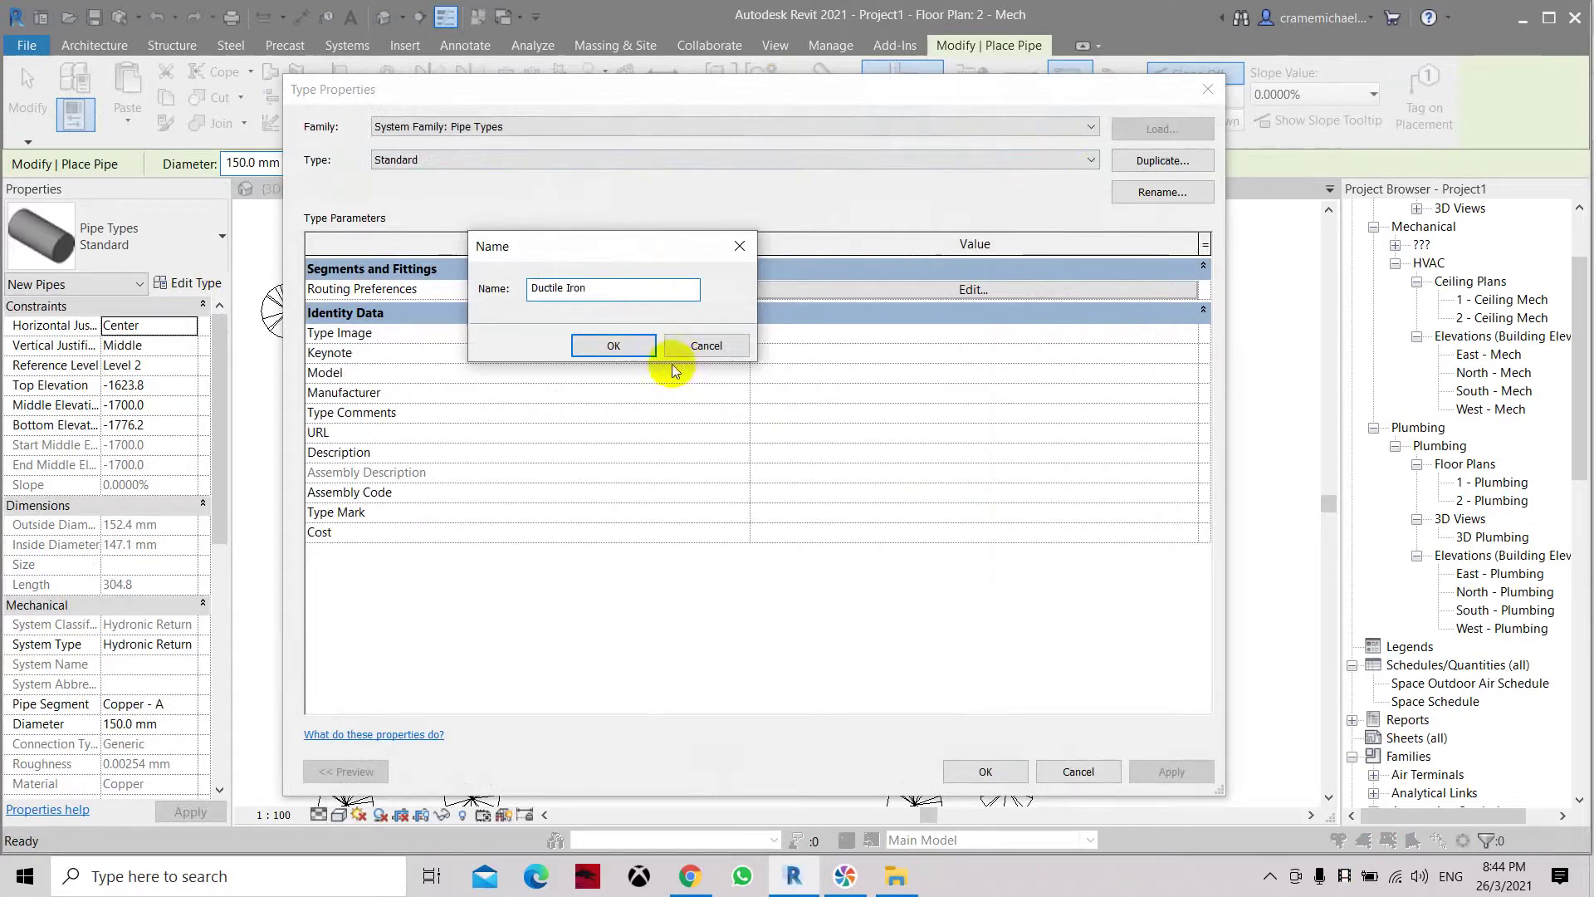
pyautogui.click(618, 347)
pyautogui.click(814, 291)
pyautogui.click(565, 386)
# Step: Use the Iron, Ductile - 22 pipe segment and load all Mechanical Joint MJ fitting families
pyautogui.click(721, 385)
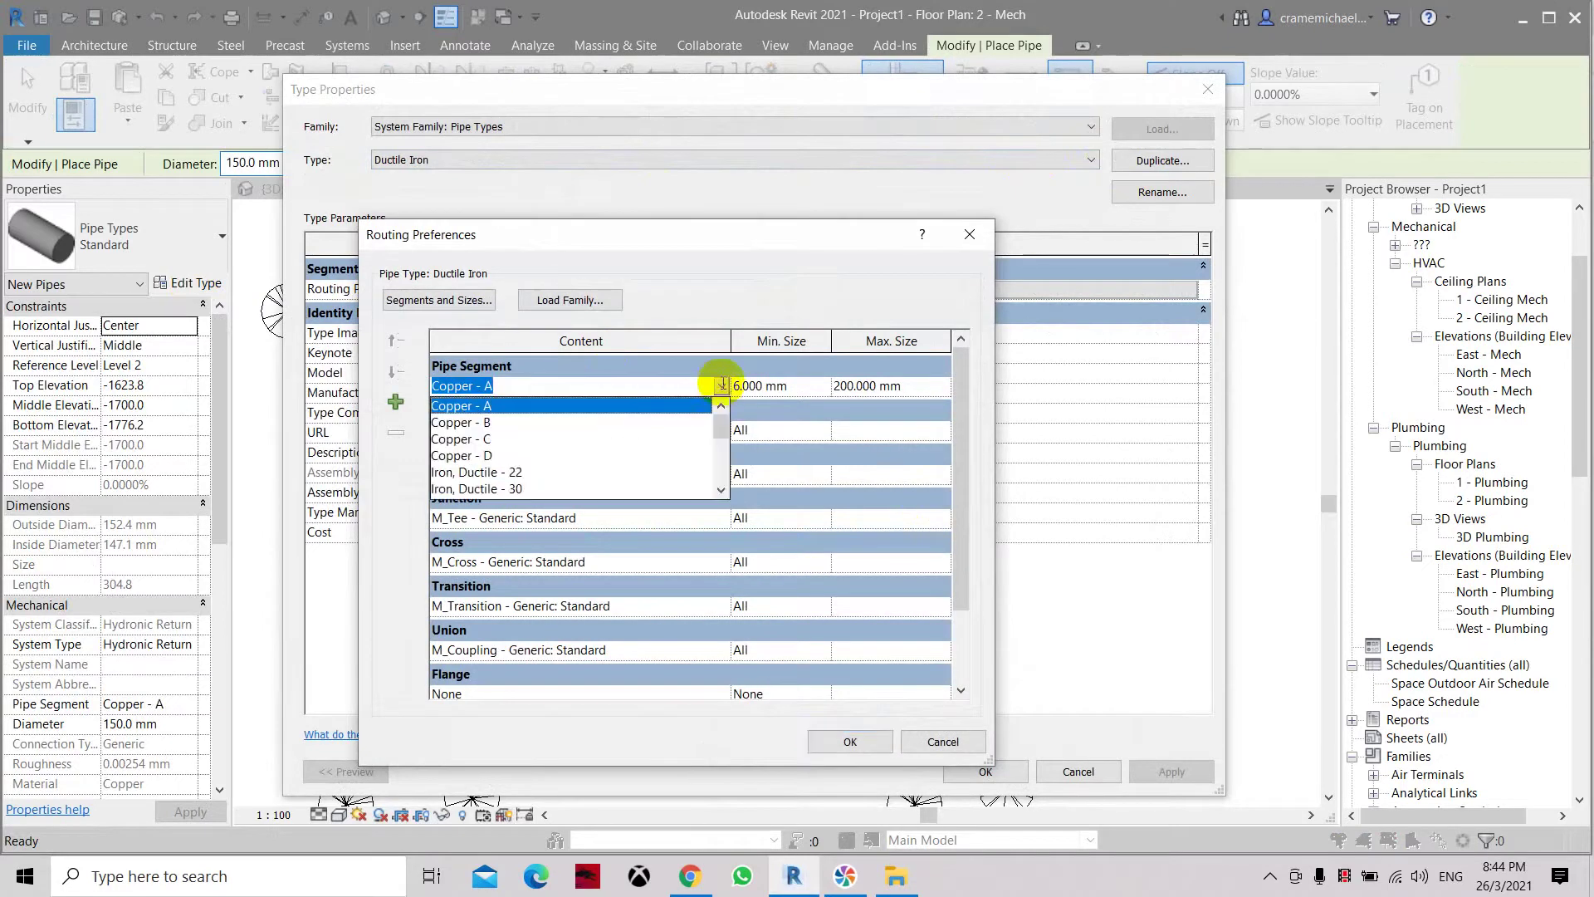
pyautogui.click(500, 472)
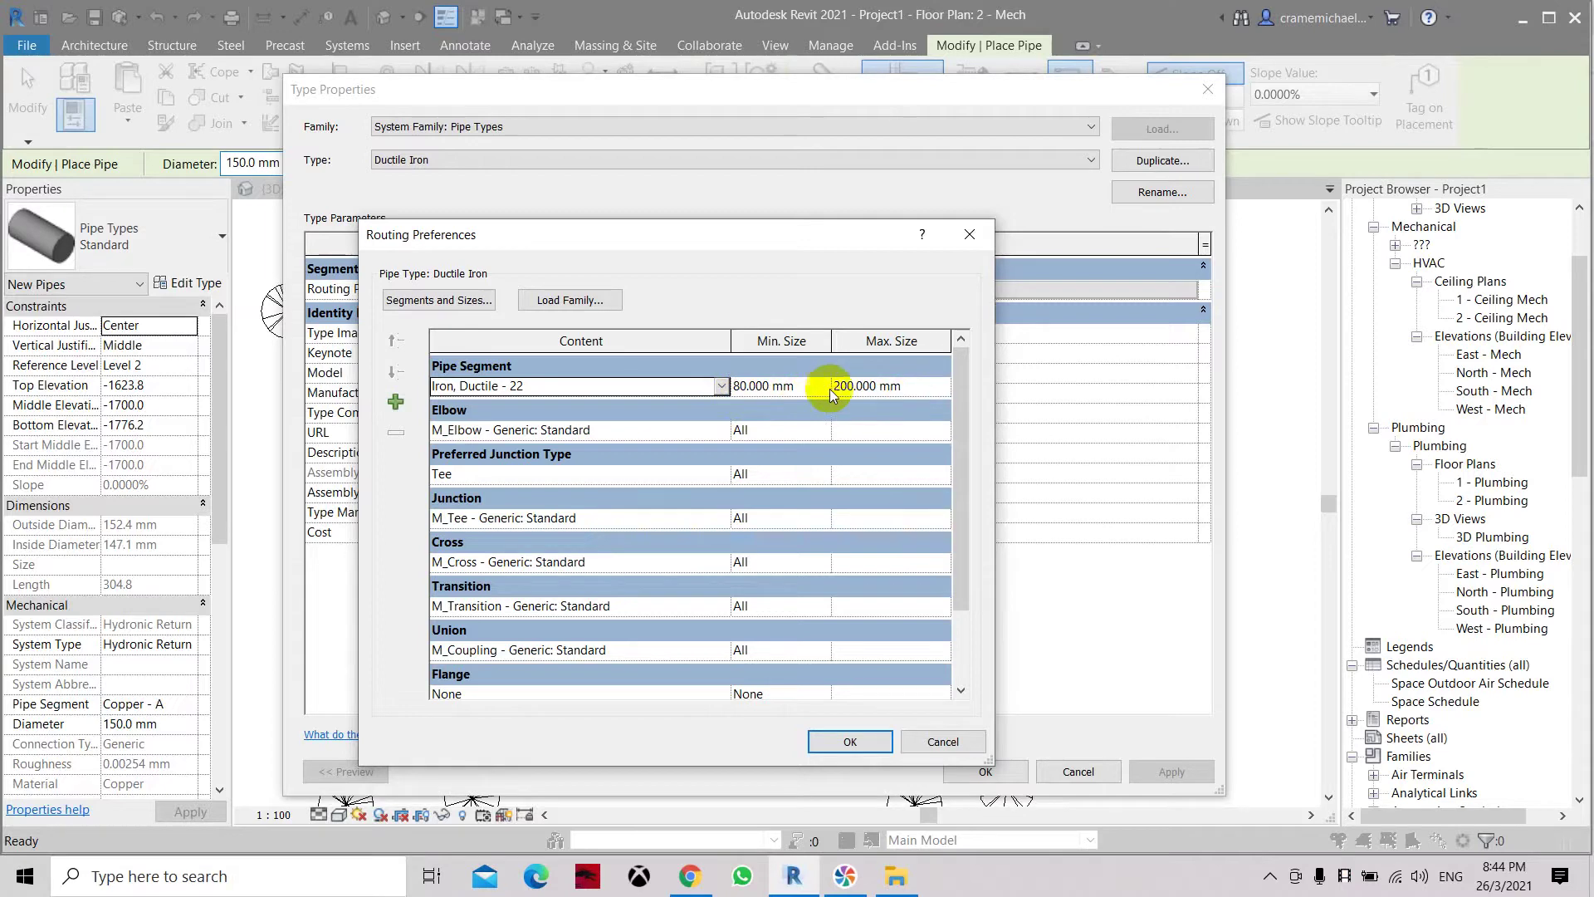
pyautogui.click(563, 303)
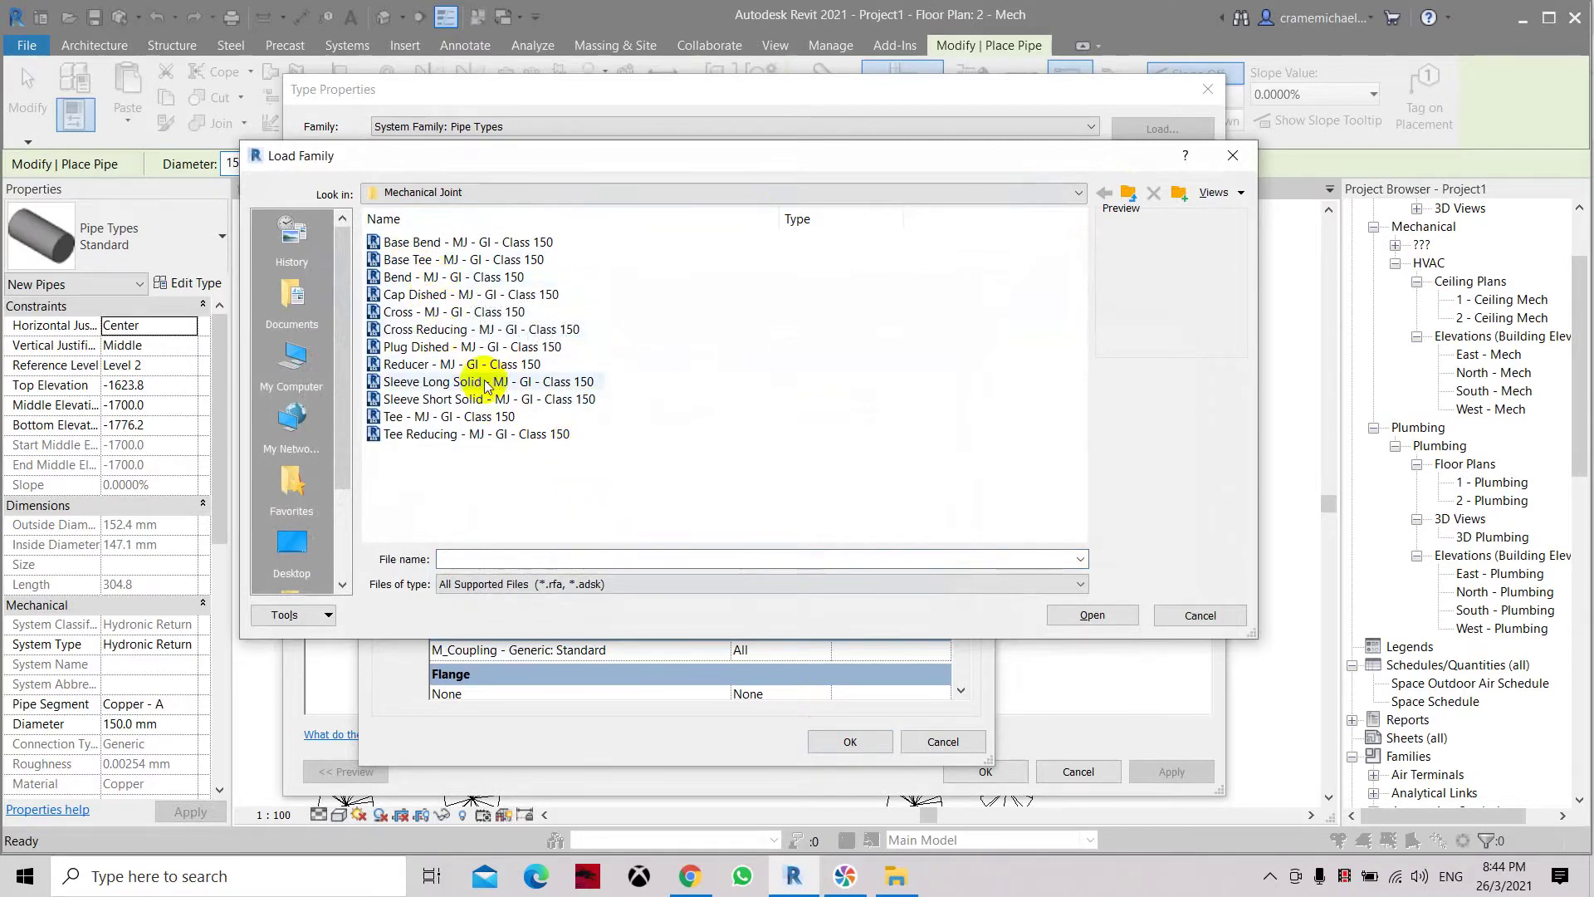
pyautogui.moveTo(612, 458); pyautogui.dragTo(416, 242)
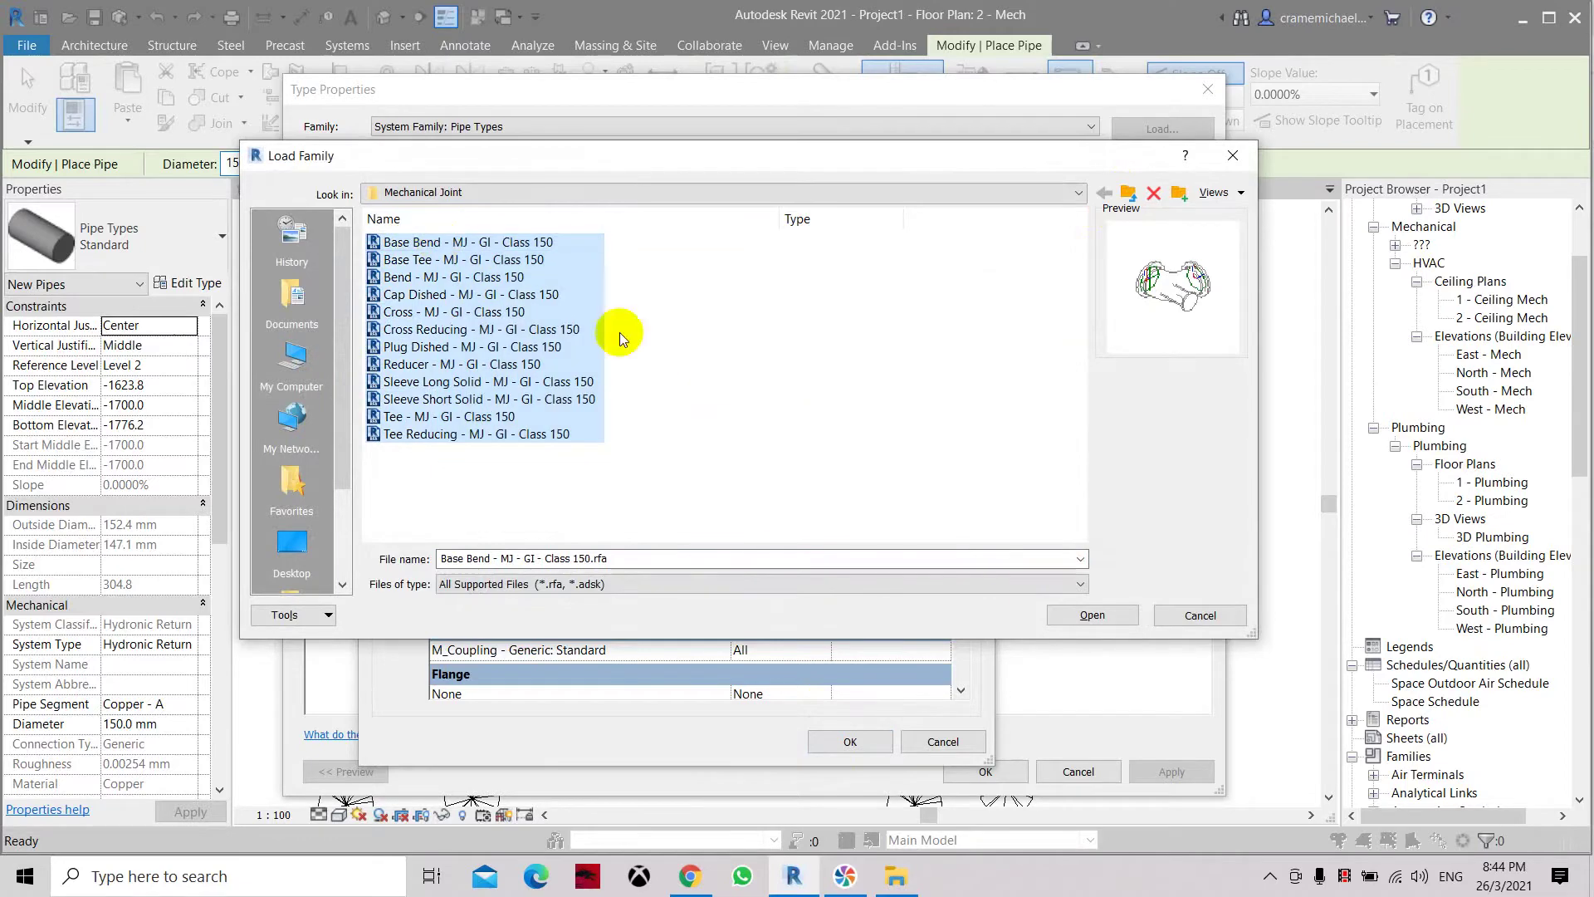
pyautogui.click(1092, 614)
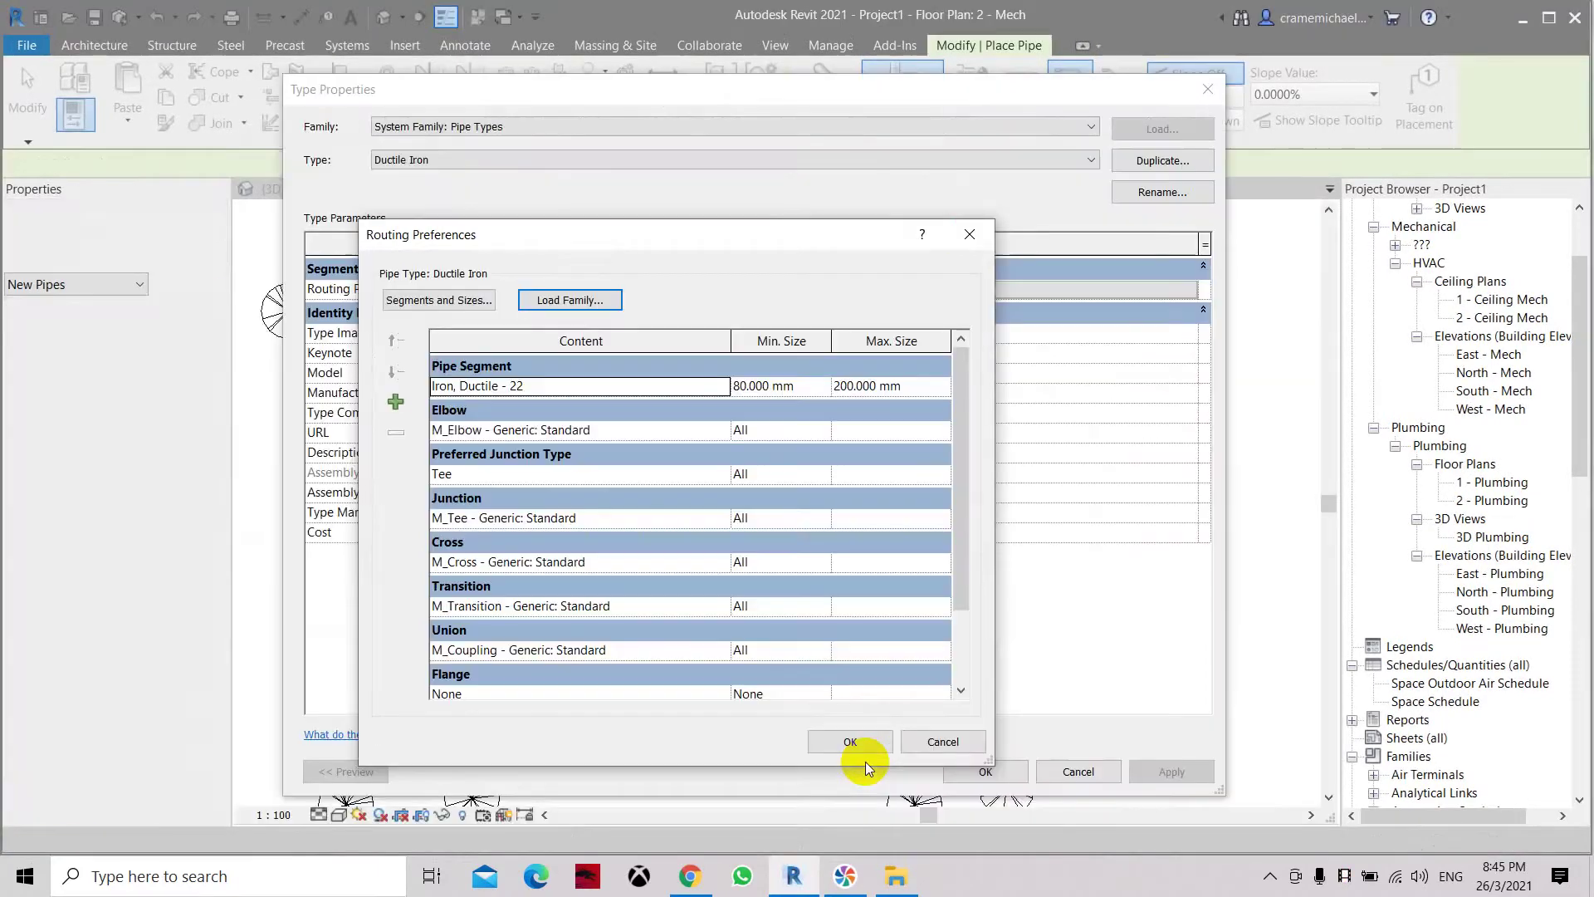
# Step: Set elbows to Base Bend - MJ, junctions to Base Tee - MJ, crosses to Cross - MJ - GI - Class 150
pyautogui.click(714, 431)
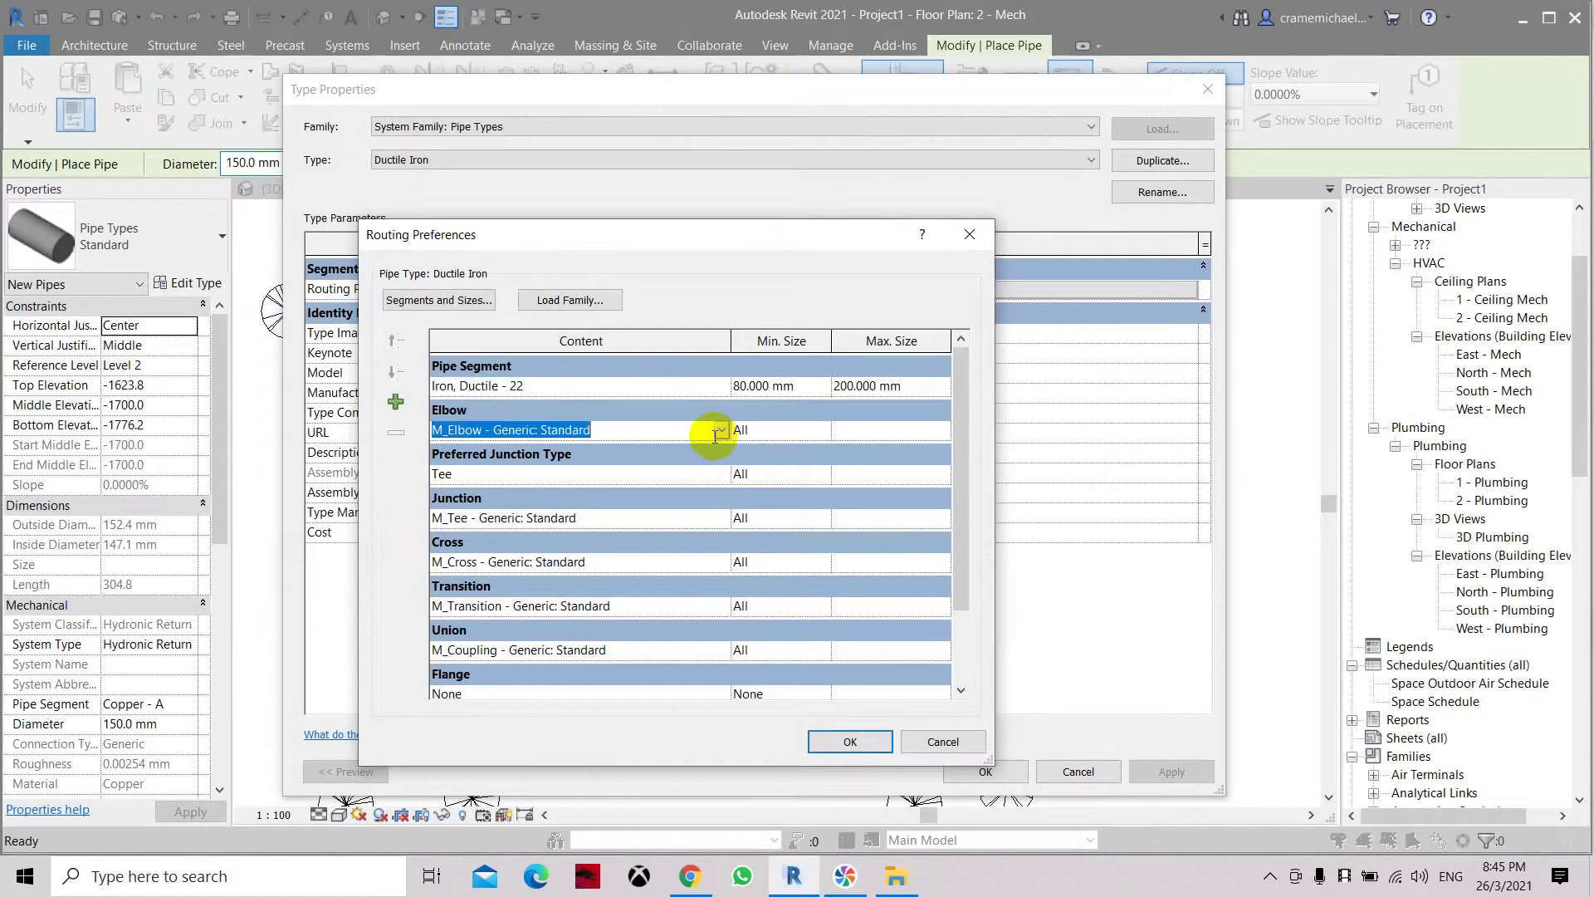
pyautogui.click(721, 431)
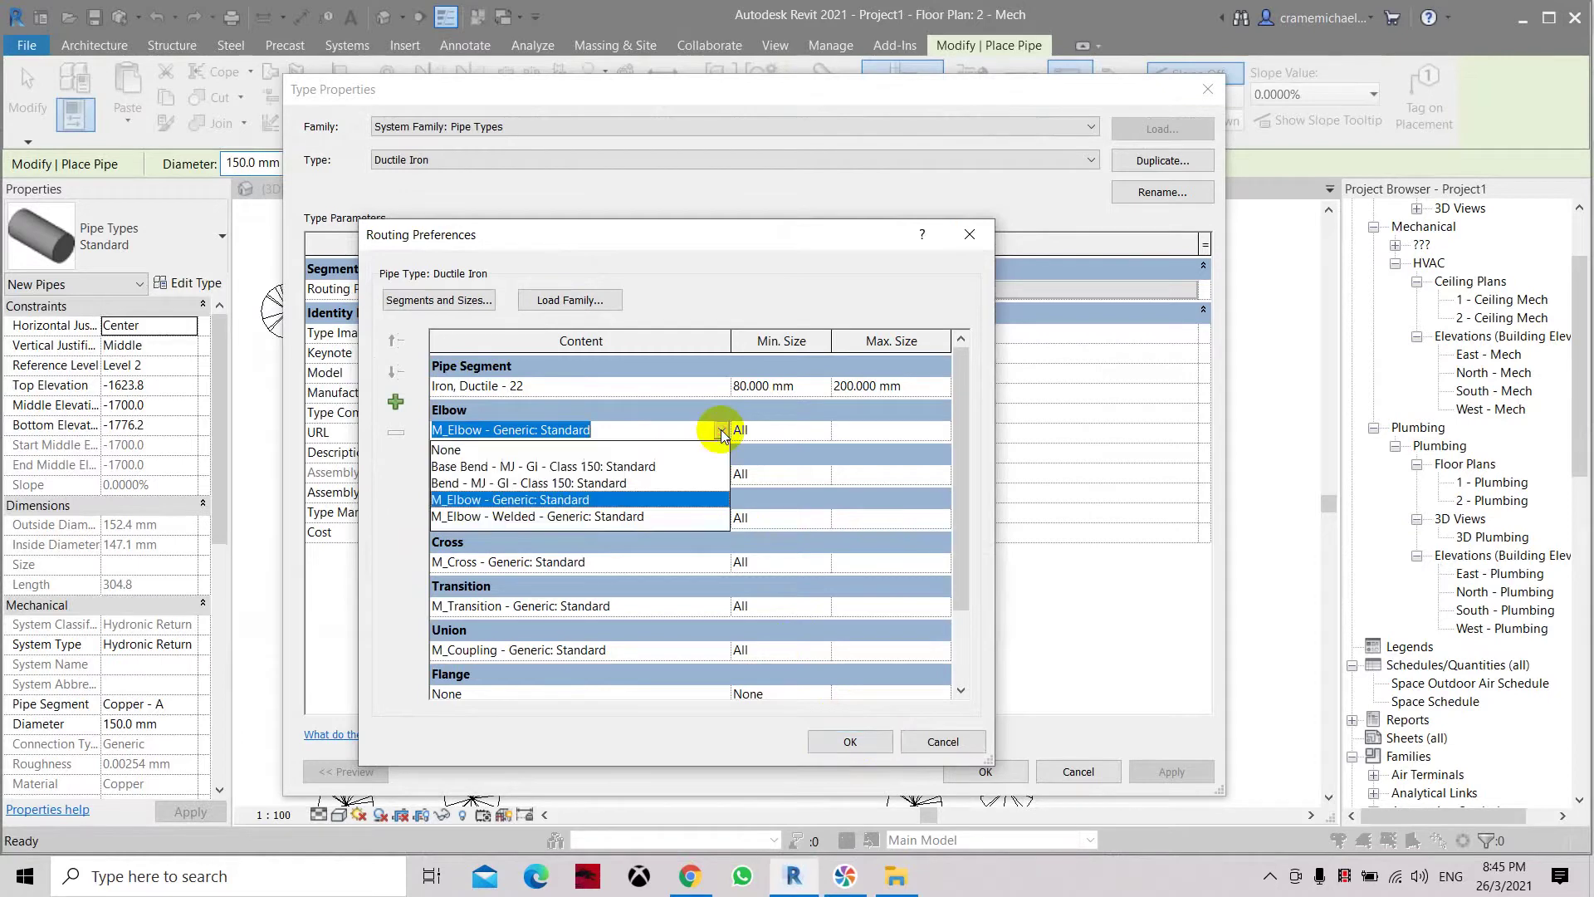
pyautogui.click(523, 466)
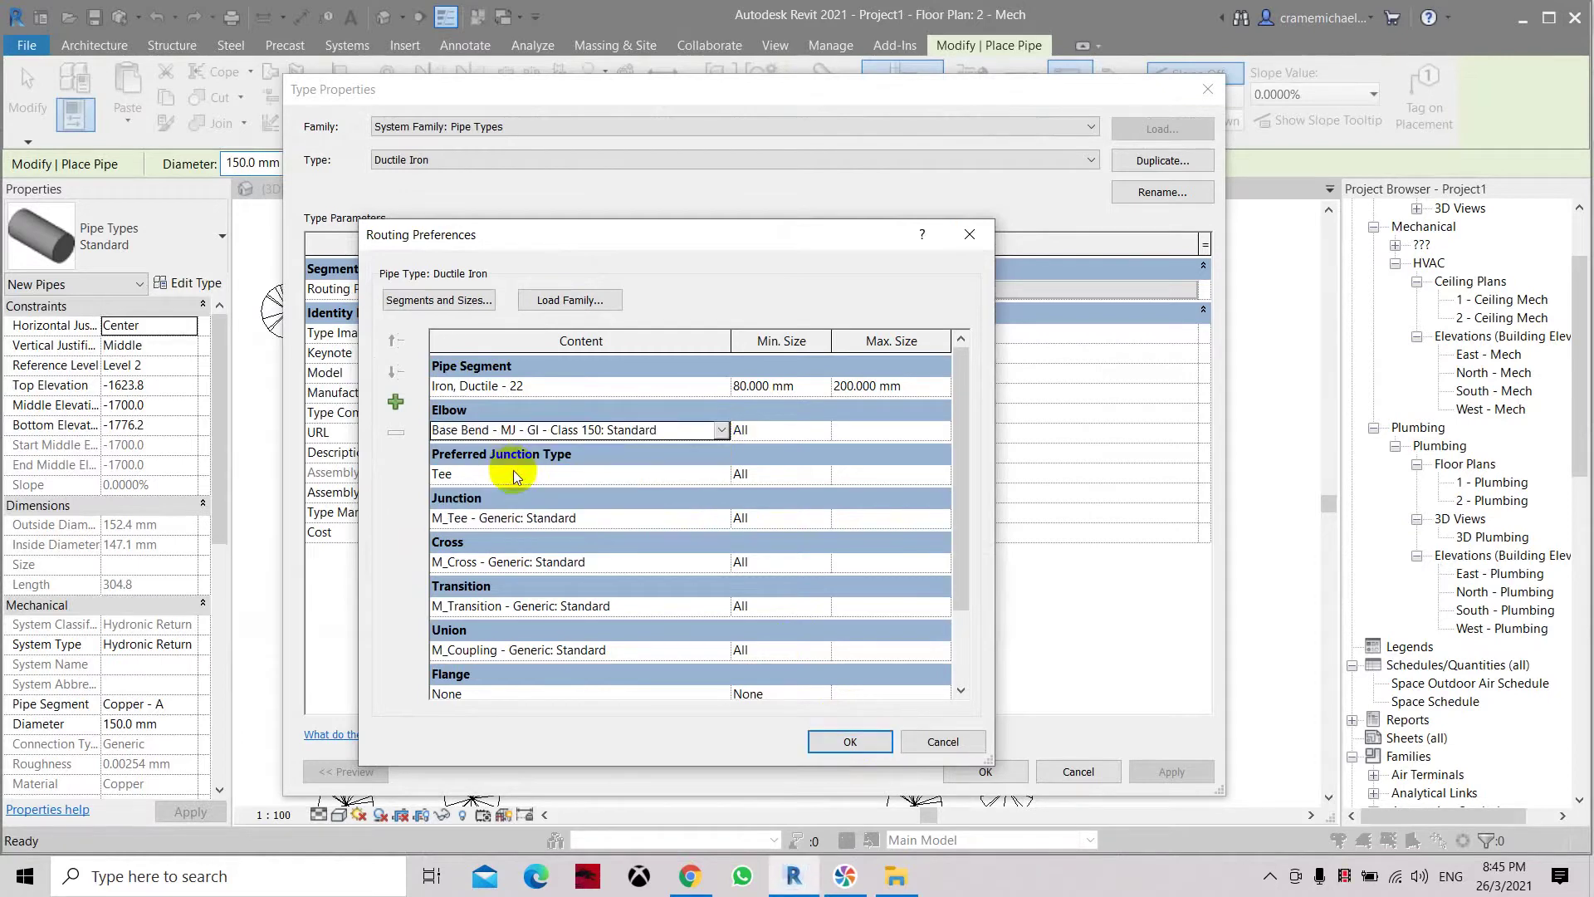
pyautogui.click(722, 519)
pyautogui.click(629, 555)
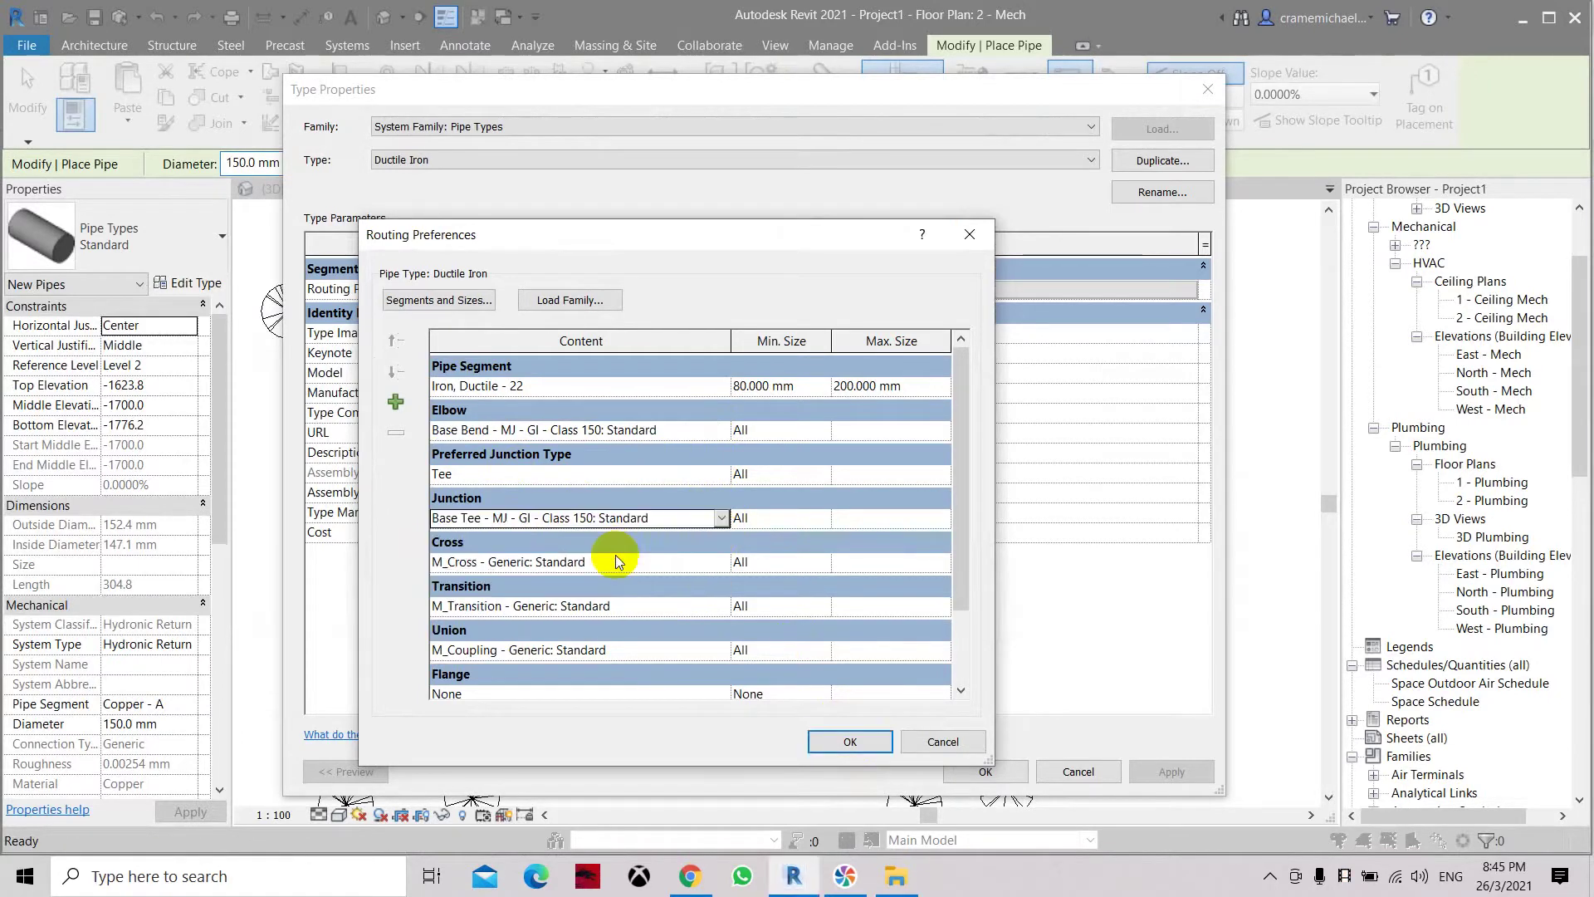
pyautogui.click(721, 563)
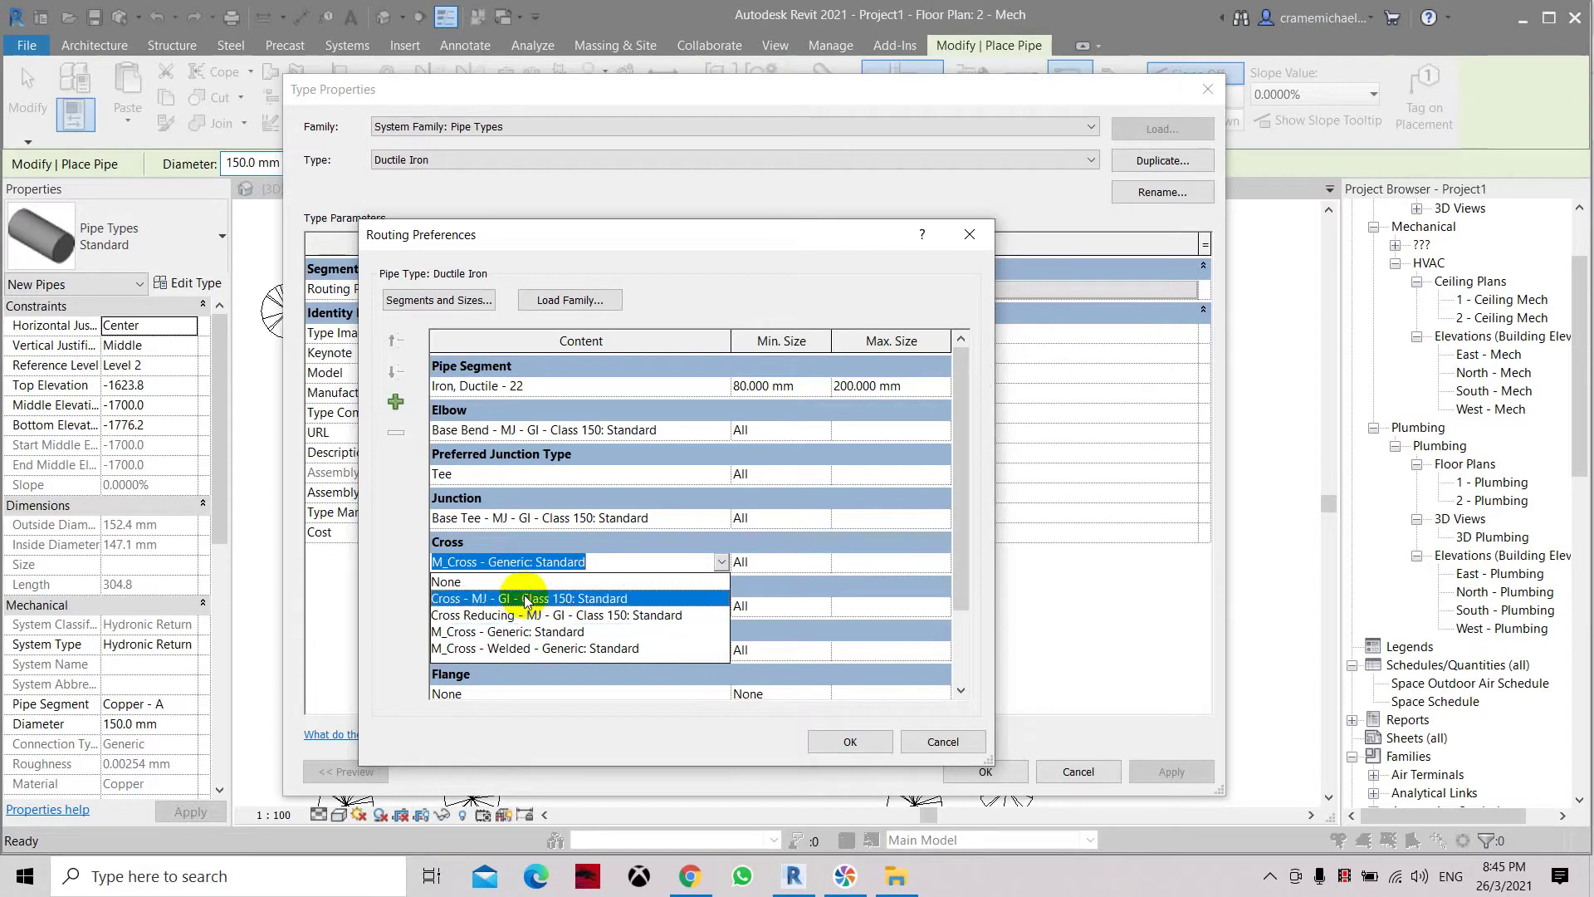
pyautogui.click(532, 598)
pyautogui.click(719, 563)
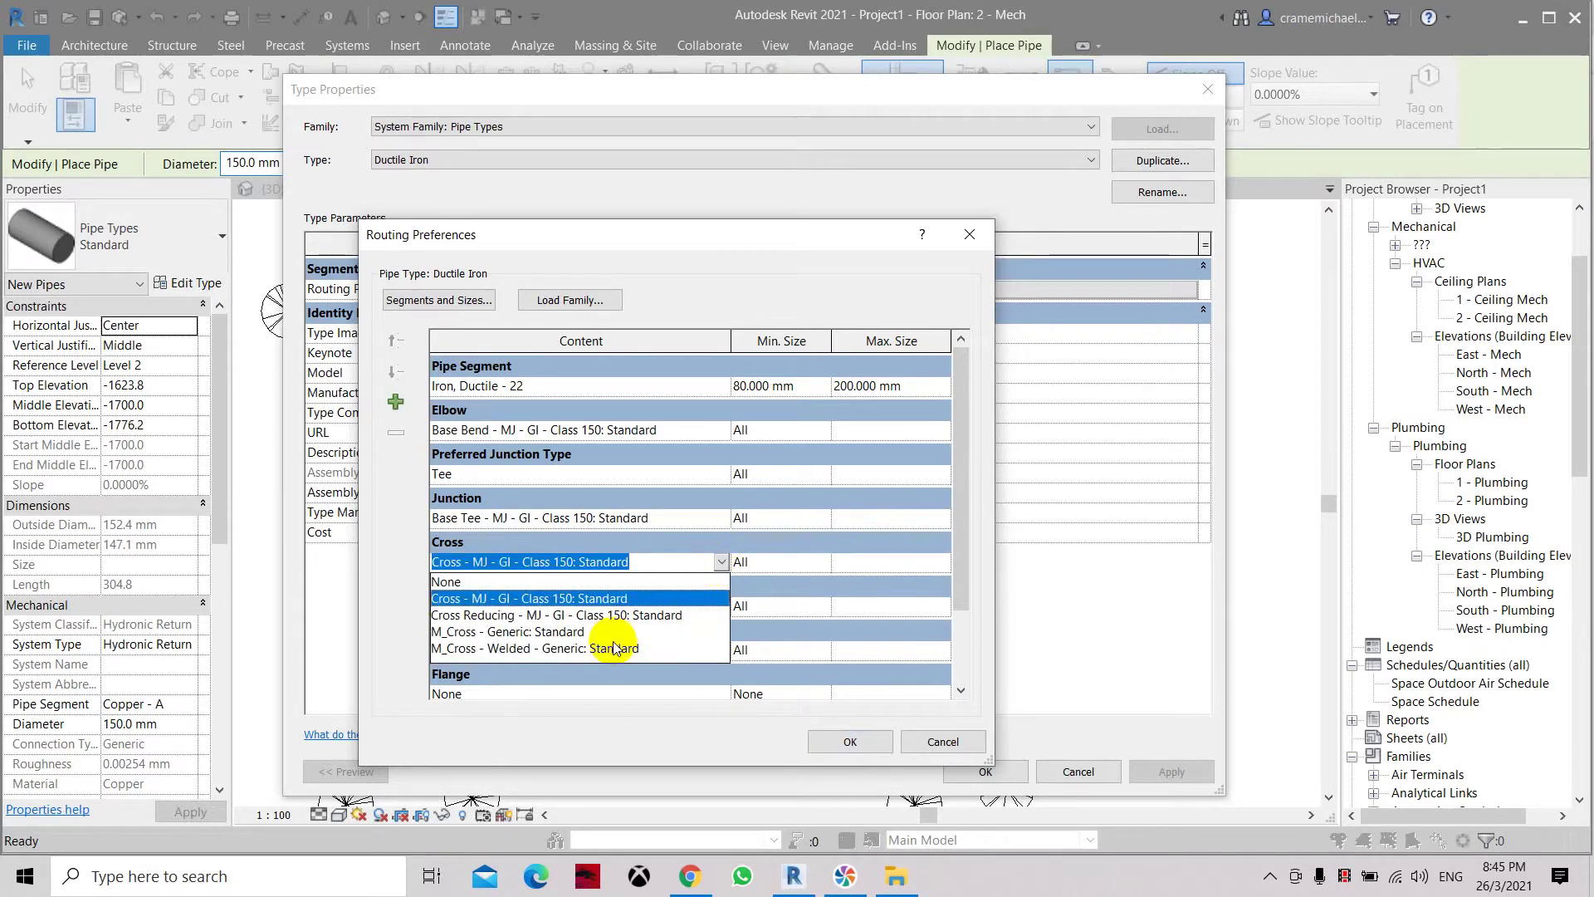
pyautogui.click(890, 628)
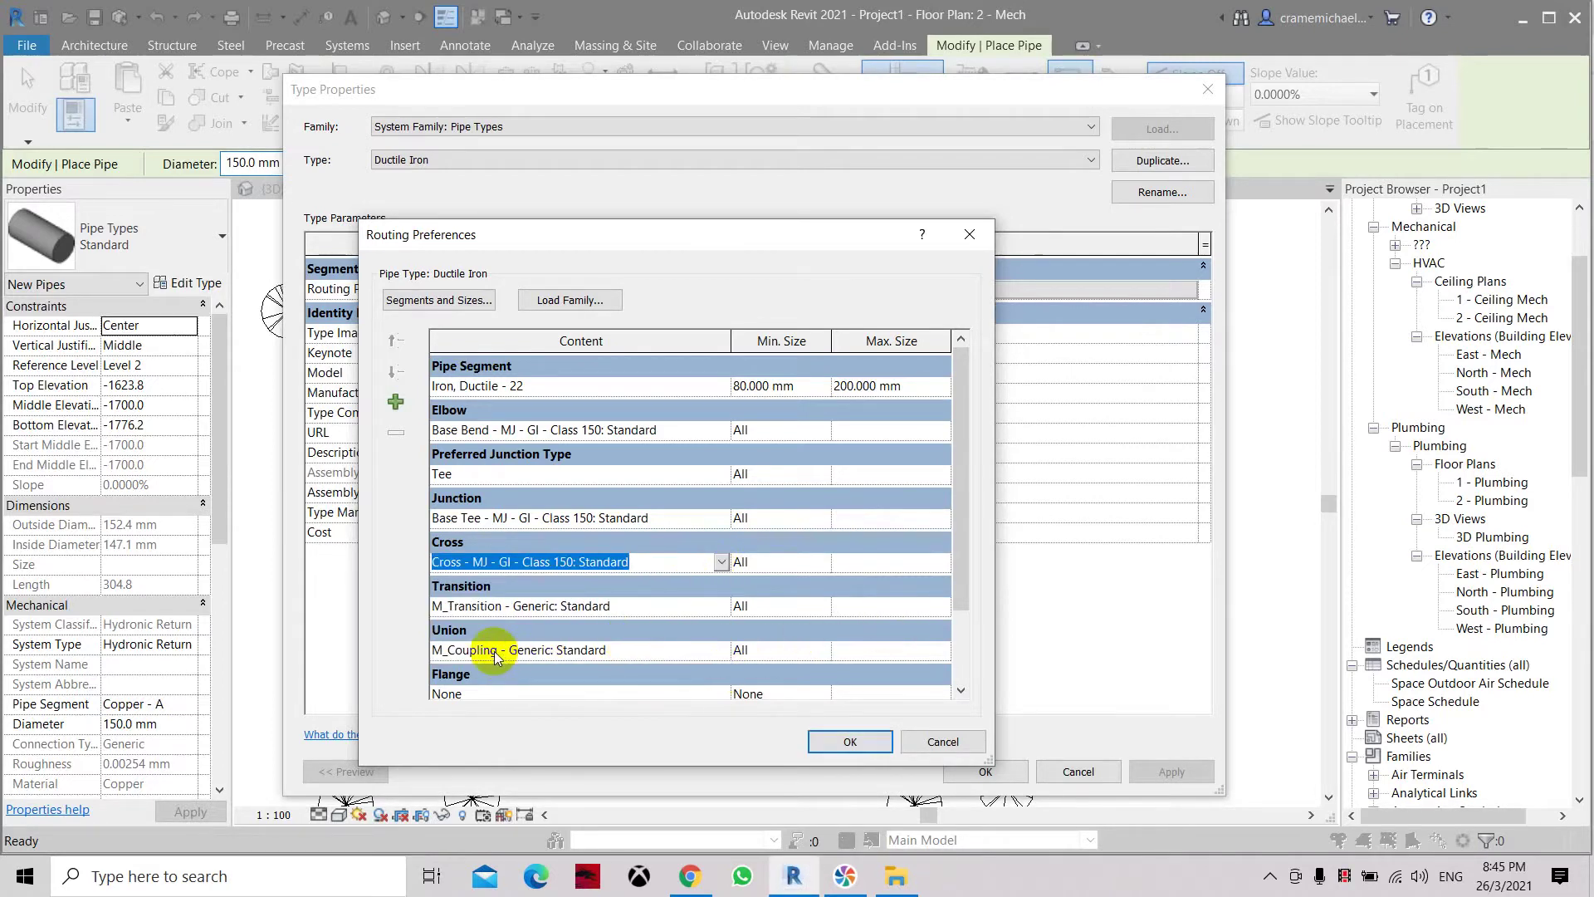
# Step: Confirm the routing preferences and the Ductile Iron type properties
pyautogui.scroll(-2, 802, 685)
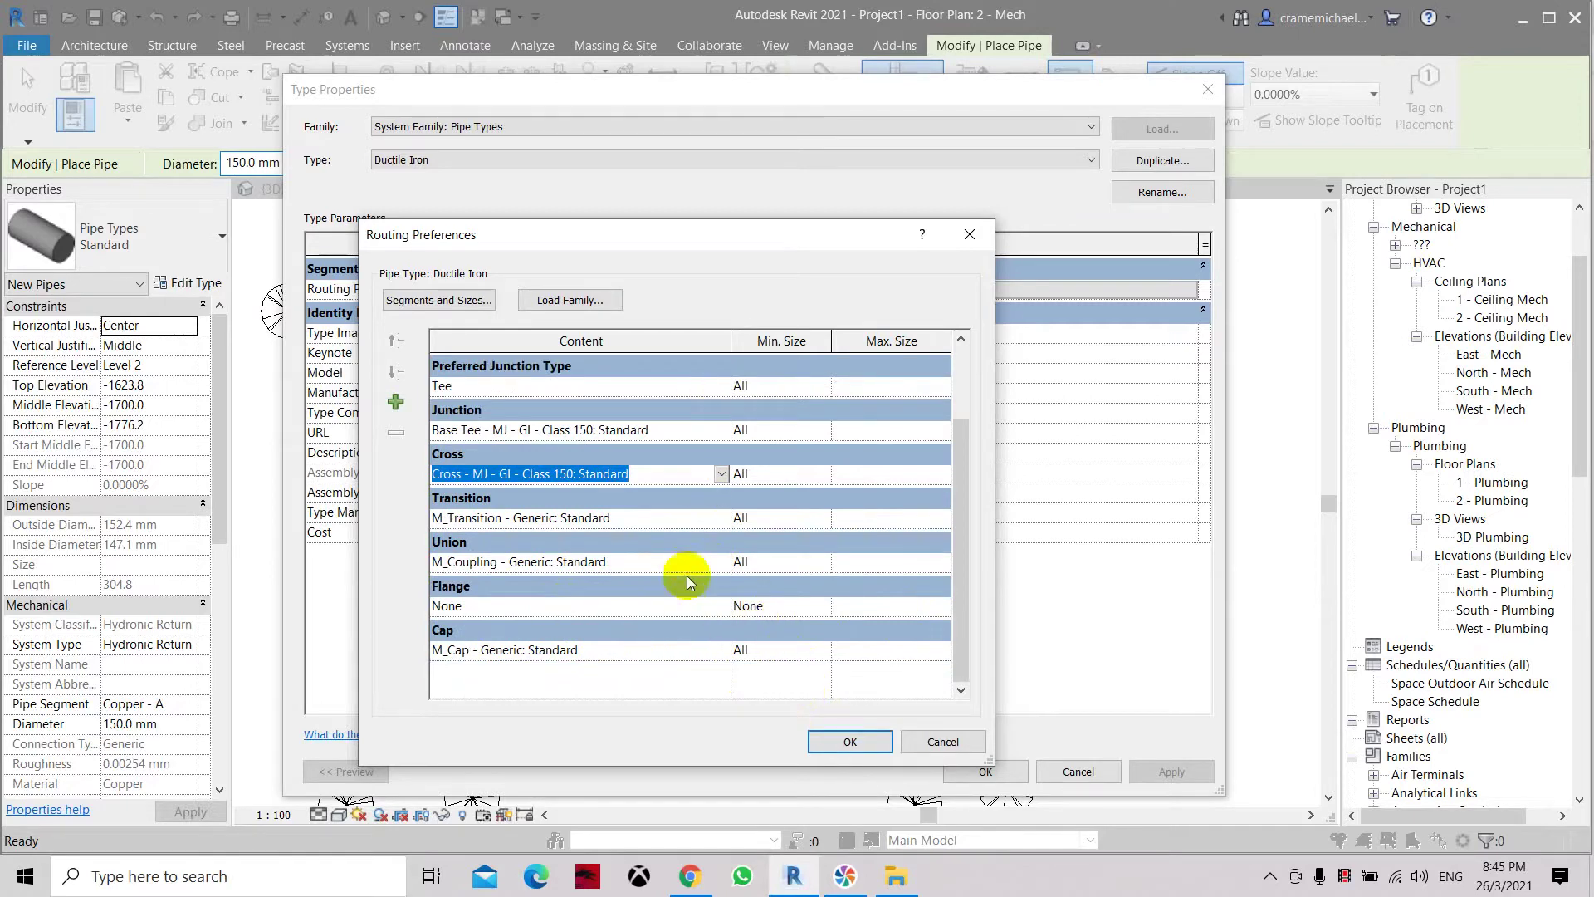
pyautogui.click(859, 742)
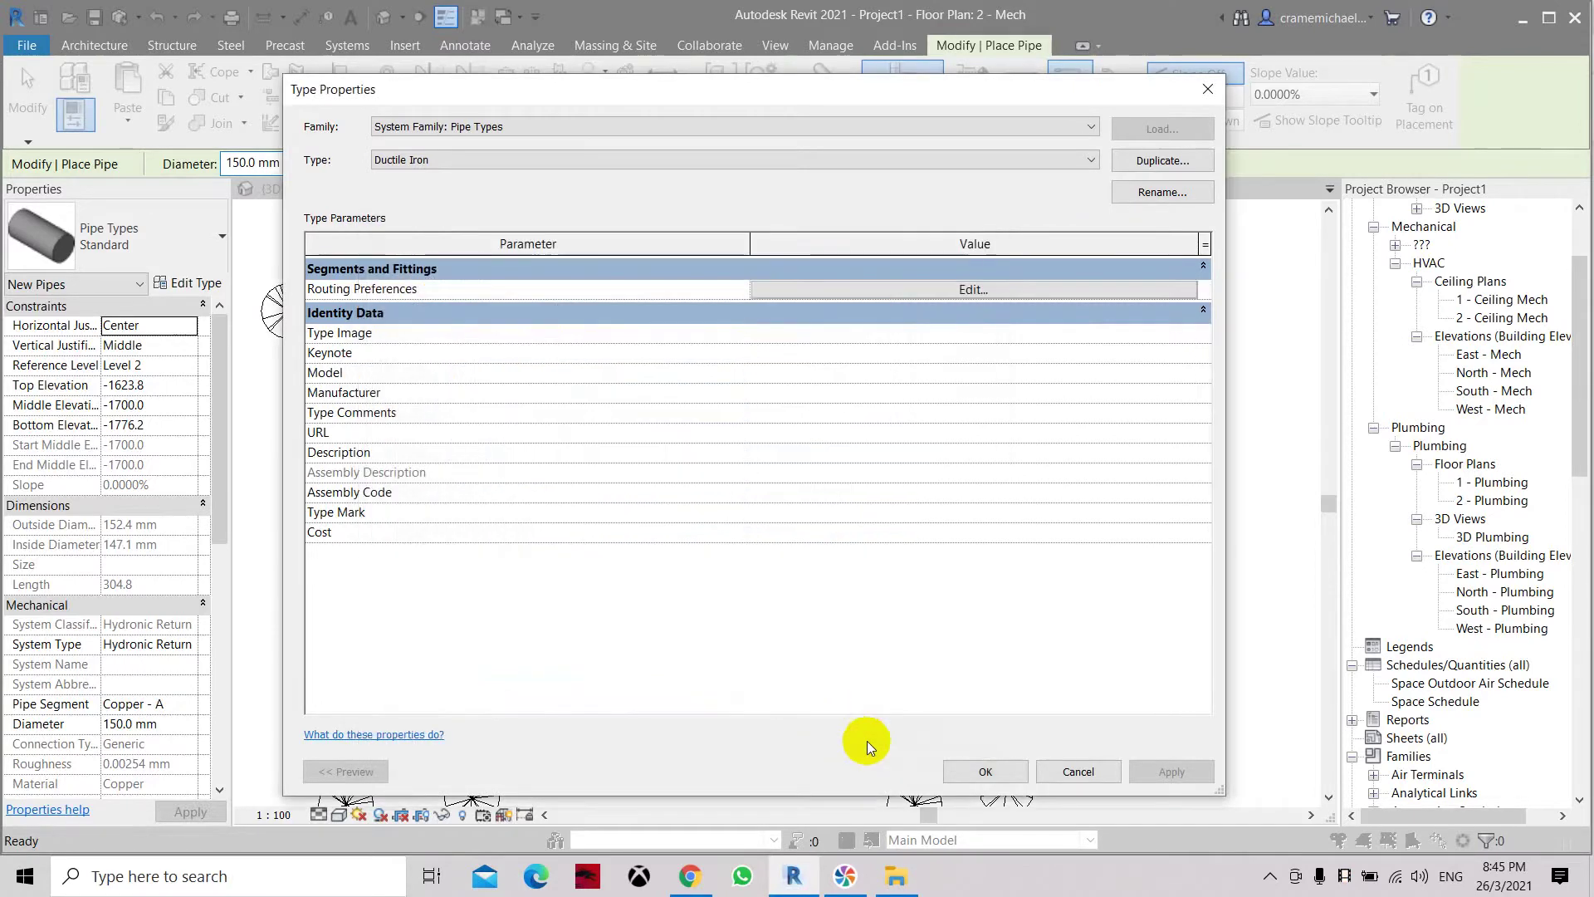
pyautogui.click(978, 769)
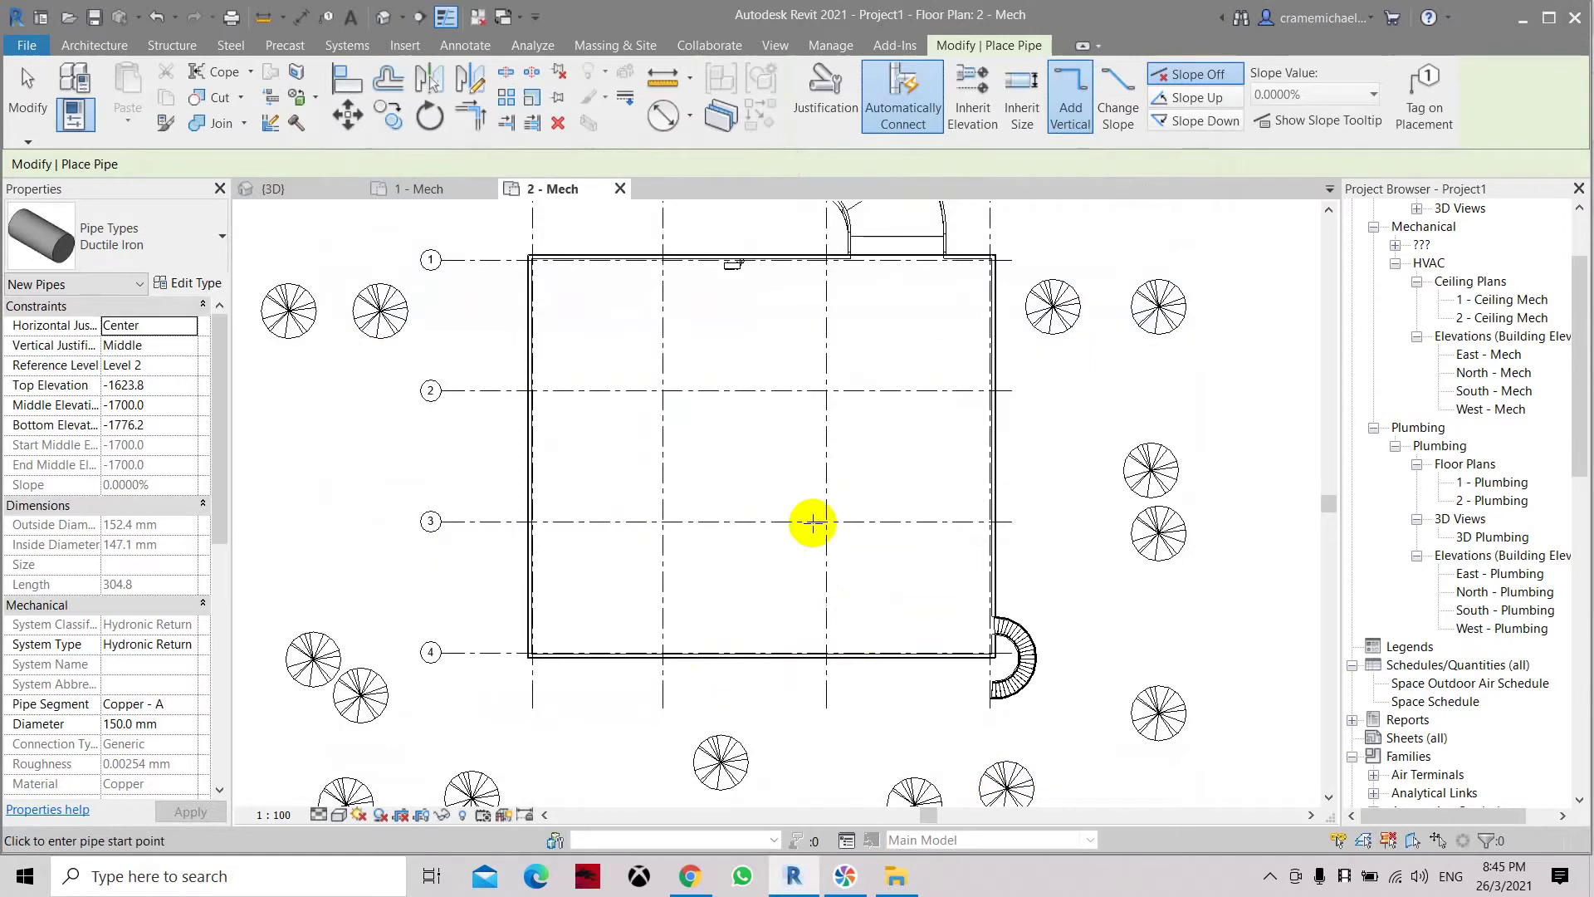
# Step: Draw a Ductile Iron pipe in the upper-left bay ending on the equipment connector
pyautogui.click(347, 45)
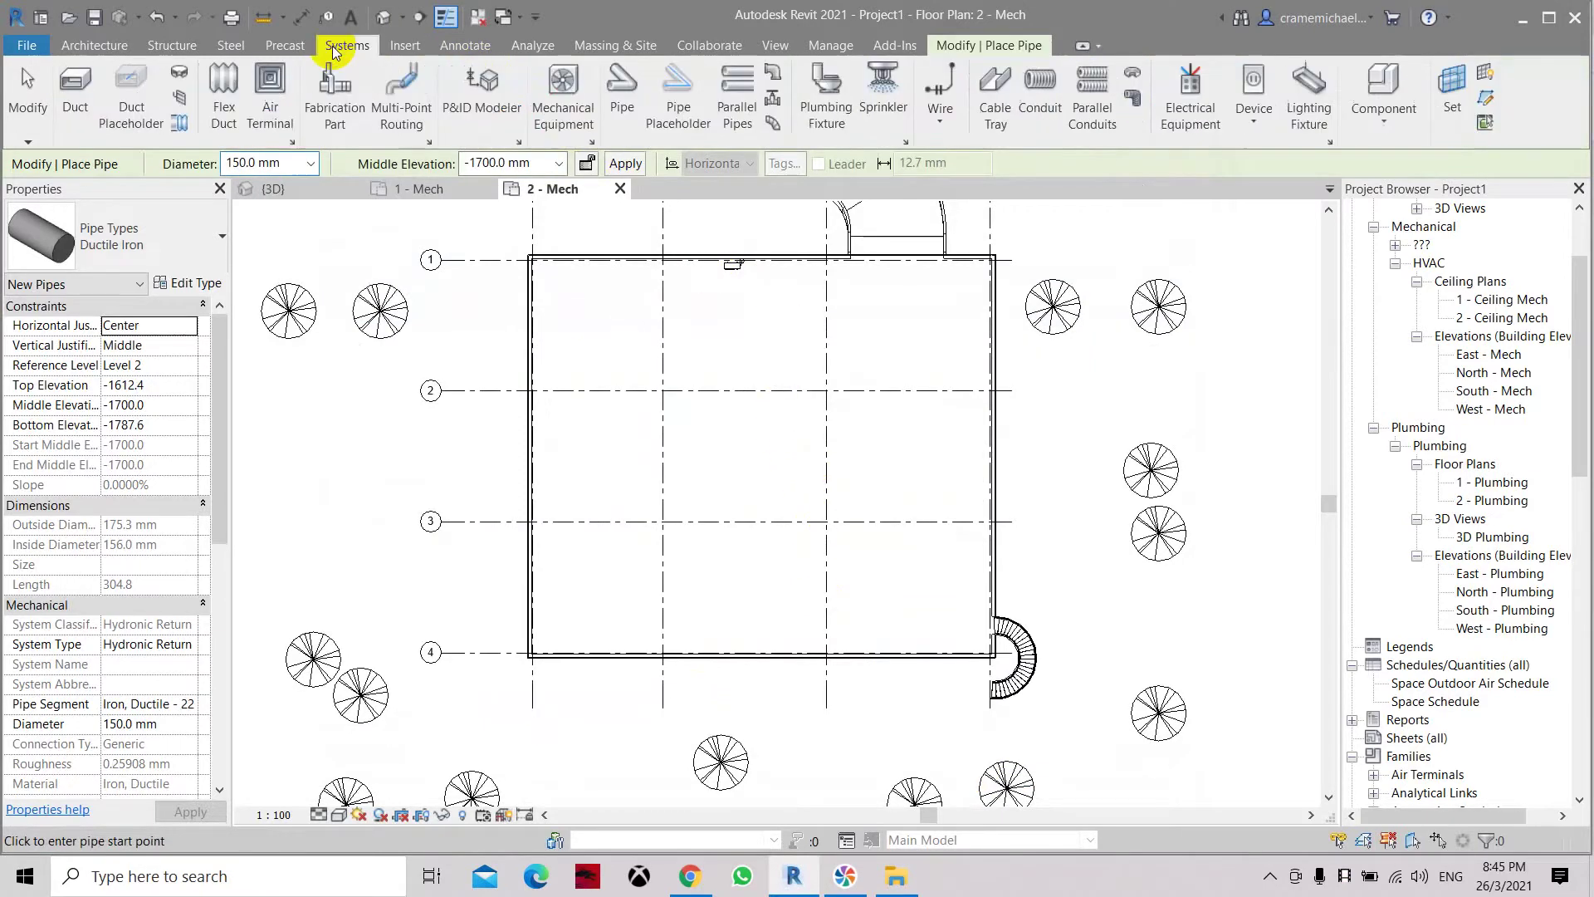
pyautogui.click(622, 91)
pyautogui.scroll(2, 775, 347)
pyautogui.scroll(1, 775, 347)
pyautogui.moveTo(612, 367); pyautogui.dragTo(474, 324, button='middle')
pyautogui.click(331, 306)
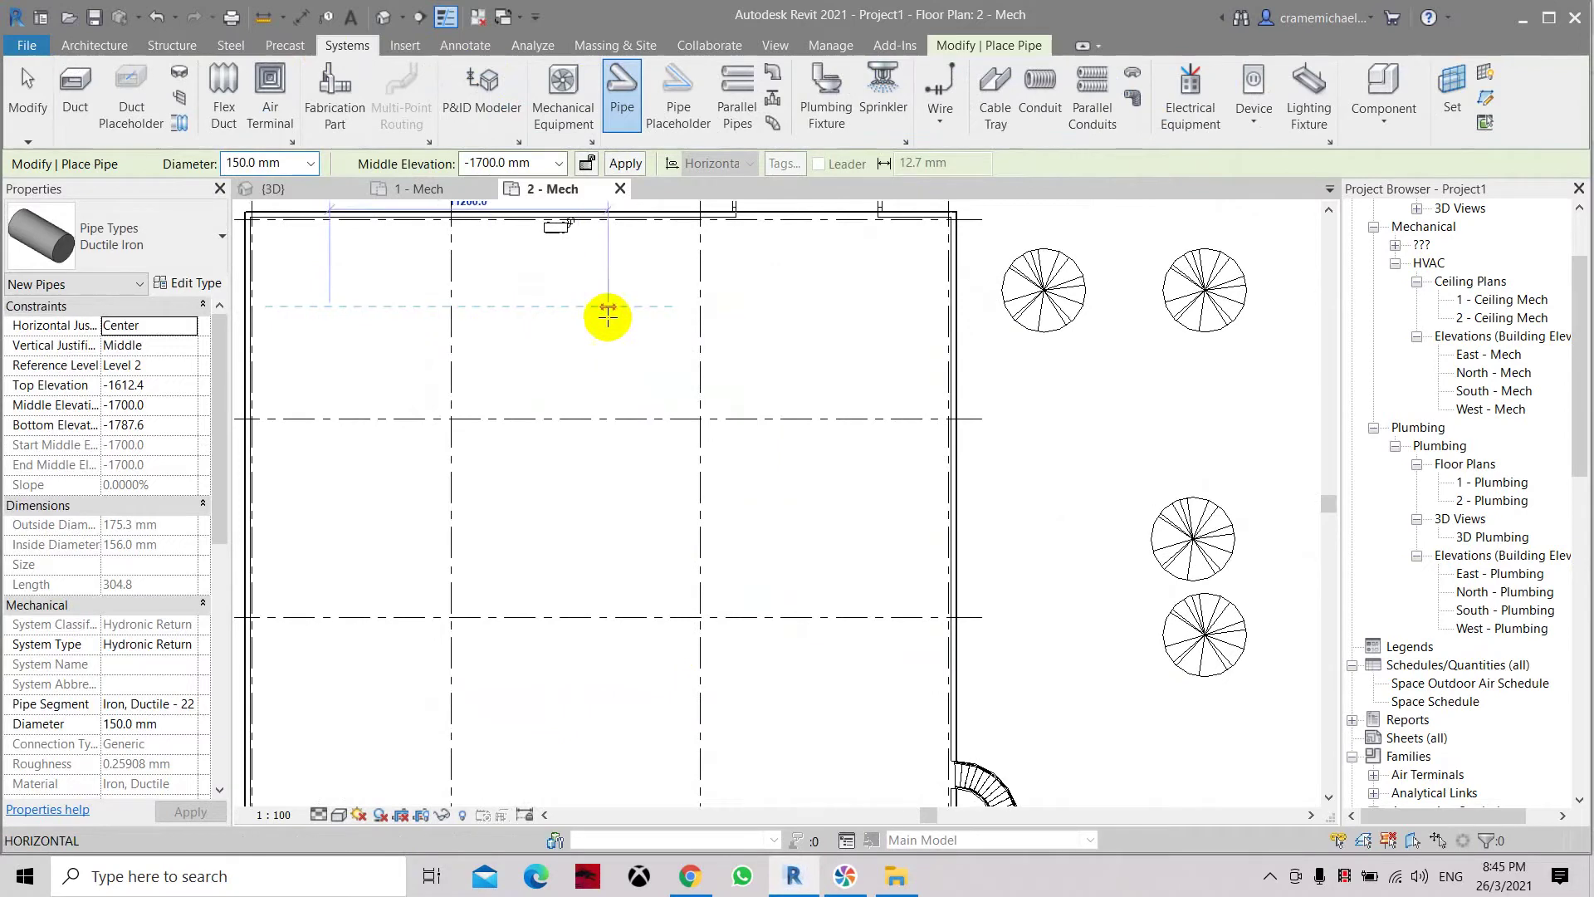
pyautogui.click(557, 309)
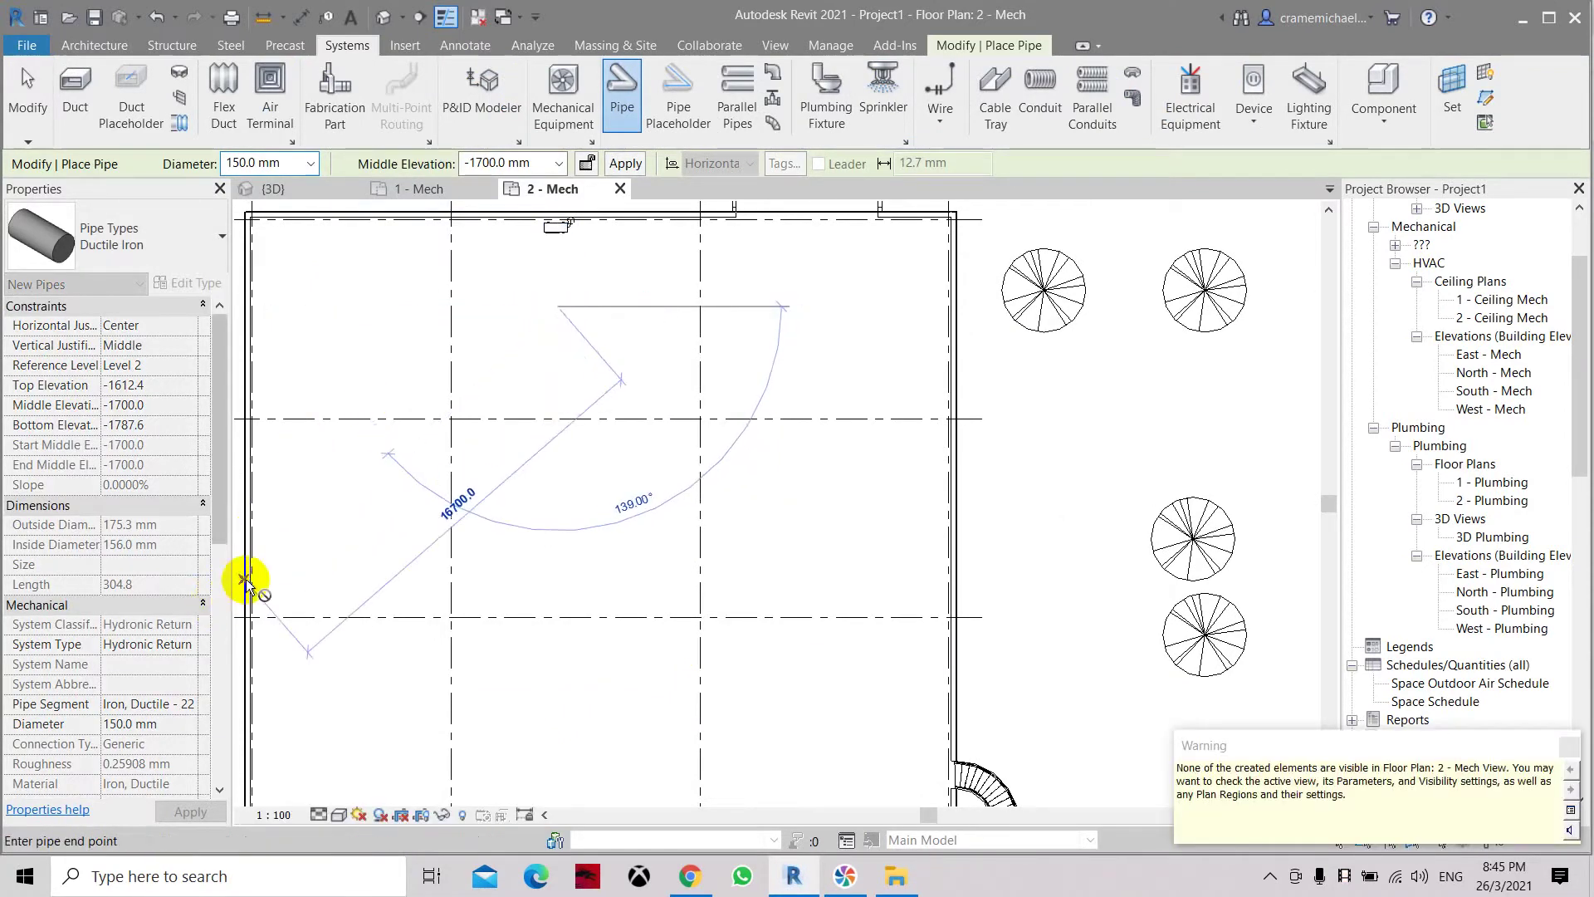
pyautogui.press('Escape')
pyautogui.press('Escape')
# Step: Set the plan's underlay base level to Level 2, leaving the top Unbounded, and apply
pyautogui.click(186, 685)
pyautogui.click(190, 684)
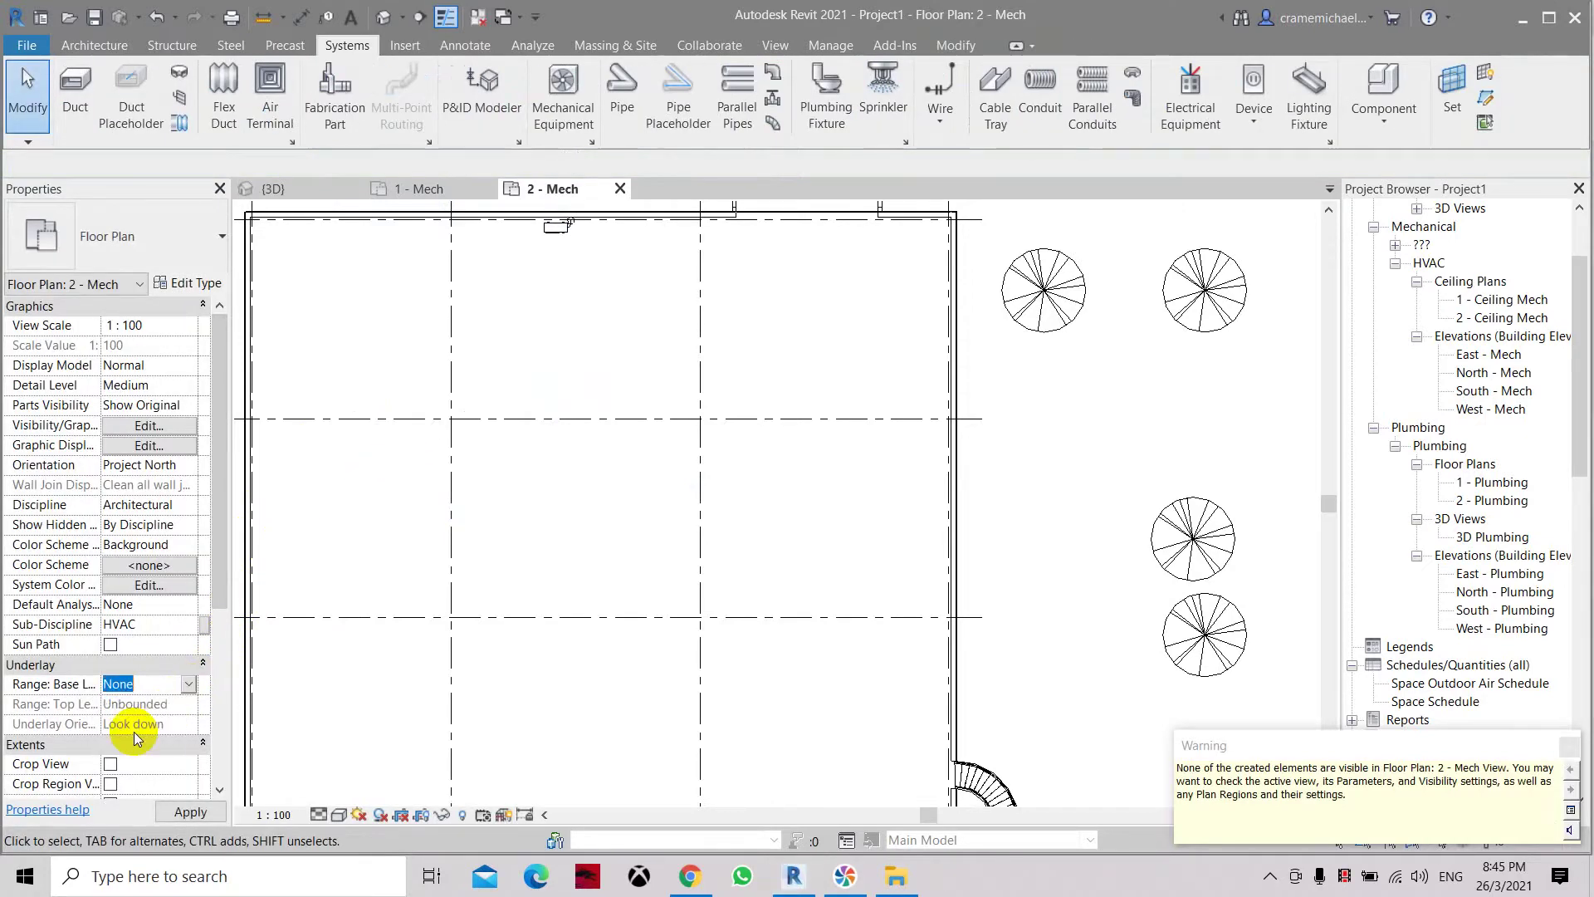
pyautogui.click(133, 731)
pyautogui.click(183, 706)
pyautogui.click(196, 800)
pyautogui.click(191, 812)
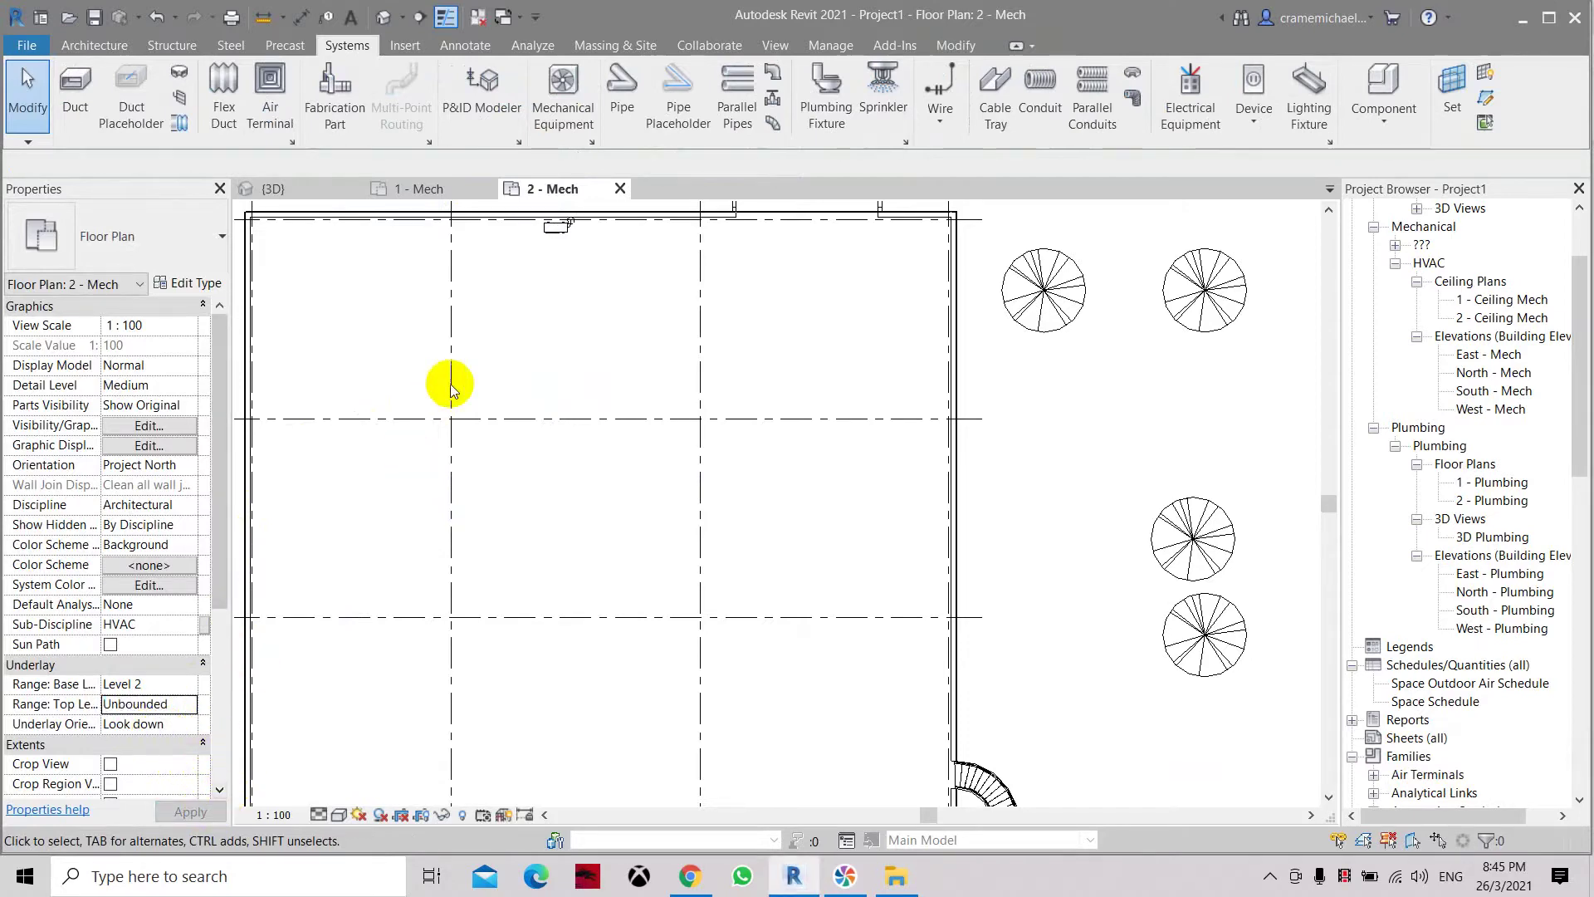
pyautogui.scroll(-2, 516, 336)
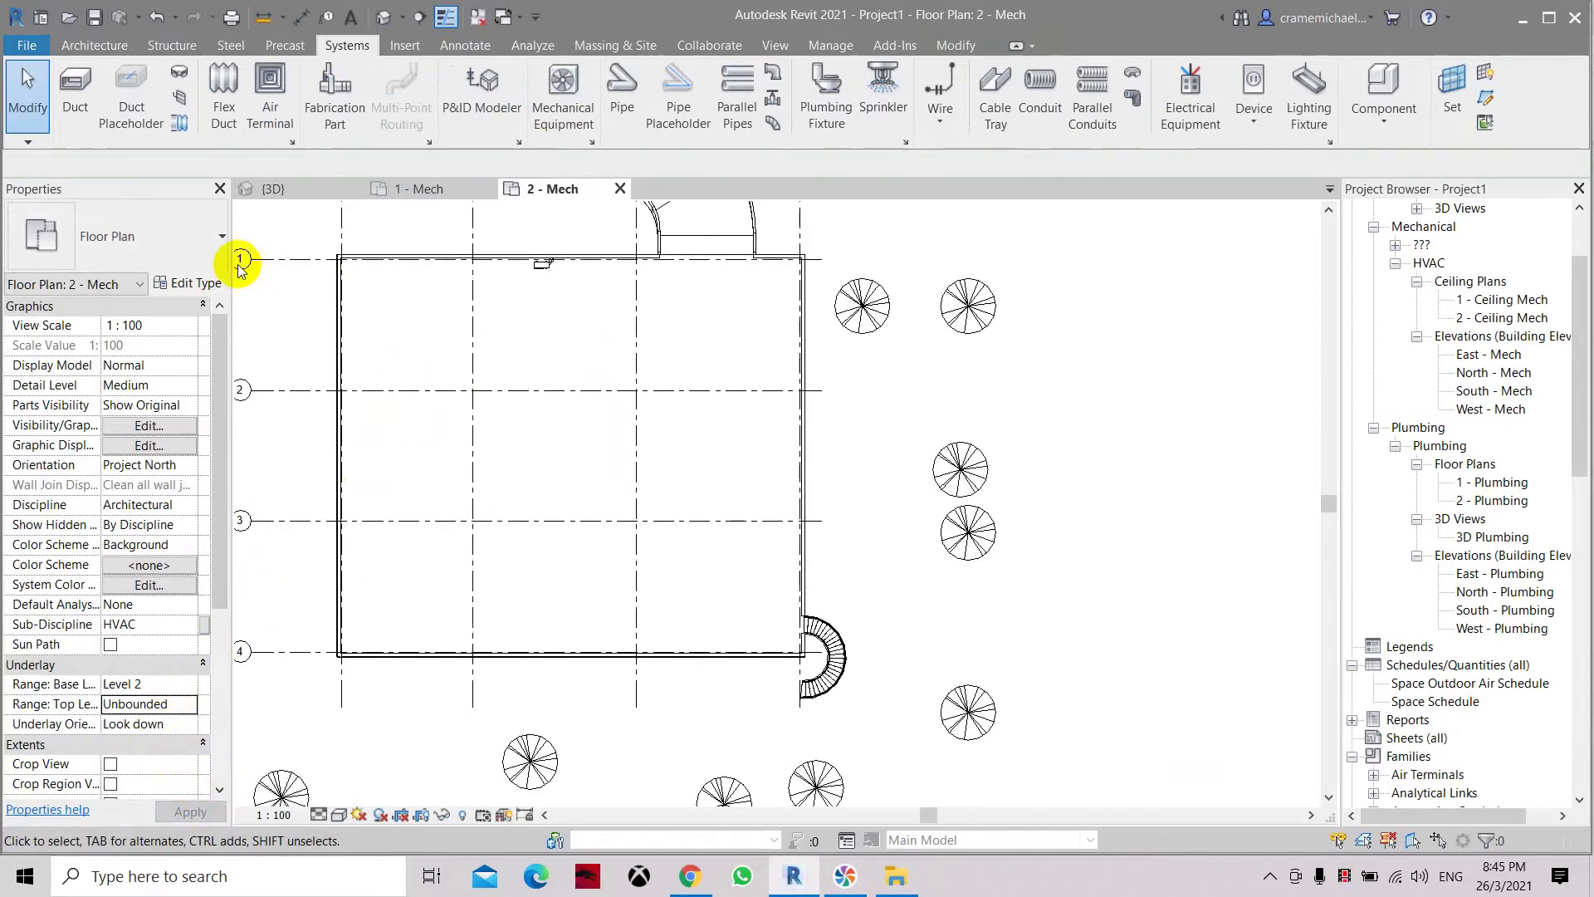
# Step: Draw another Ductile Iron pipe segment across the upper-left bay
pyautogui.click(624, 92)
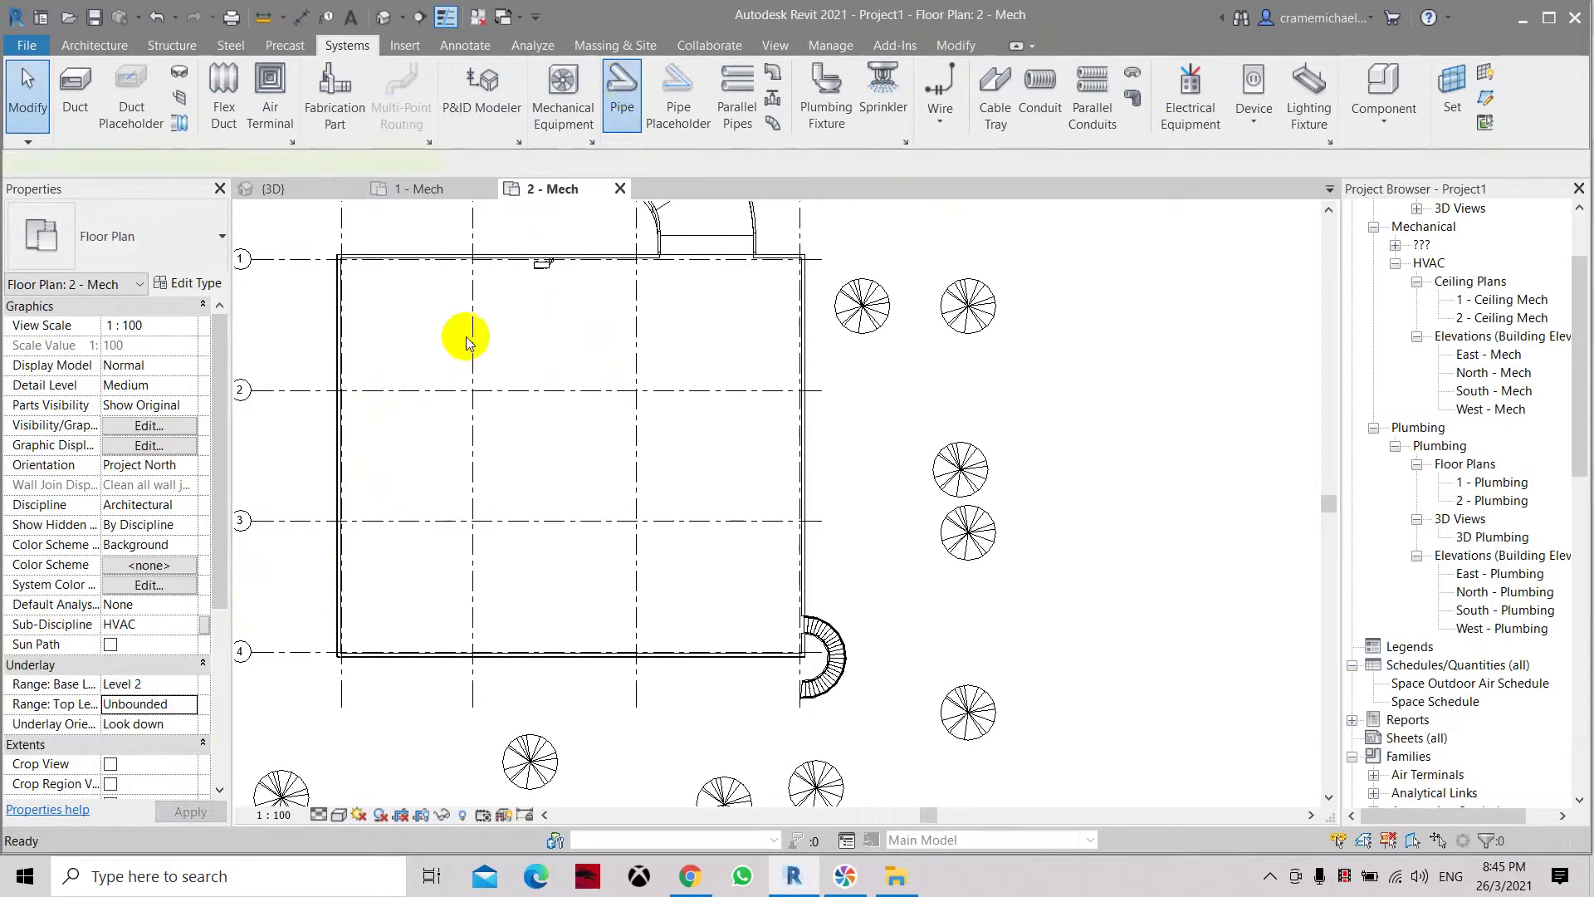
pyautogui.click(407, 326)
pyautogui.click(586, 326)
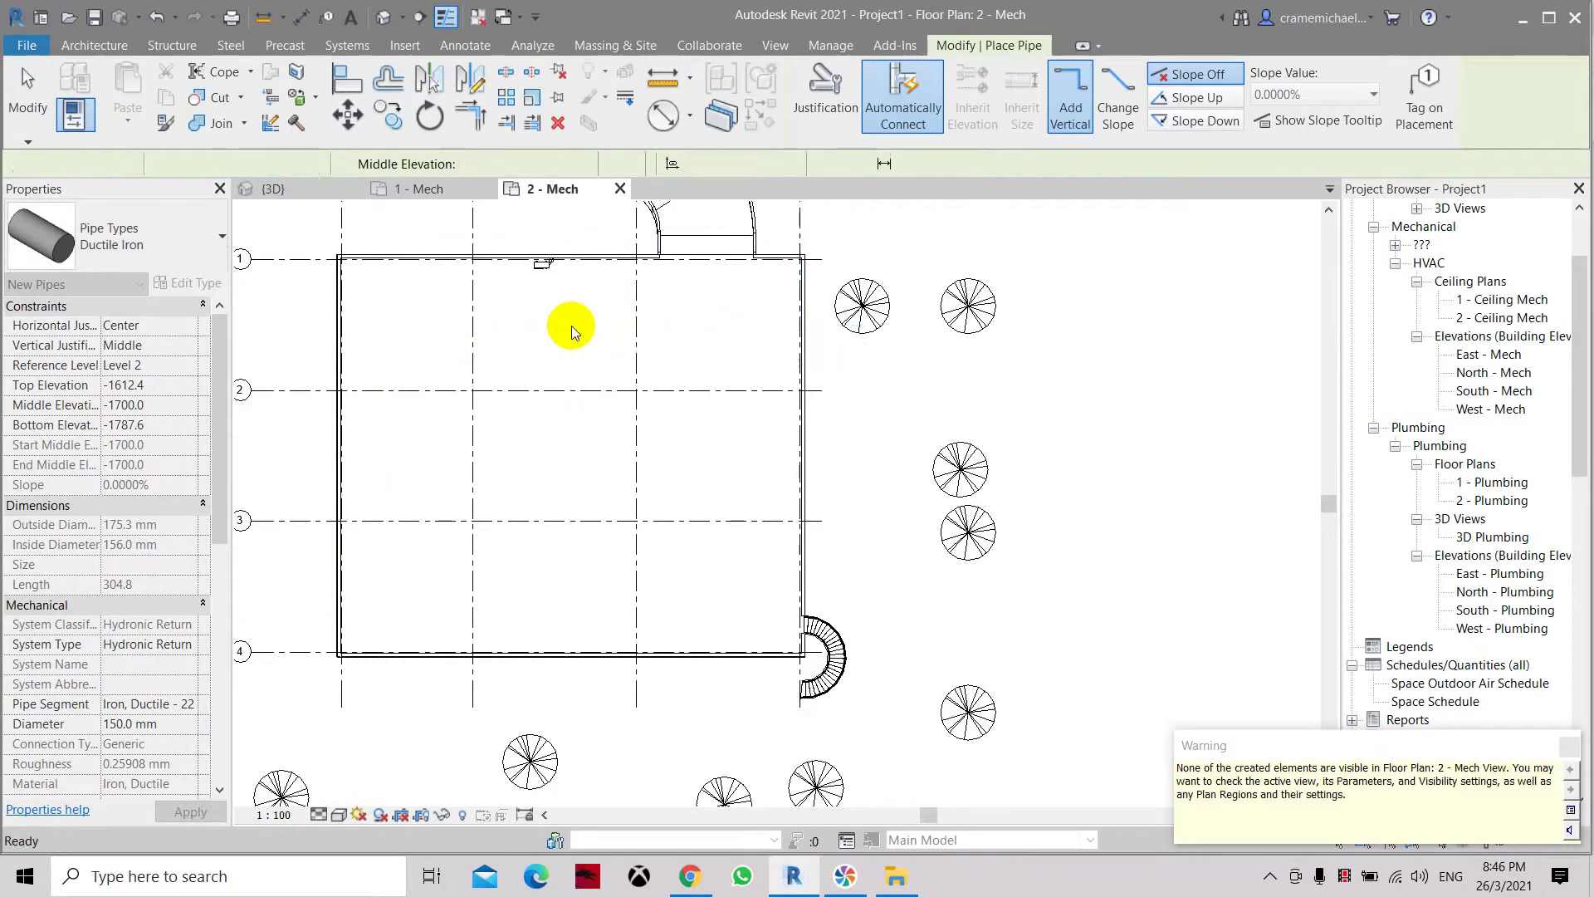
pyautogui.press('Escape')
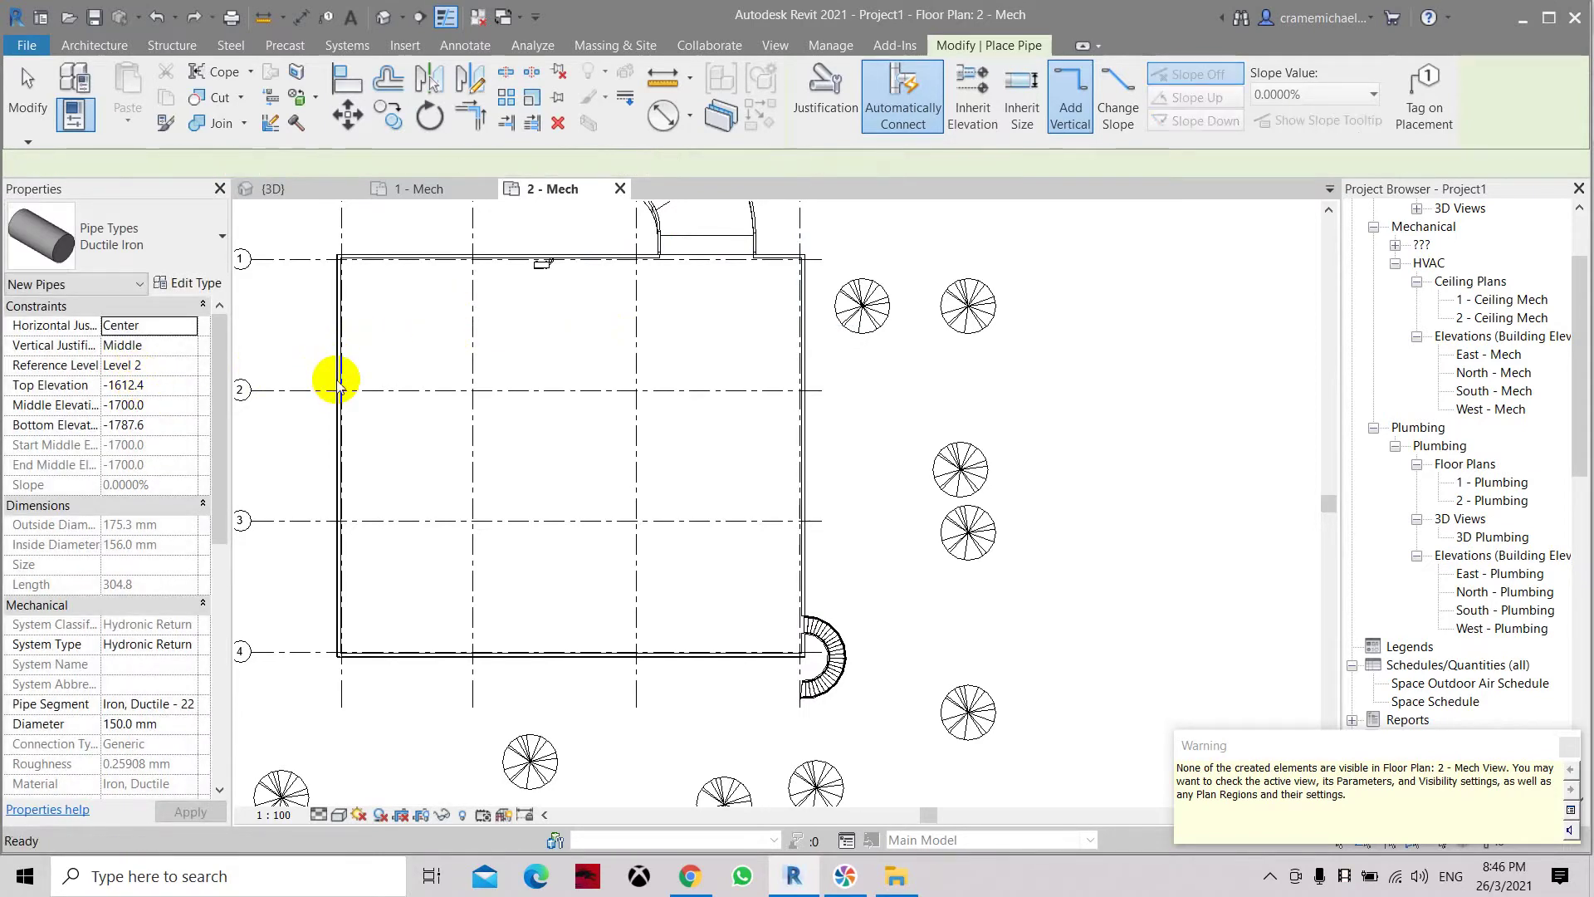
pyautogui.press('Escape')
# Step: Reapply Level 2 as the underlay base level in the view properties
pyautogui.scroll(-1, 162, 681)
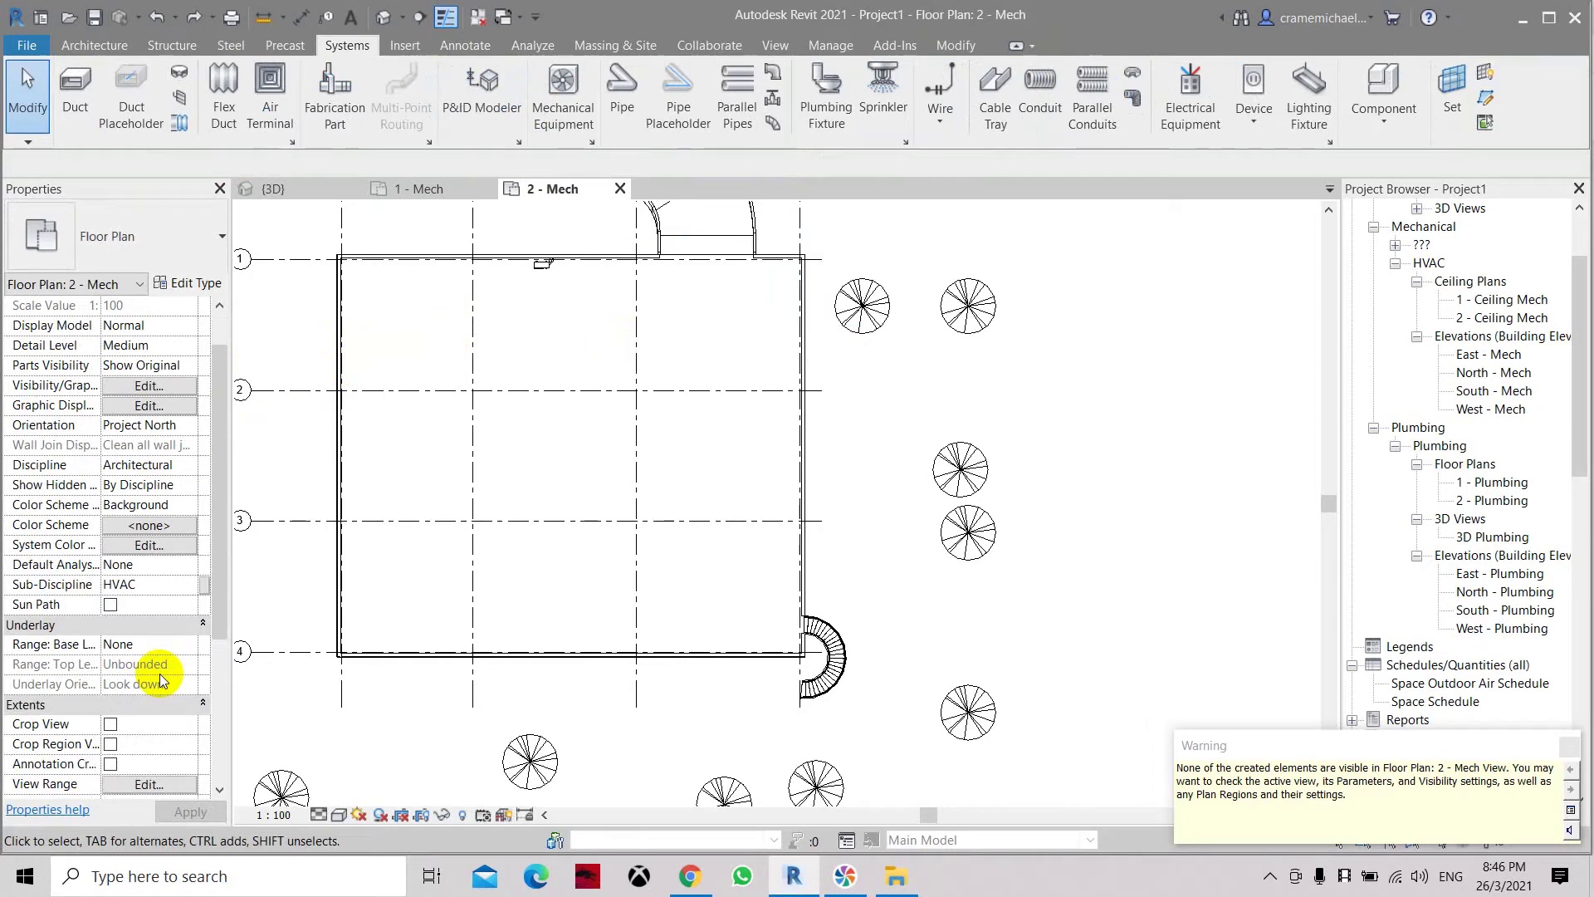
pyautogui.click(189, 644)
pyautogui.click(125, 694)
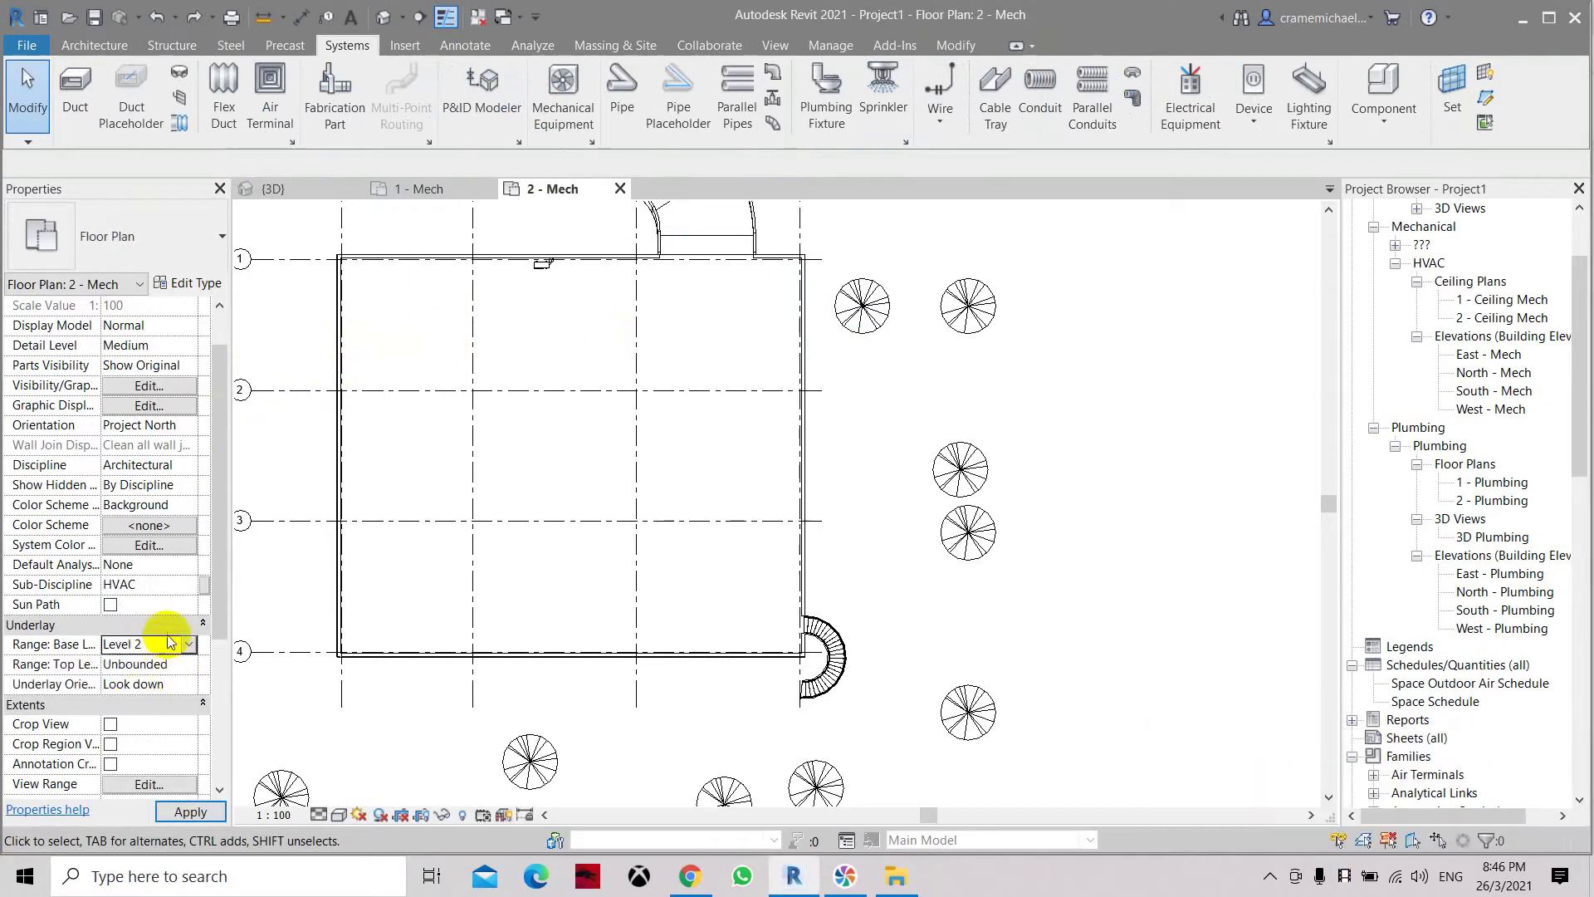
pyautogui.click(191, 813)
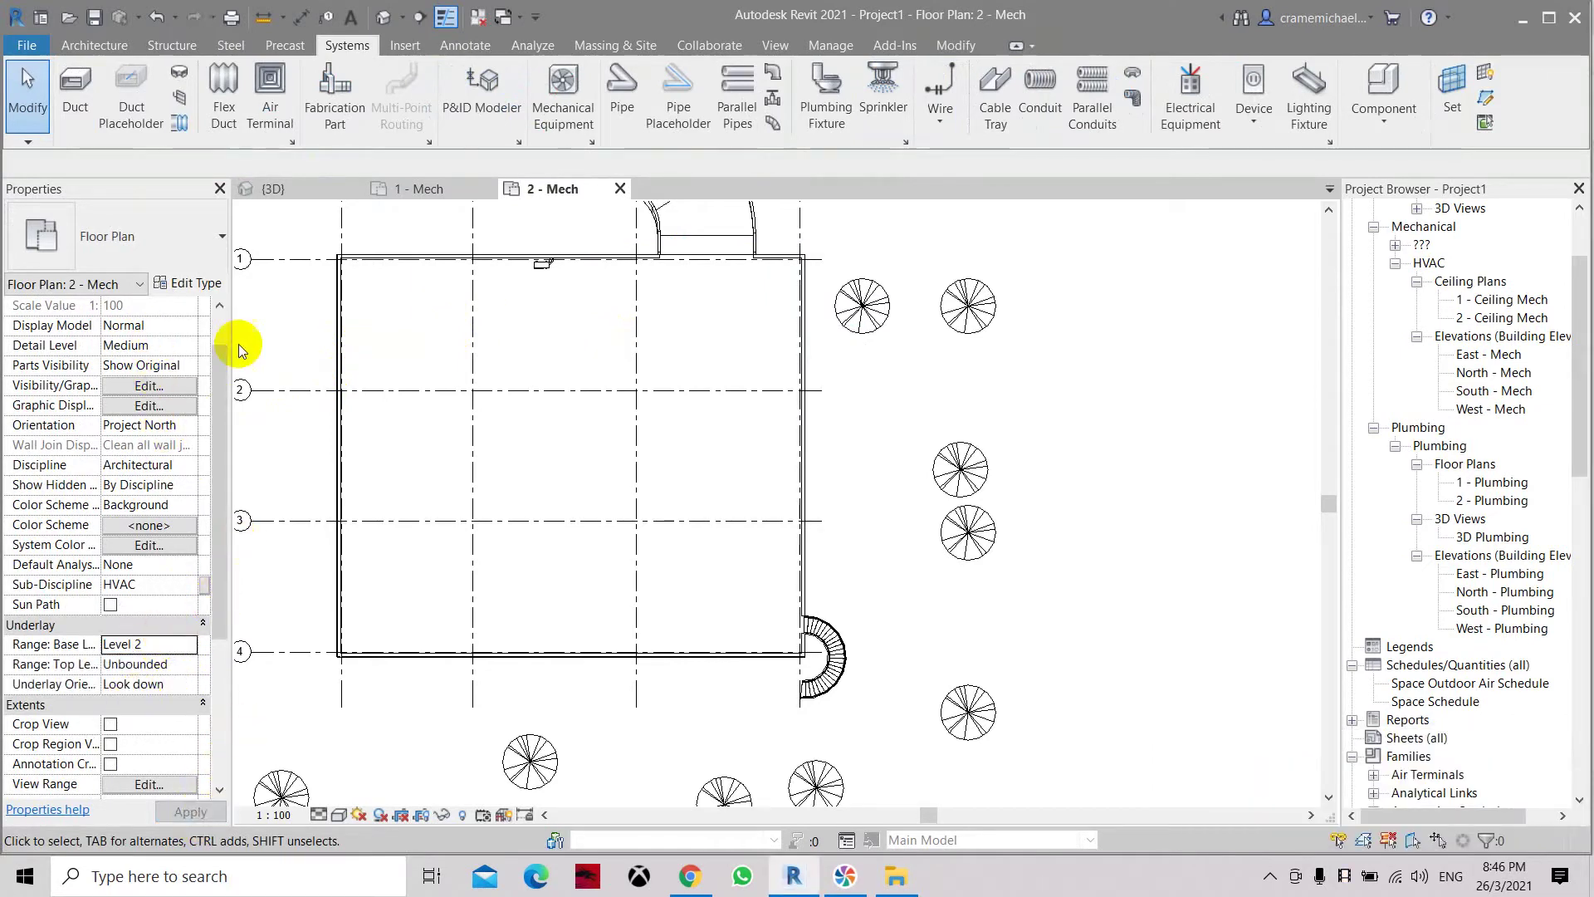
# Step: Draw the stepped 150 mm Ductile Iron run at 300 mm elevation through five corners
pyautogui.click(622, 90)
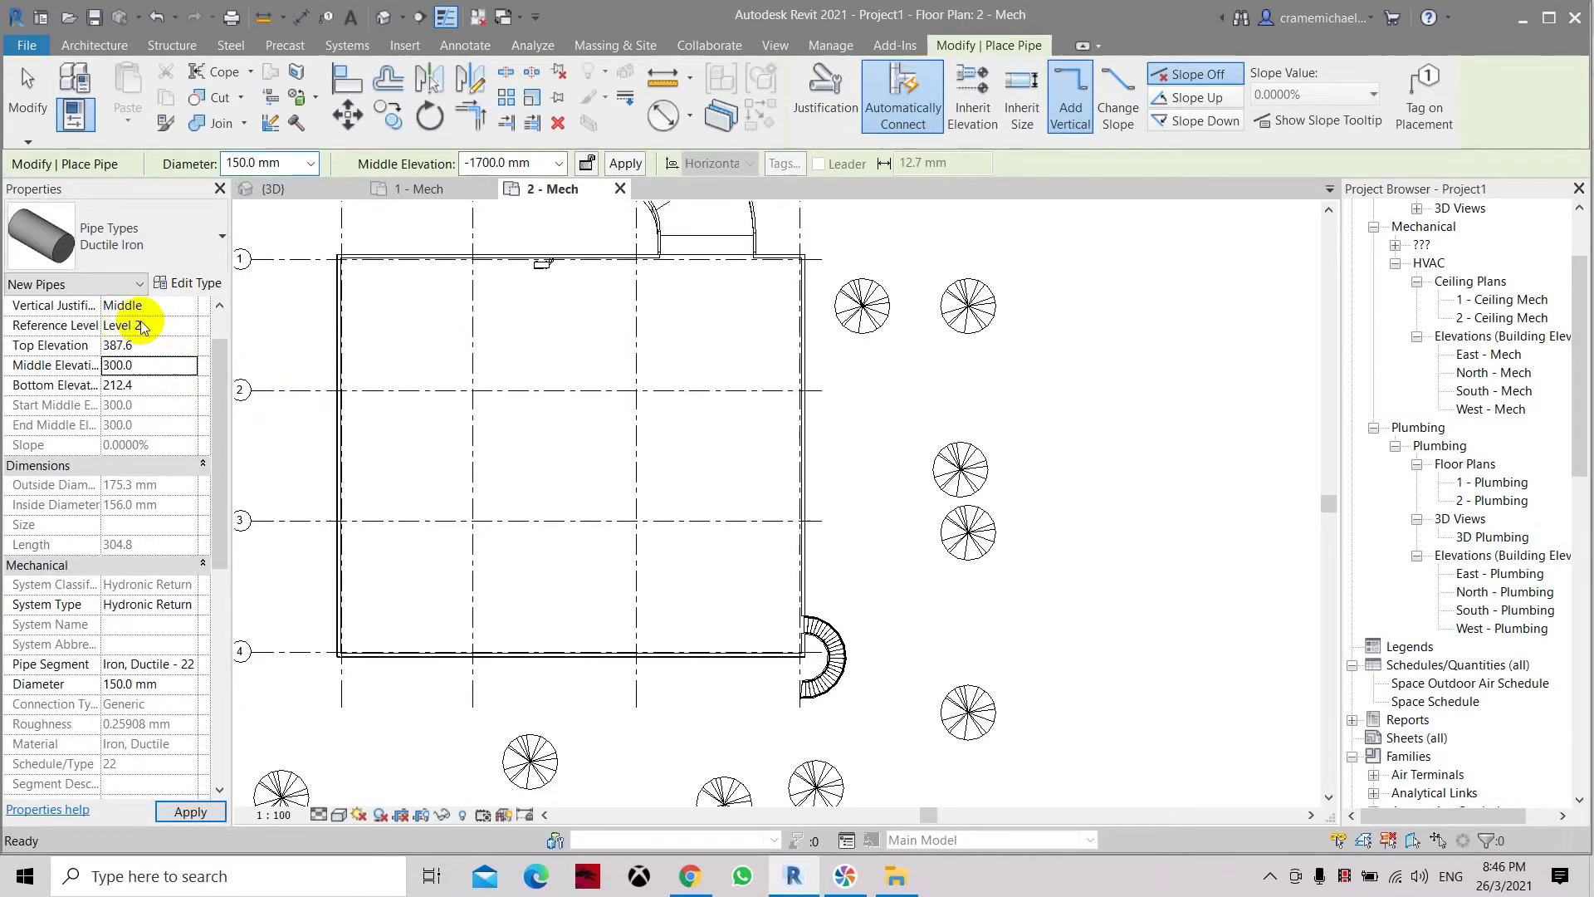
pyautogui.click(386, 297)
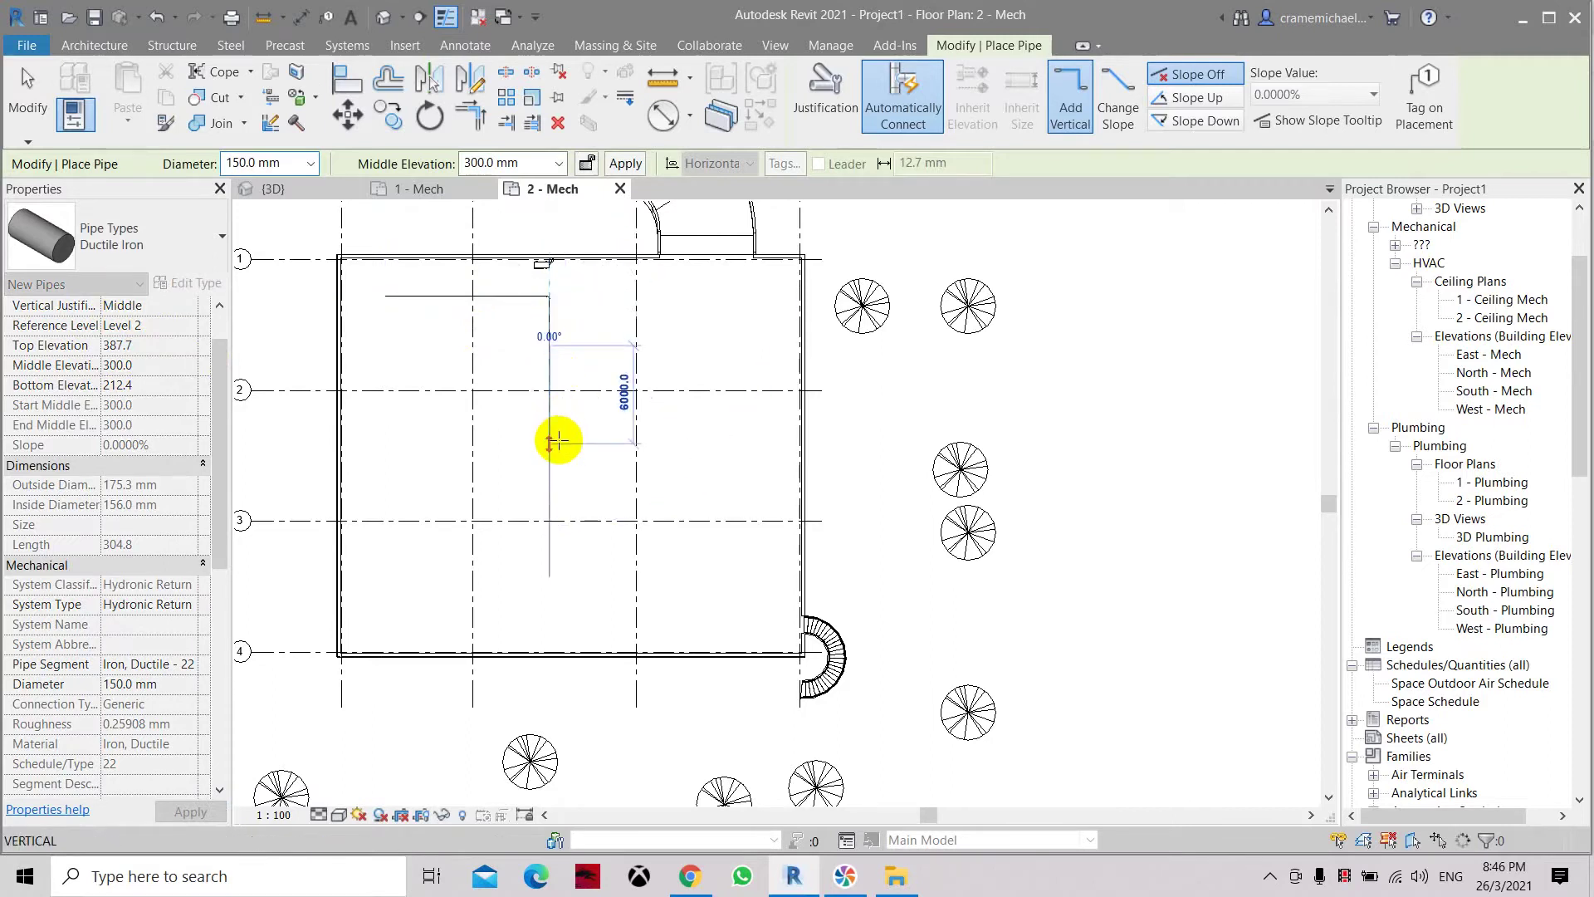
pyautogui.click(549, 345)
pyautogui.click(632, 346)
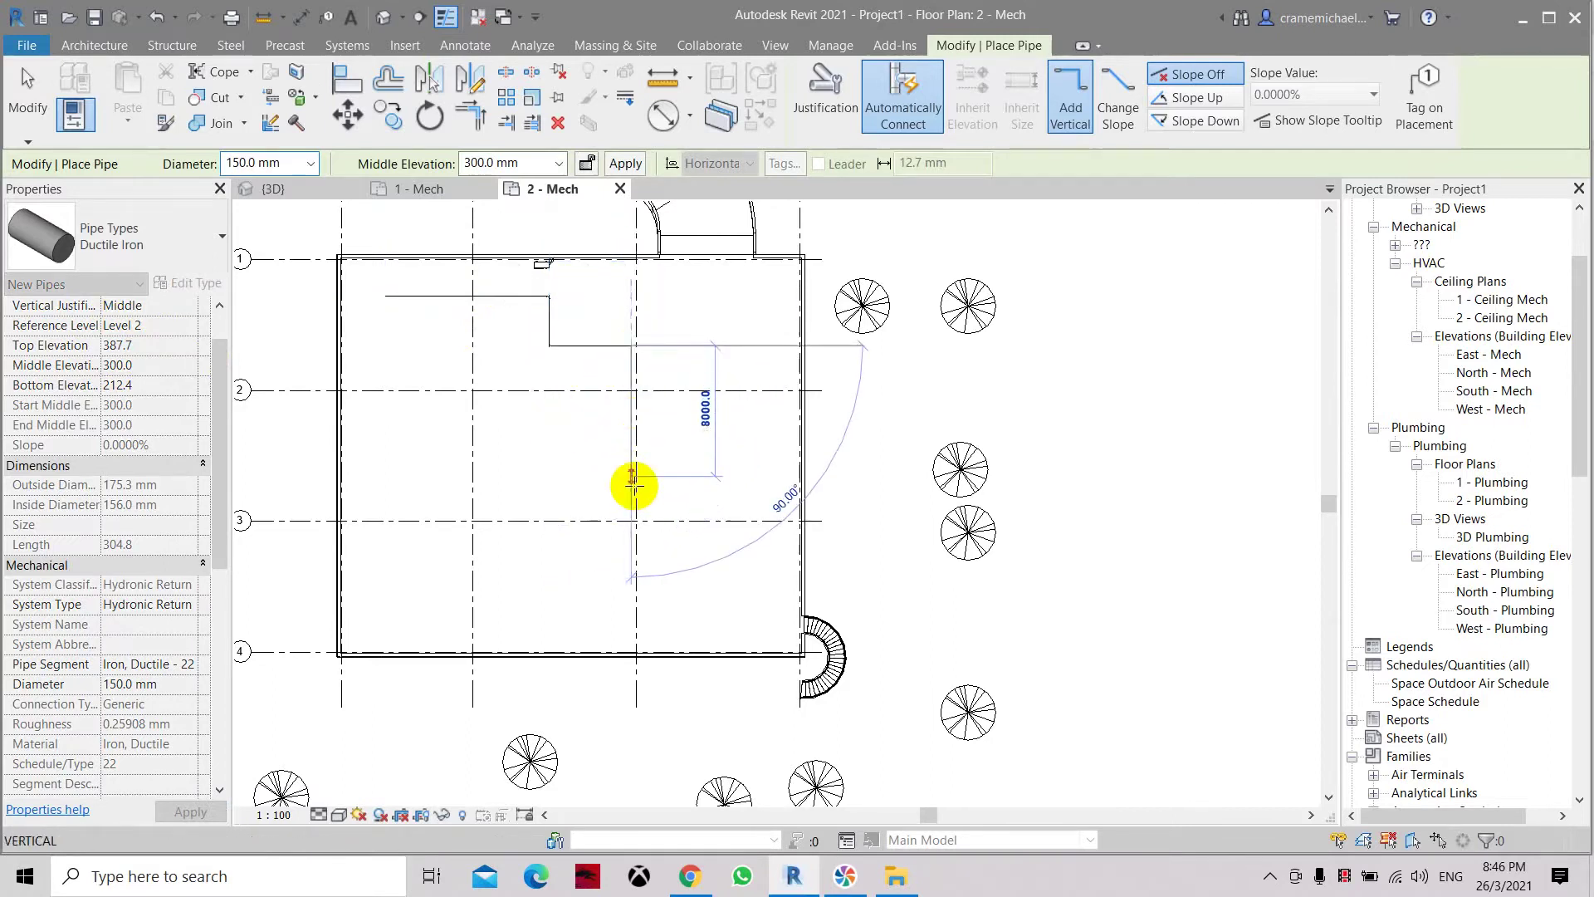
pyautogui.click(706, 494)
pyautogui.click(739, 573)
pyautogui.click(730, 606)
pyautogui.press('Escape')
pyautogui.scroll(3, 548, 332)
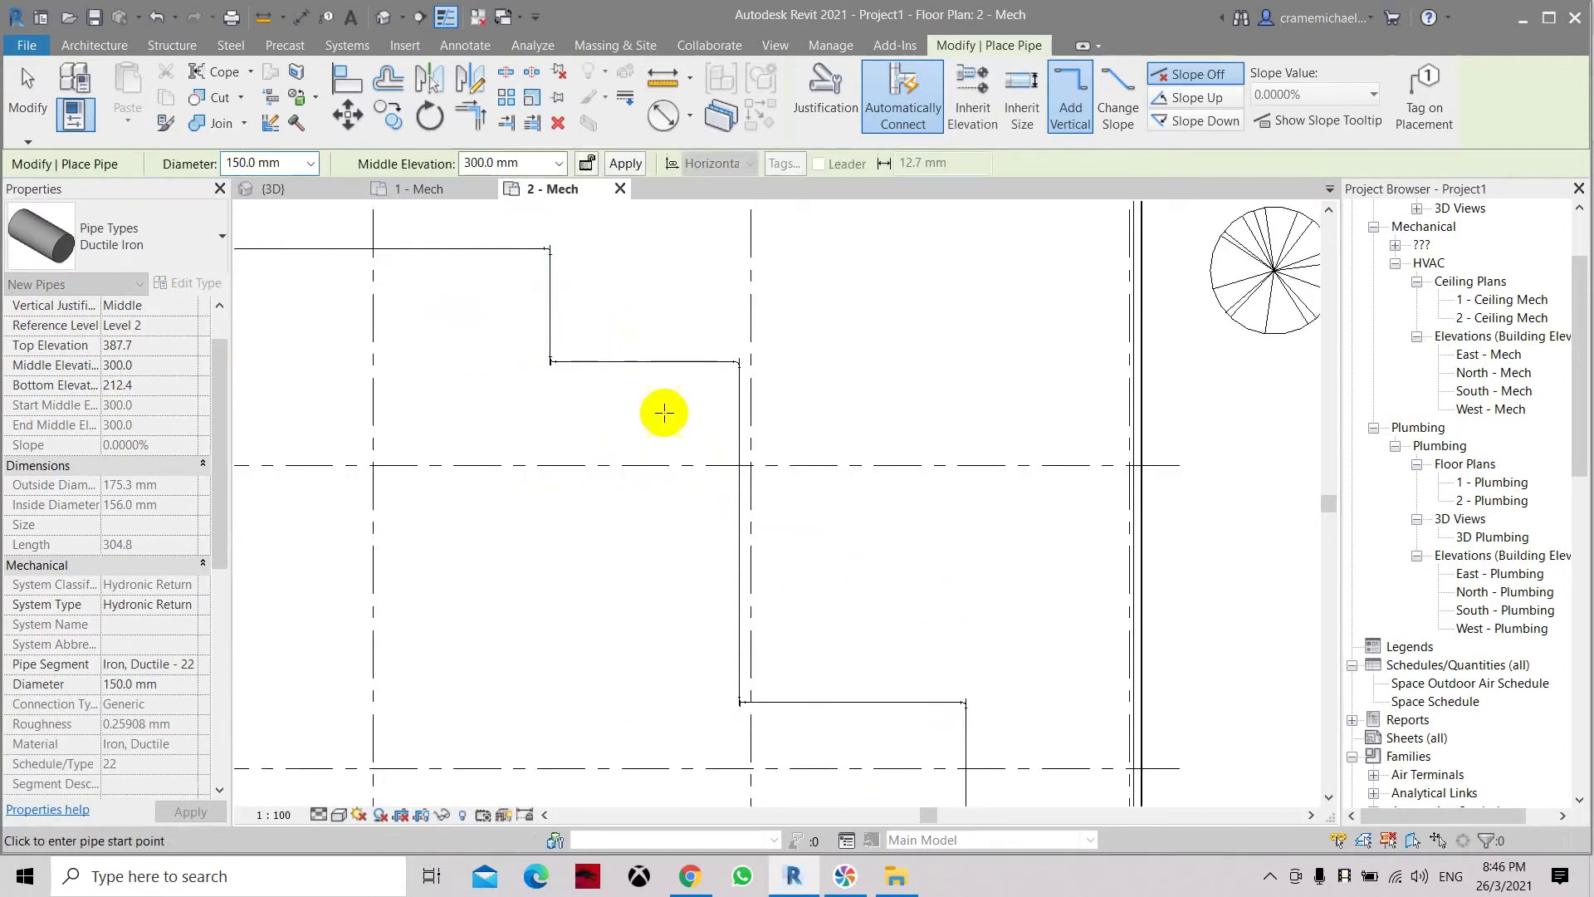
pyautogui.scroll(-1, 662, 413)
pyautogui.click(343, 818)
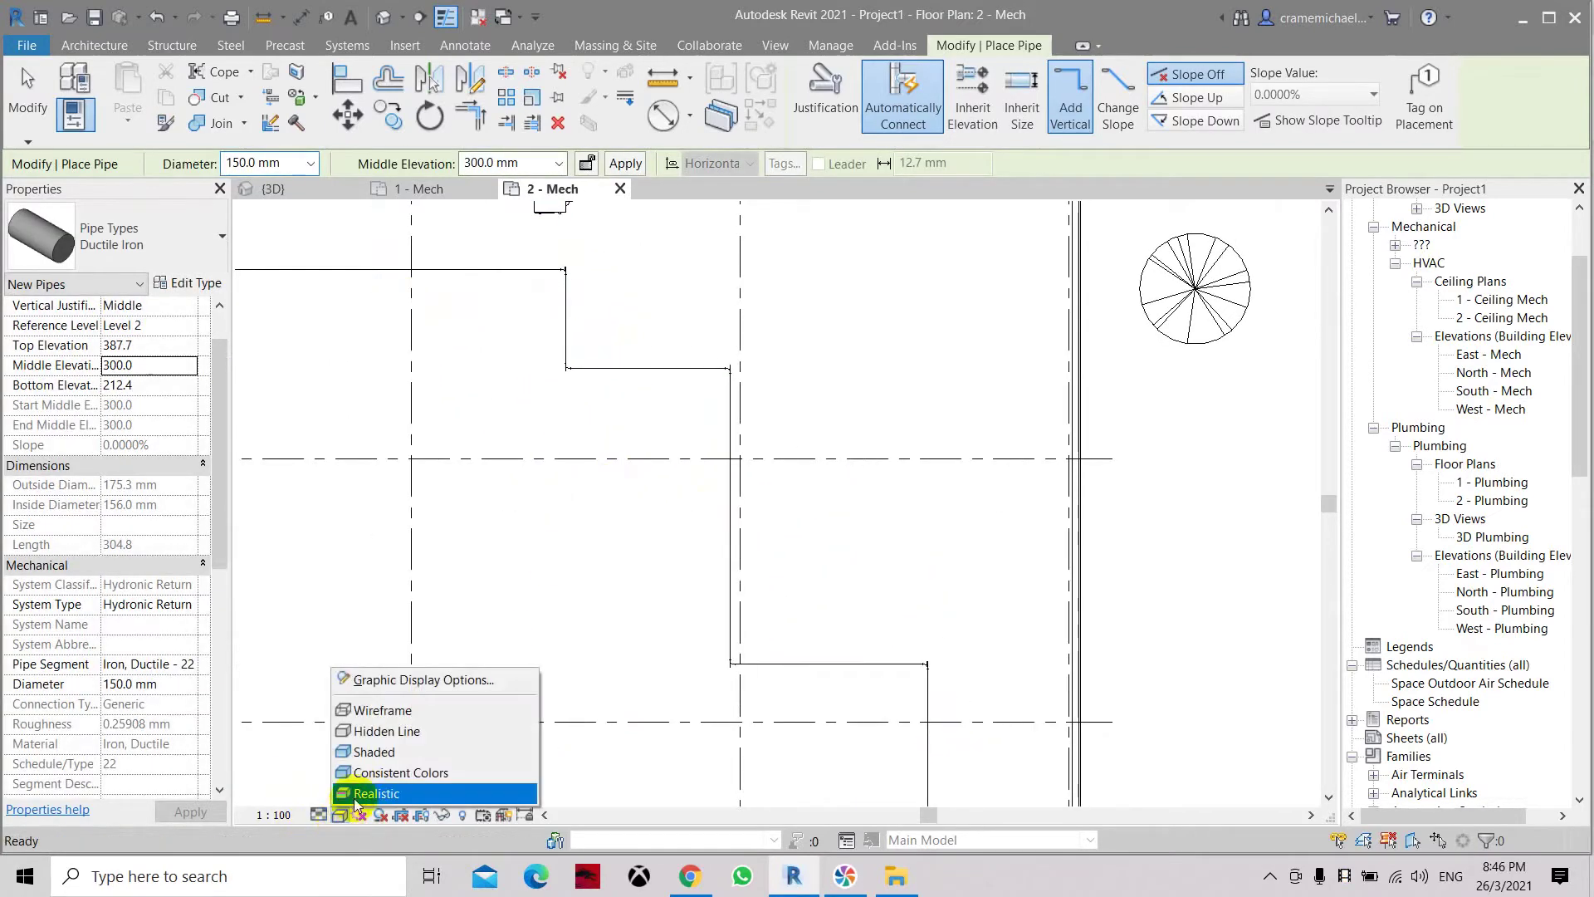
# Step: Set the plan's detail level to Fine so the pipes show as double lines
pyautogui.click(375, 794)
pyautogui.click(319, 817)
pyautogui.click(353, 799)
pyautogui.scroll(5, 565, 245)
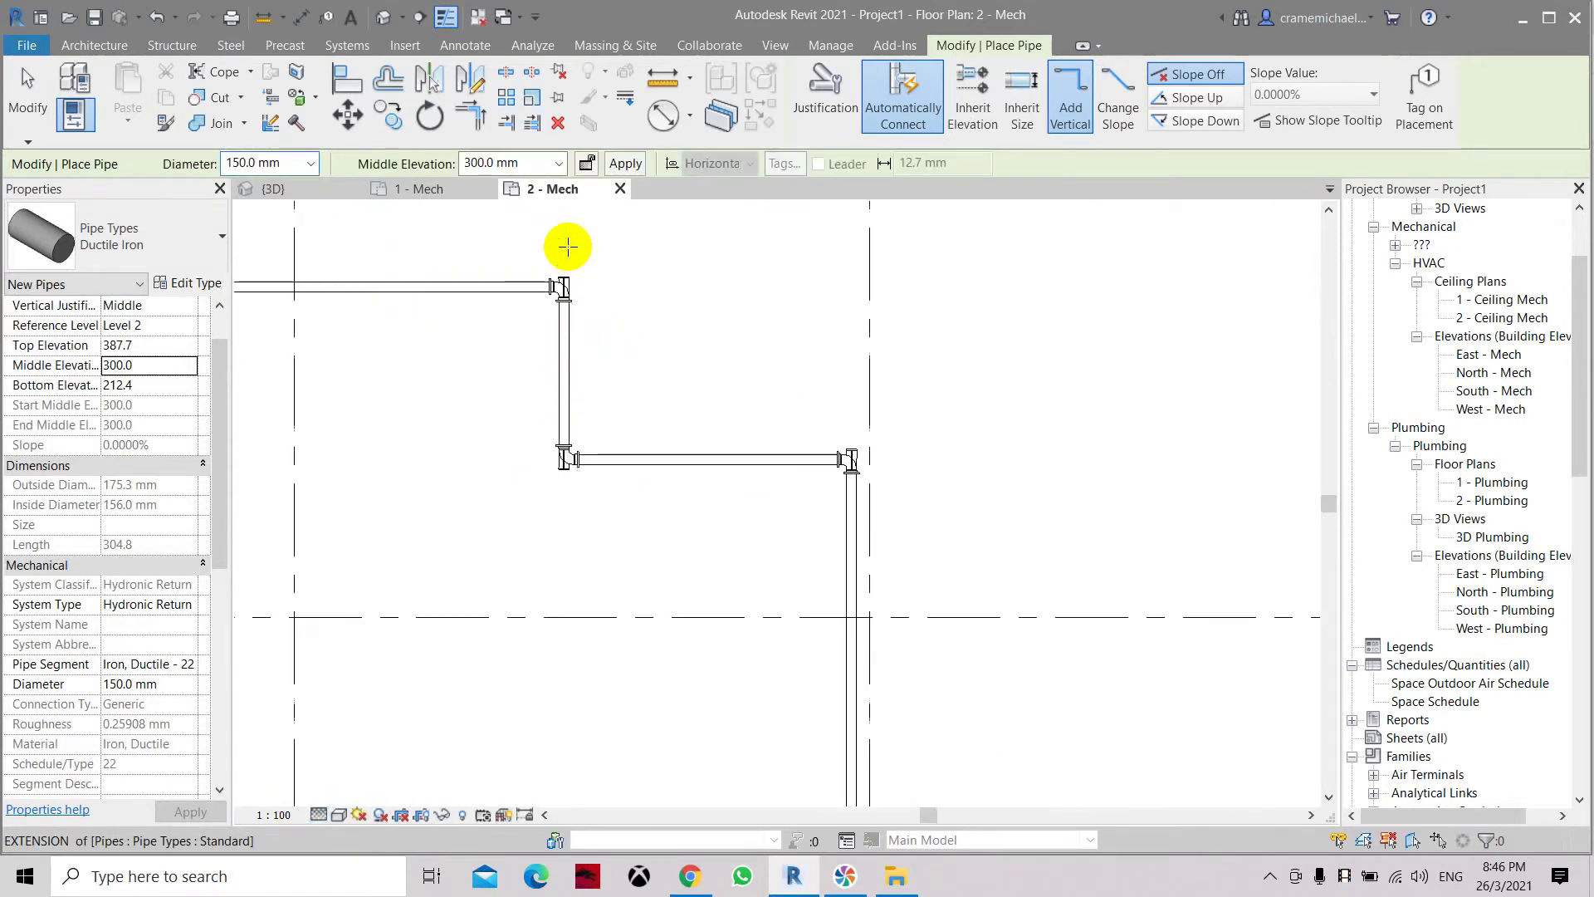
pyautogui.press('Escape')
pyautogui.press('Escape')
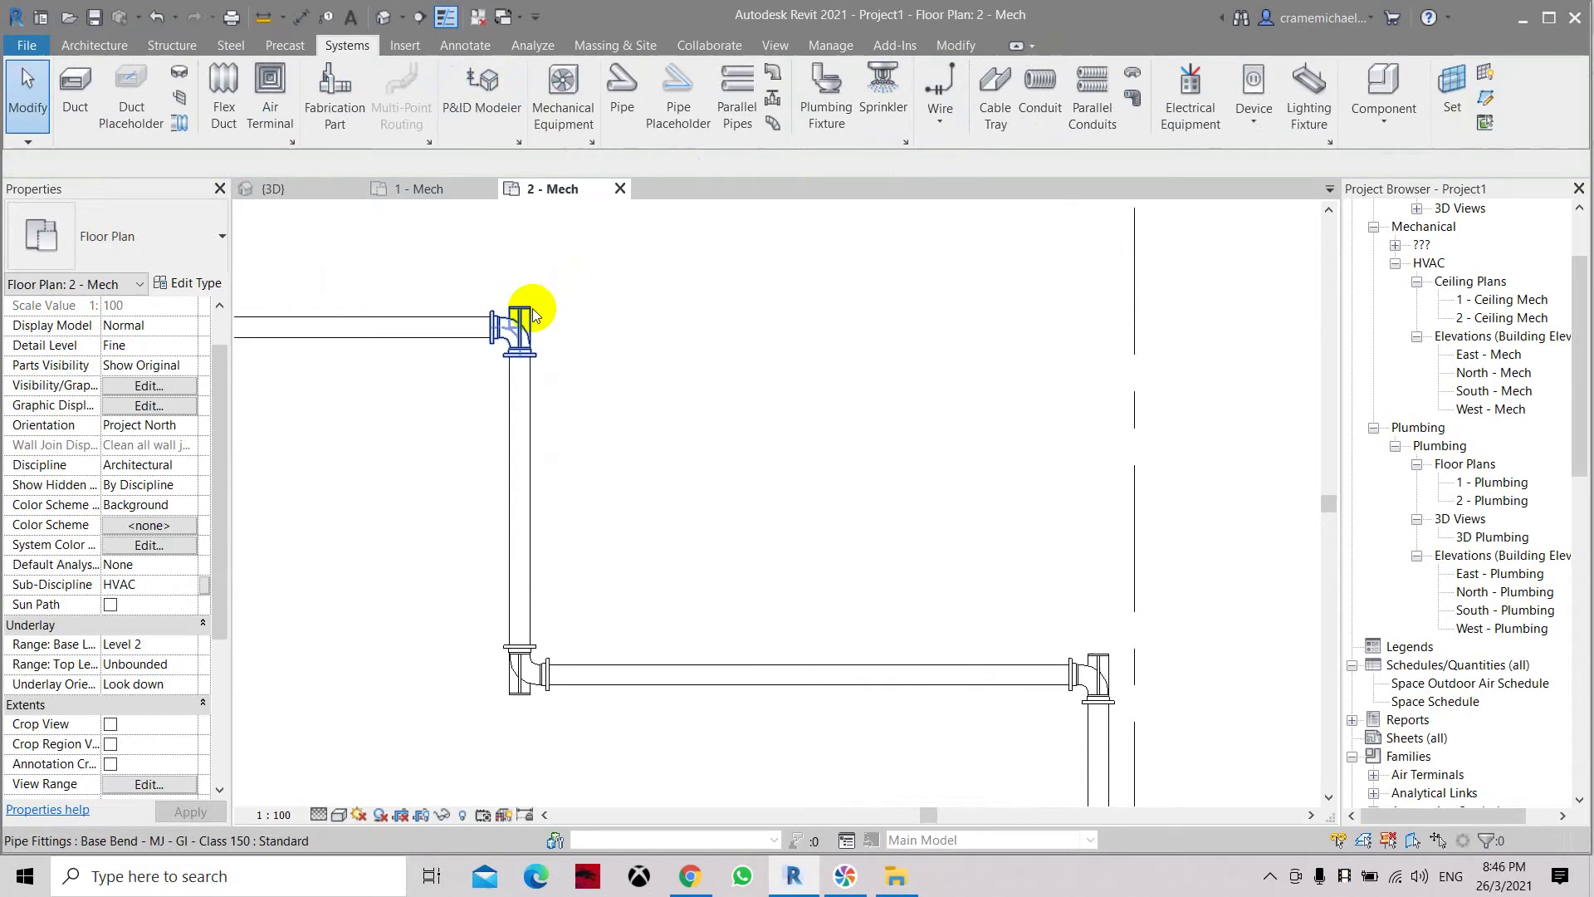
# Step: Frame the upper-left pipes and shade the plan with the Consistent Colors visual style
pyautogui.scroll(-2, 600, 260)
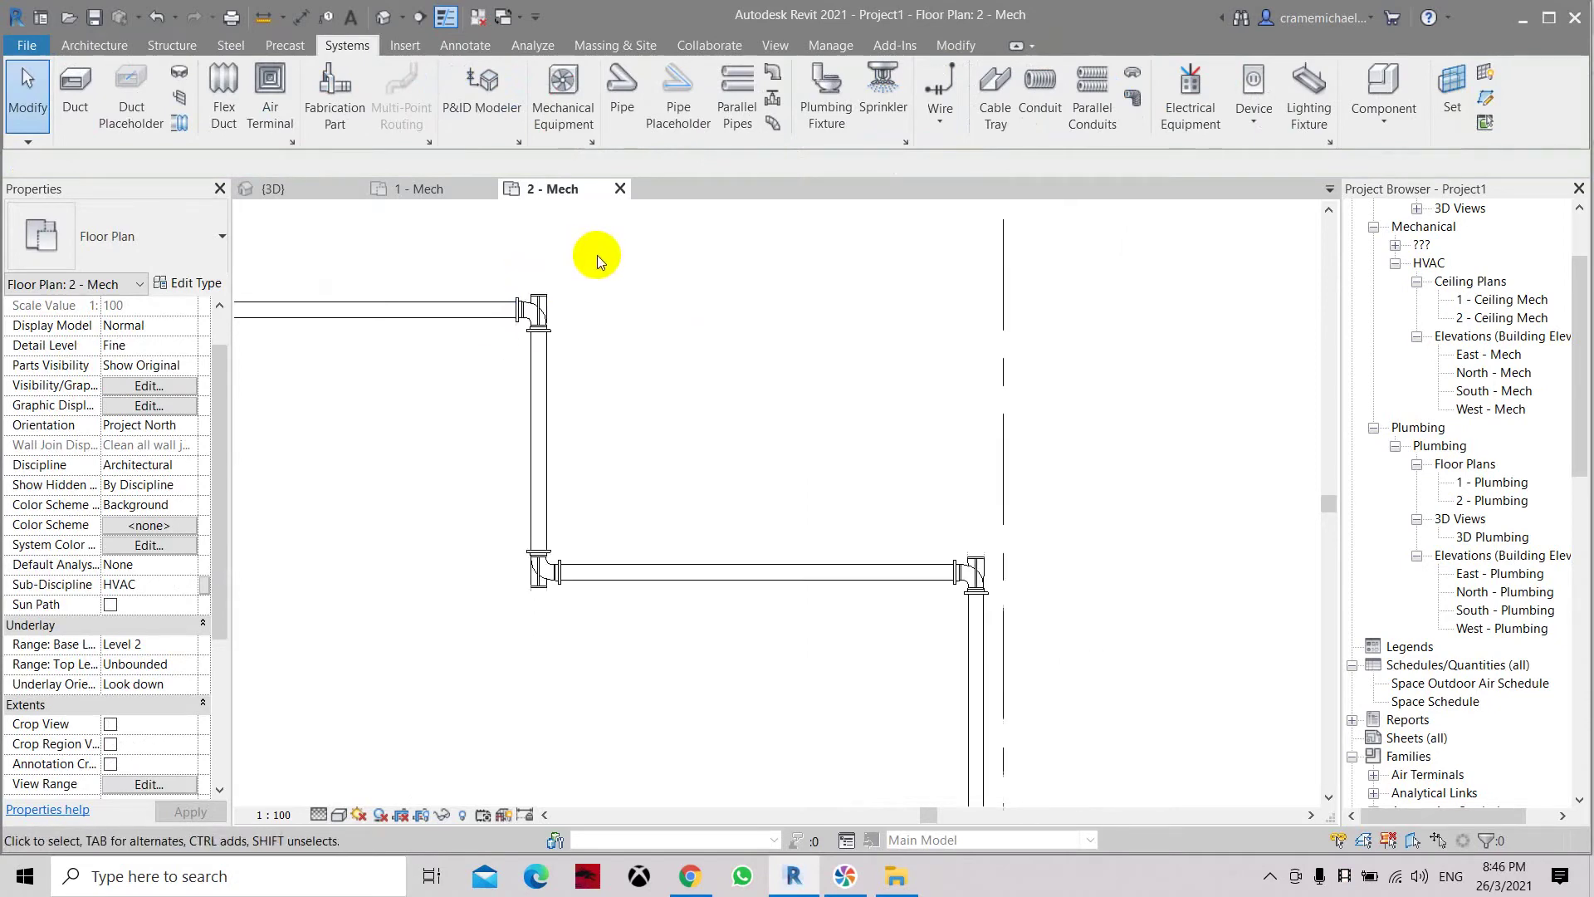
pyautogui.scroll(-3, 556, 293)
pyautogui.moveTo(651, 487); pyautogui.dragTo(729, 462, button='middle')
pyautogui.scroll(-2, 728, 463)
pyautogui.scroll(2, 801, 580)
pyautogui.scroll(1, 484, 271)
pyautogui.moveTo(484, 270); pyautogui.dragTo(483, 301, button='middle')
pyautogui.scroll(-1, 483, 300)
pyautogui.click(337, 814)
pyautogui.click(365, 778)
pyautogui.scroll(3, 605, 402)
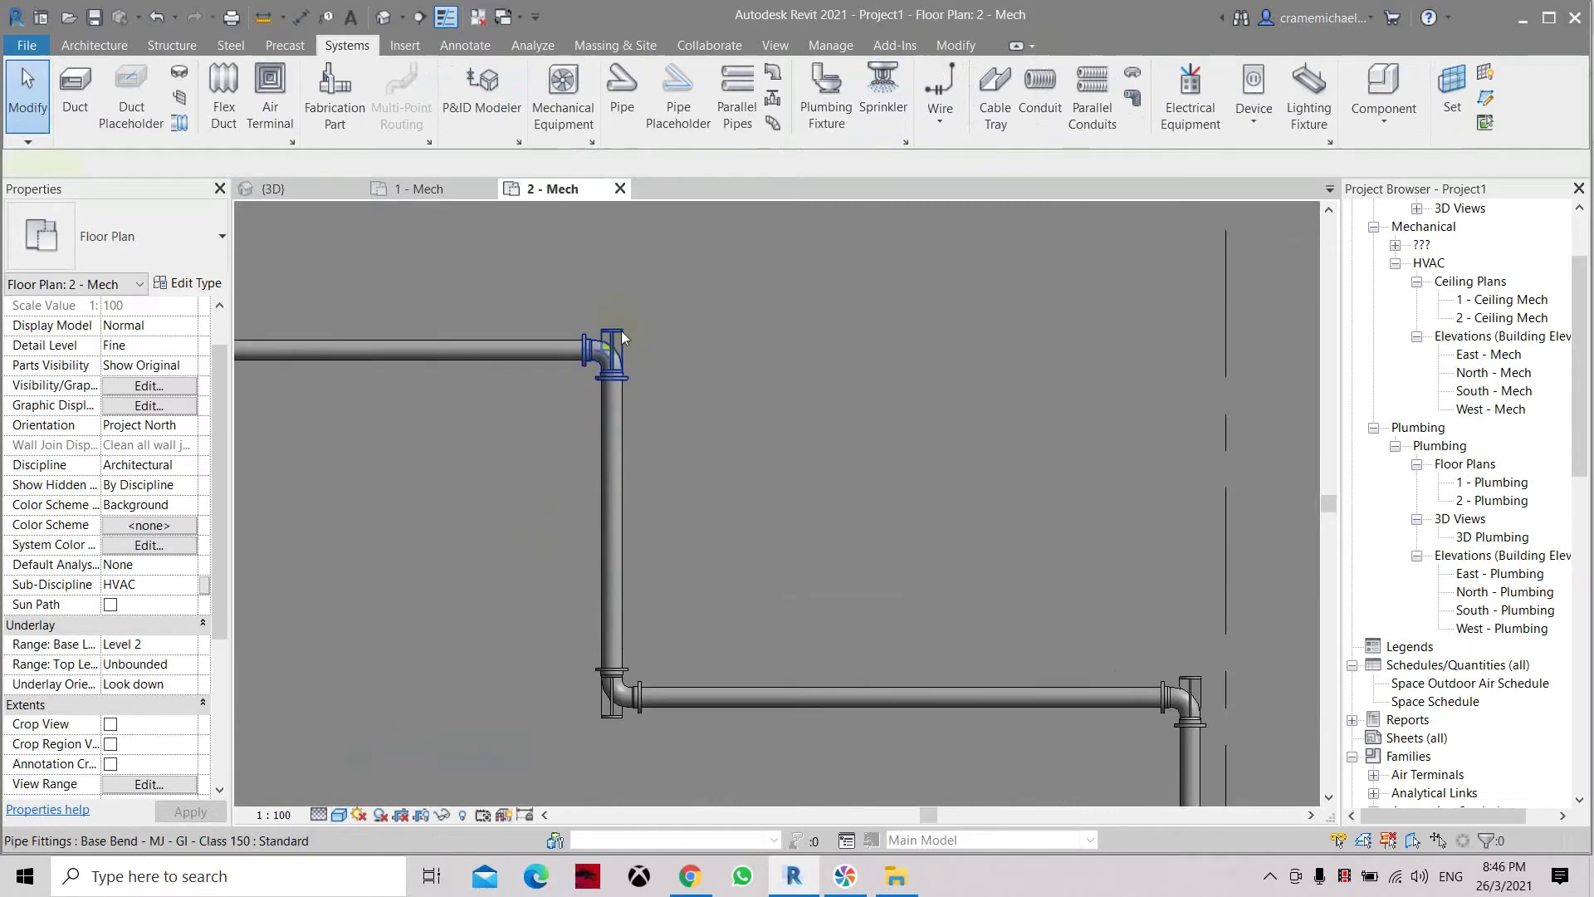
# Step: Select the upper elbow to confirm it is a Base Bend - MJ - GI - Class 150 fitting
pyautogui.click(621, 330)
pyautogui.scroll(-2, 737, 353)
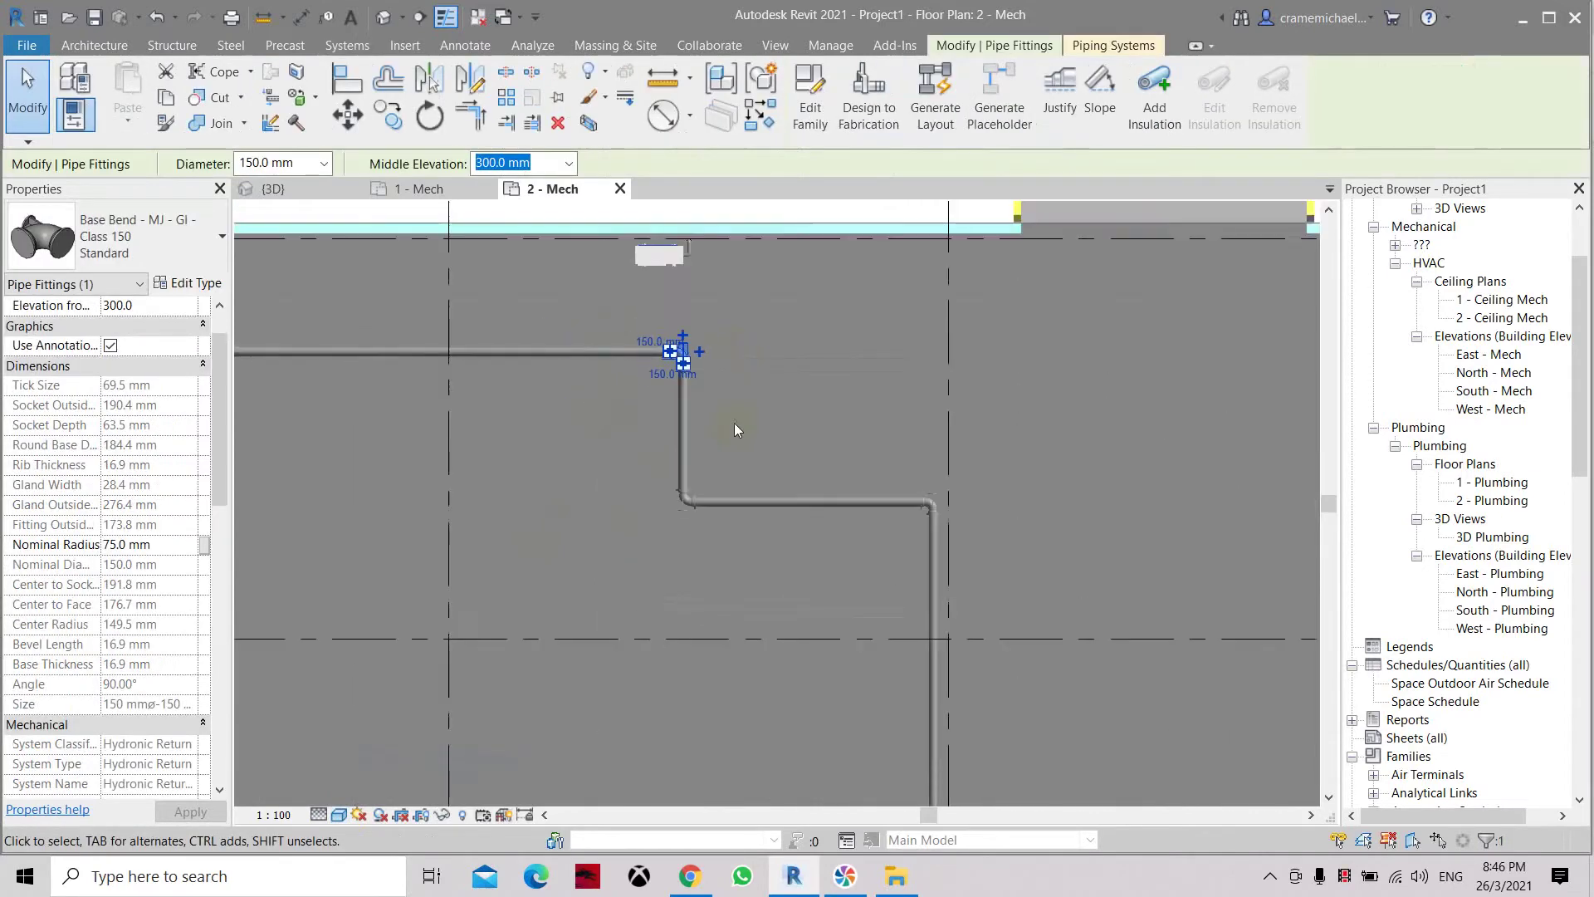
pyautogui.scroll(-3, 546, 317)
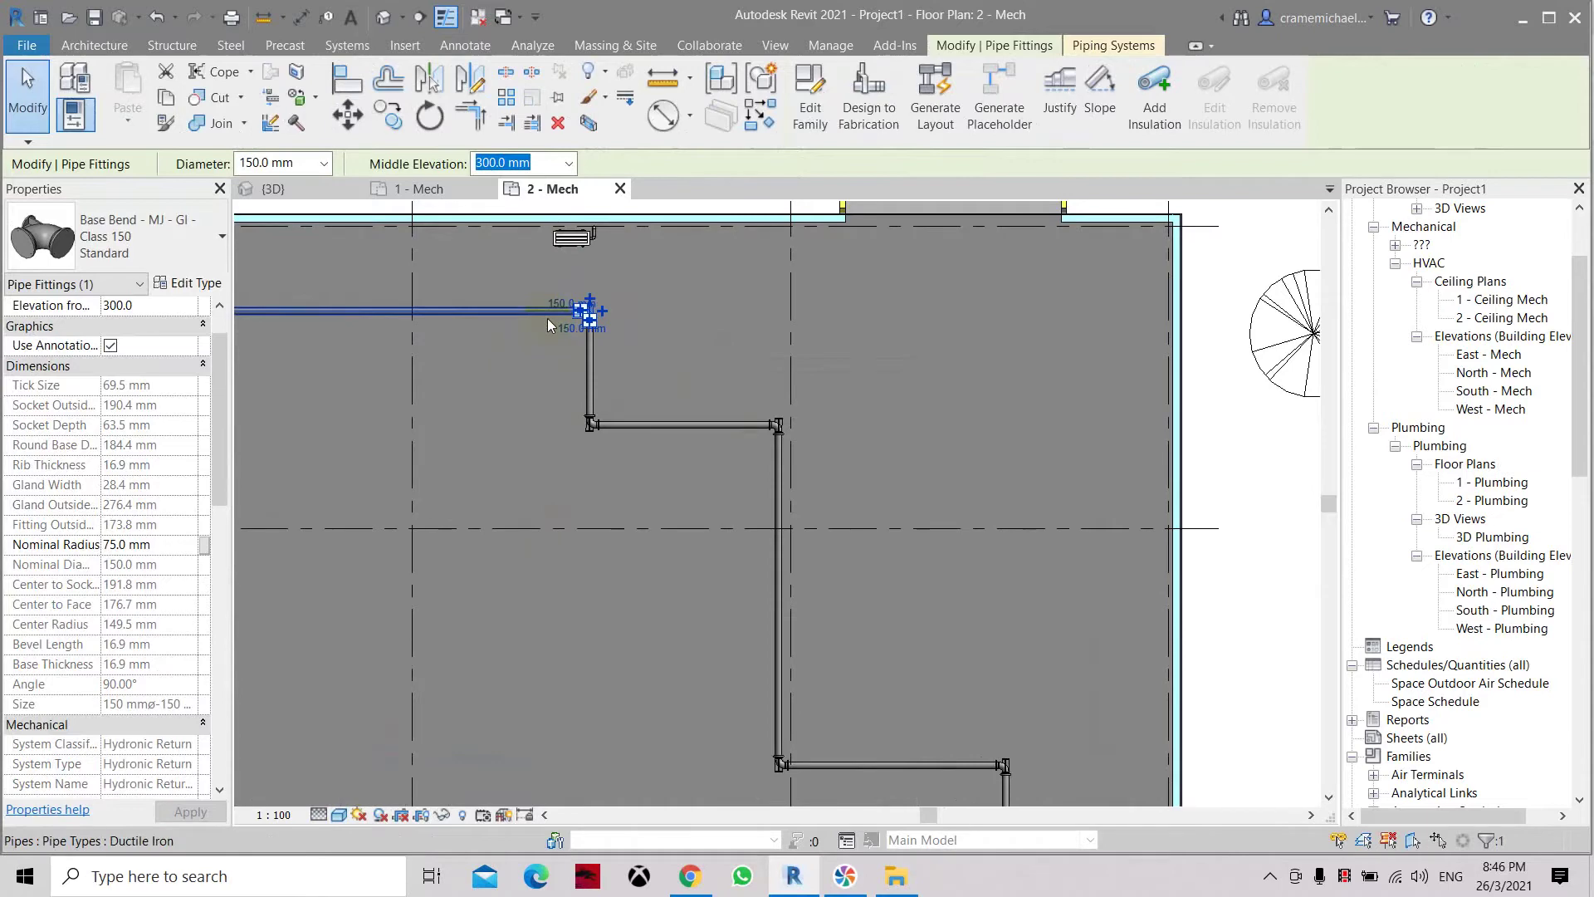
pyautogui.moveTo(551, 276); pyautogui.dragTo(628, 353)
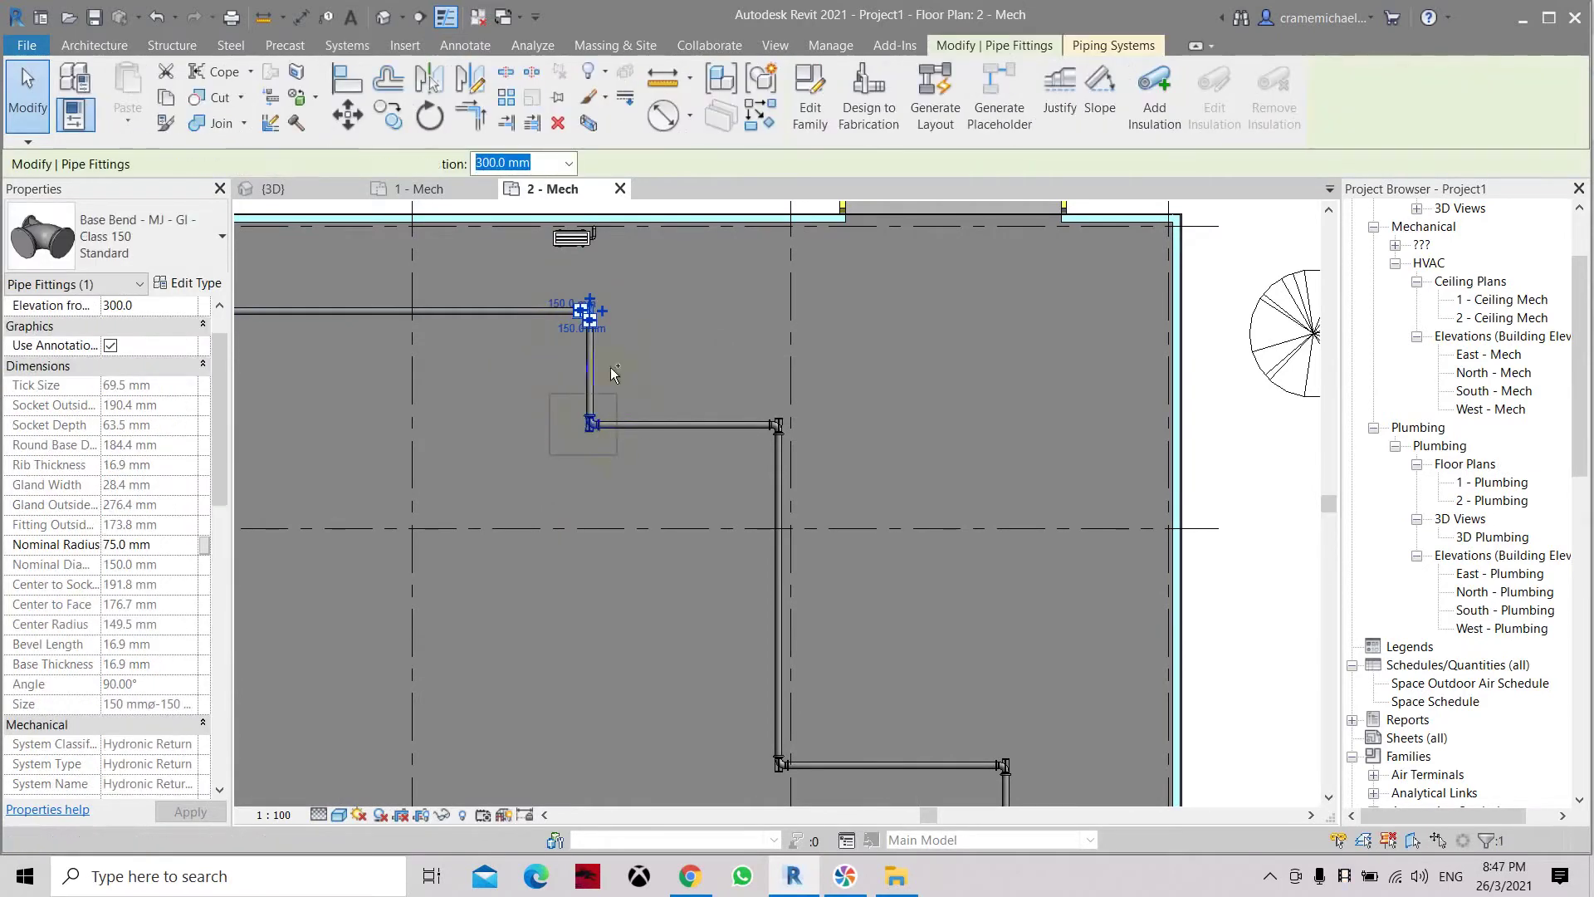
pyautogui.press('Escape')
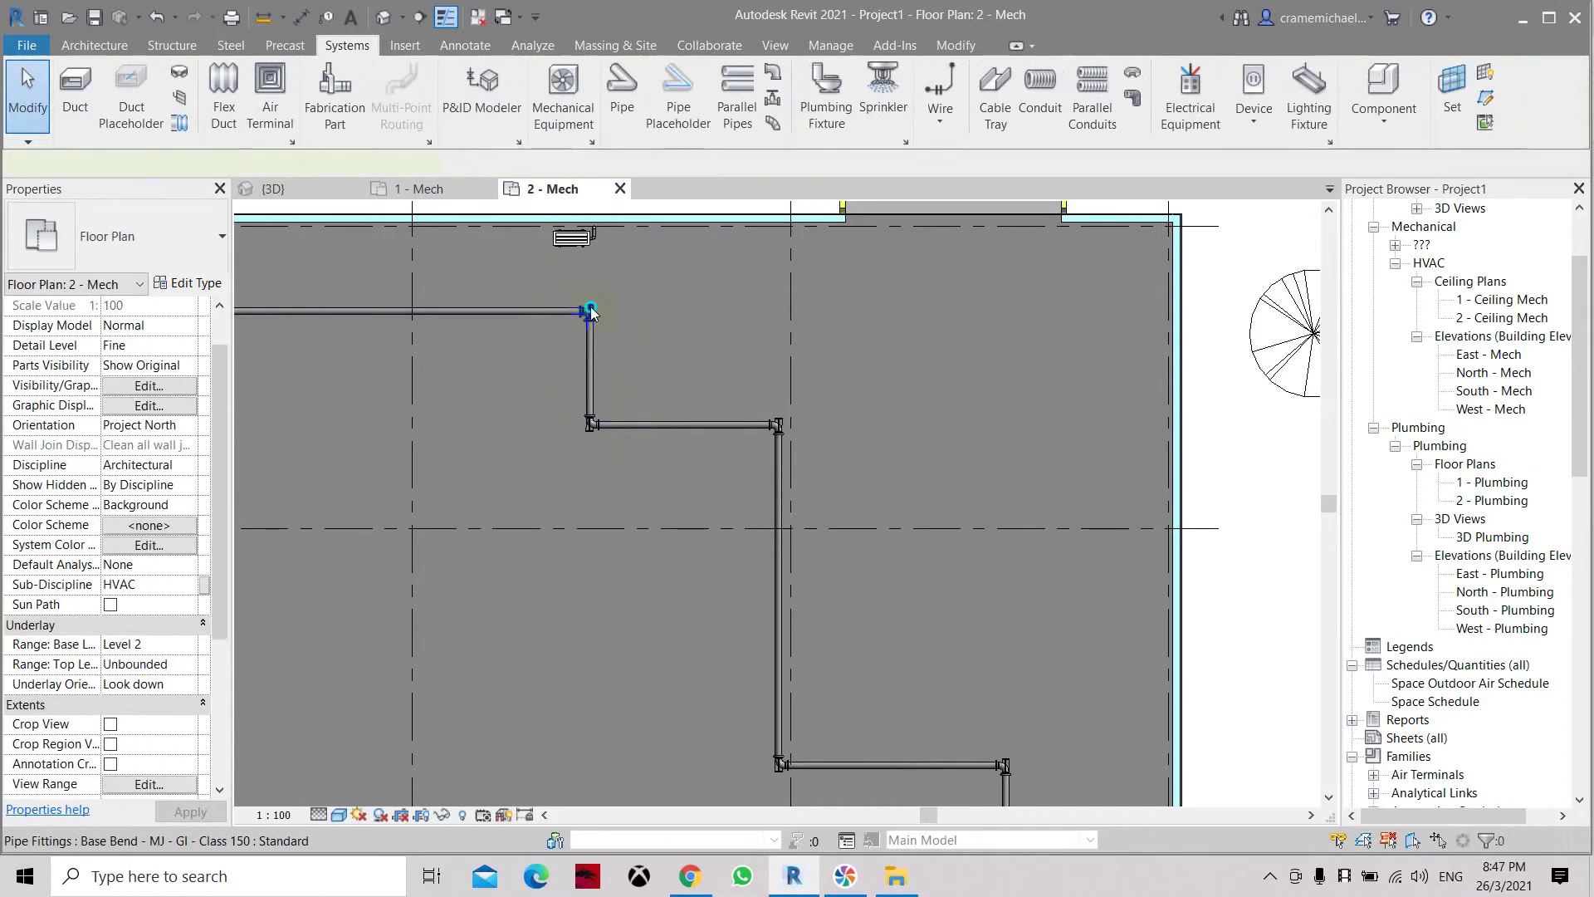
# Step: Select all five visible elbows and switch them to Bend - MJ - GI - Class 150 Standard
pyautogui.rightClick(590, 312)
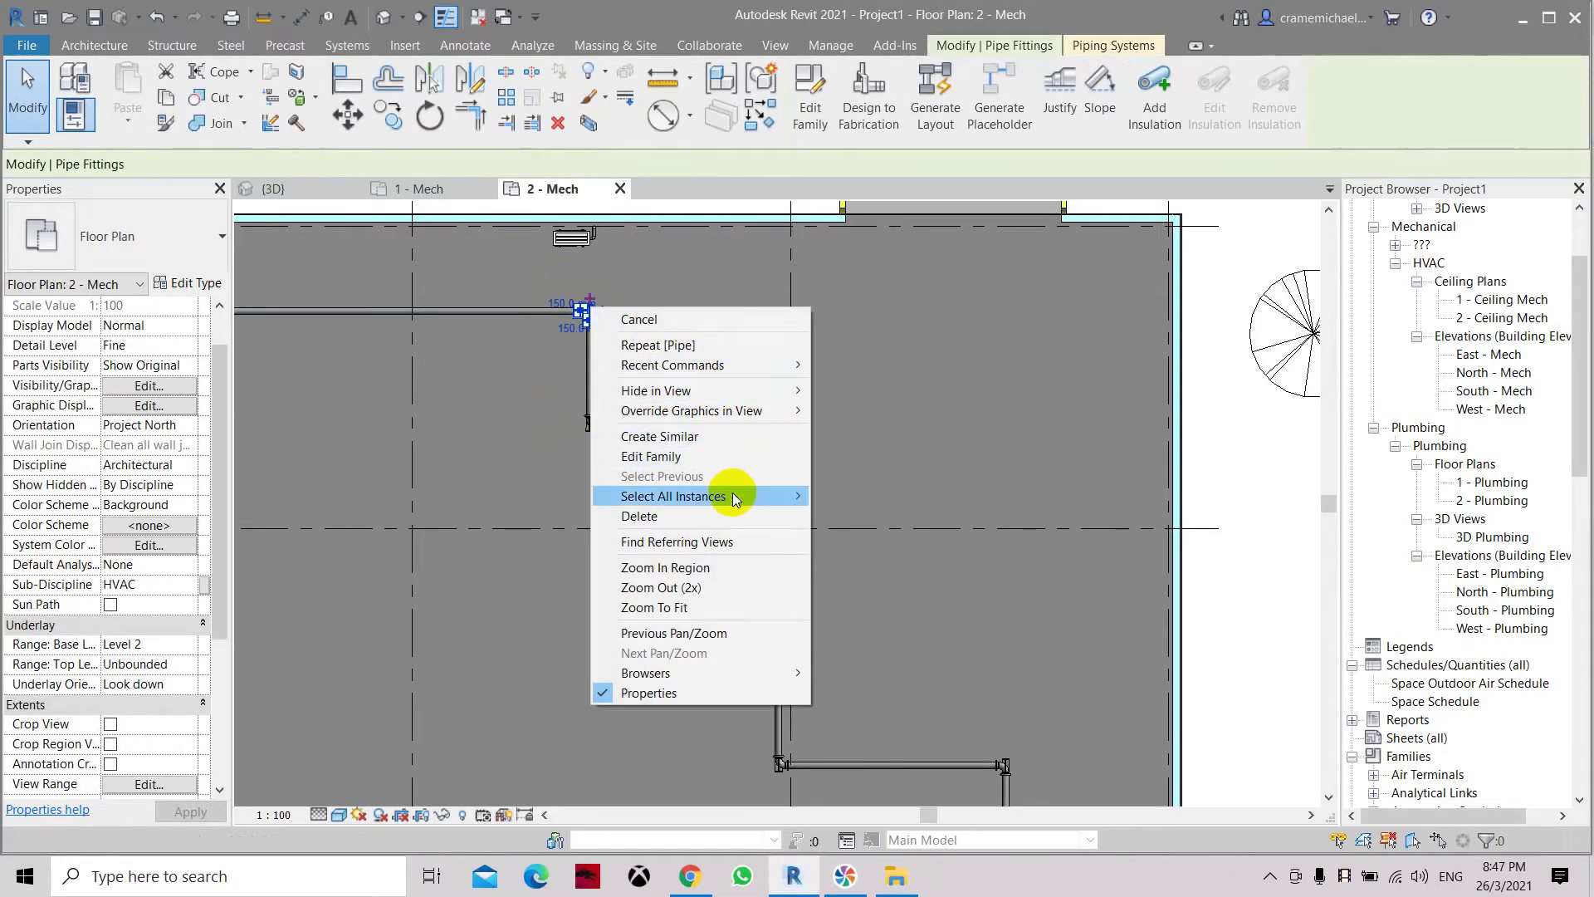
pyautogui.moveTo(745, 496)
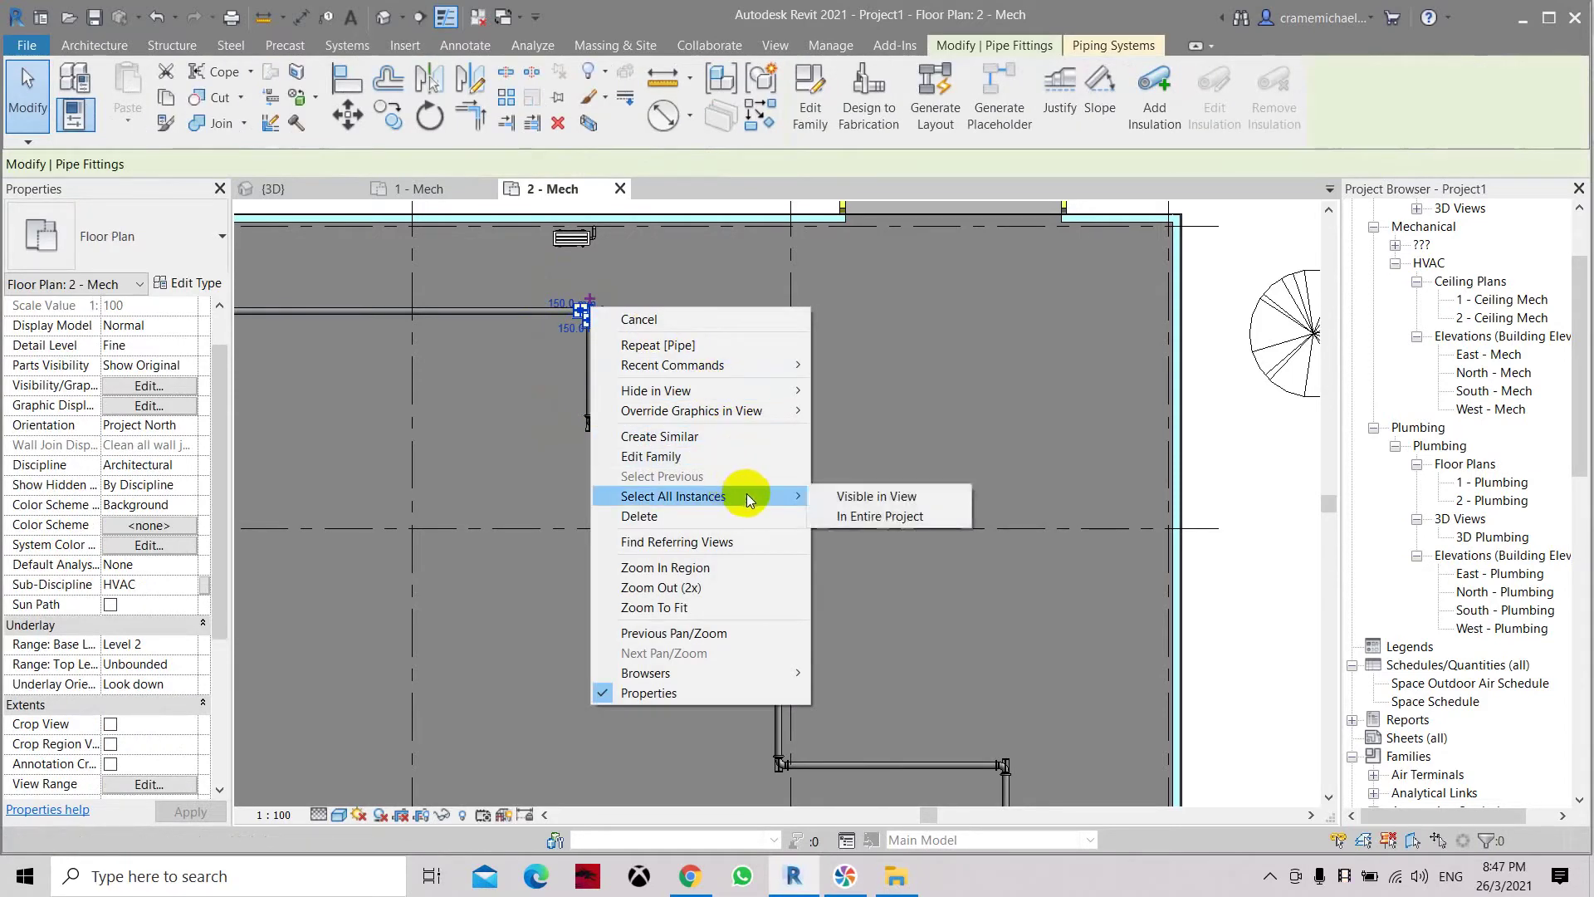
pyautogui.click(857, 498)
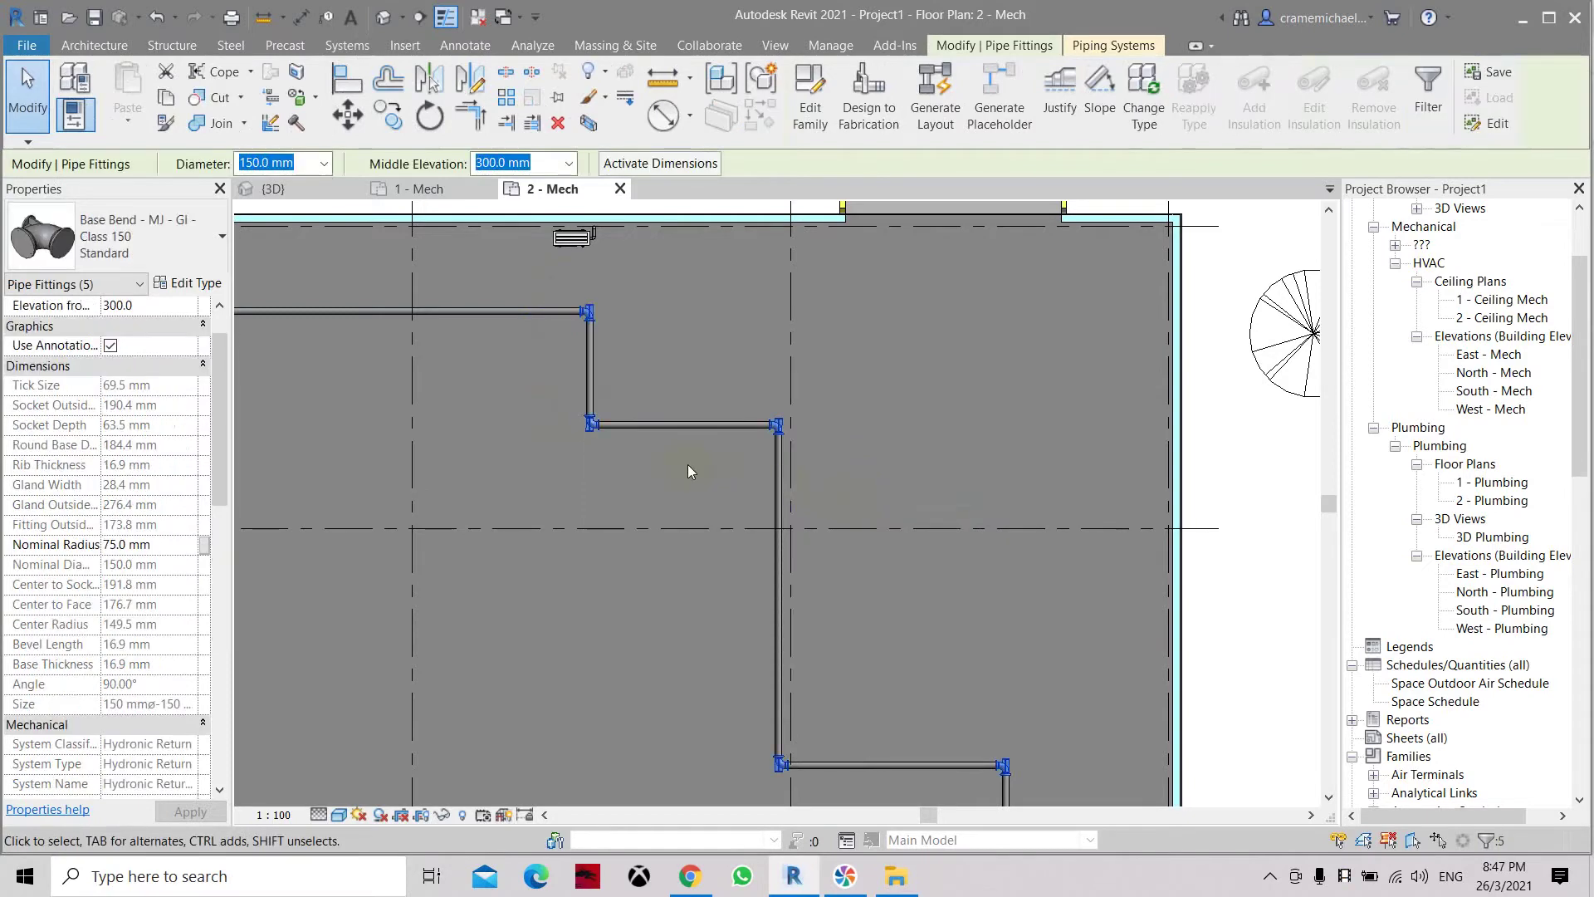
pyautogui.scroll(-3, 582, 324)
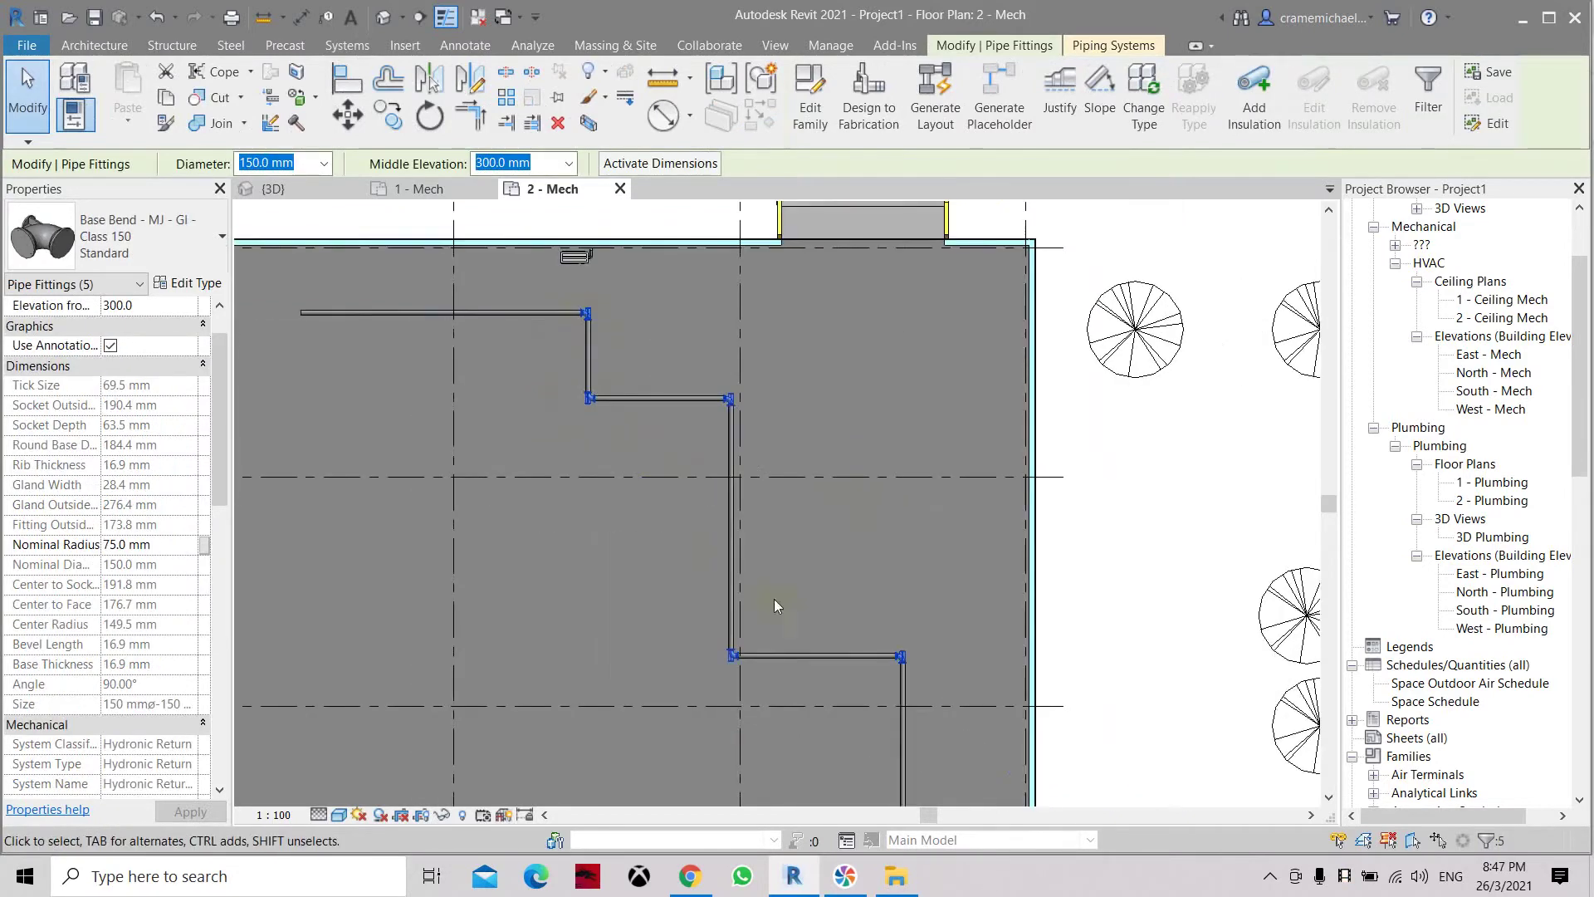
pyautogui.scroll(3, 895, 664)
pyautogui.scroll(-1, 894, 664)
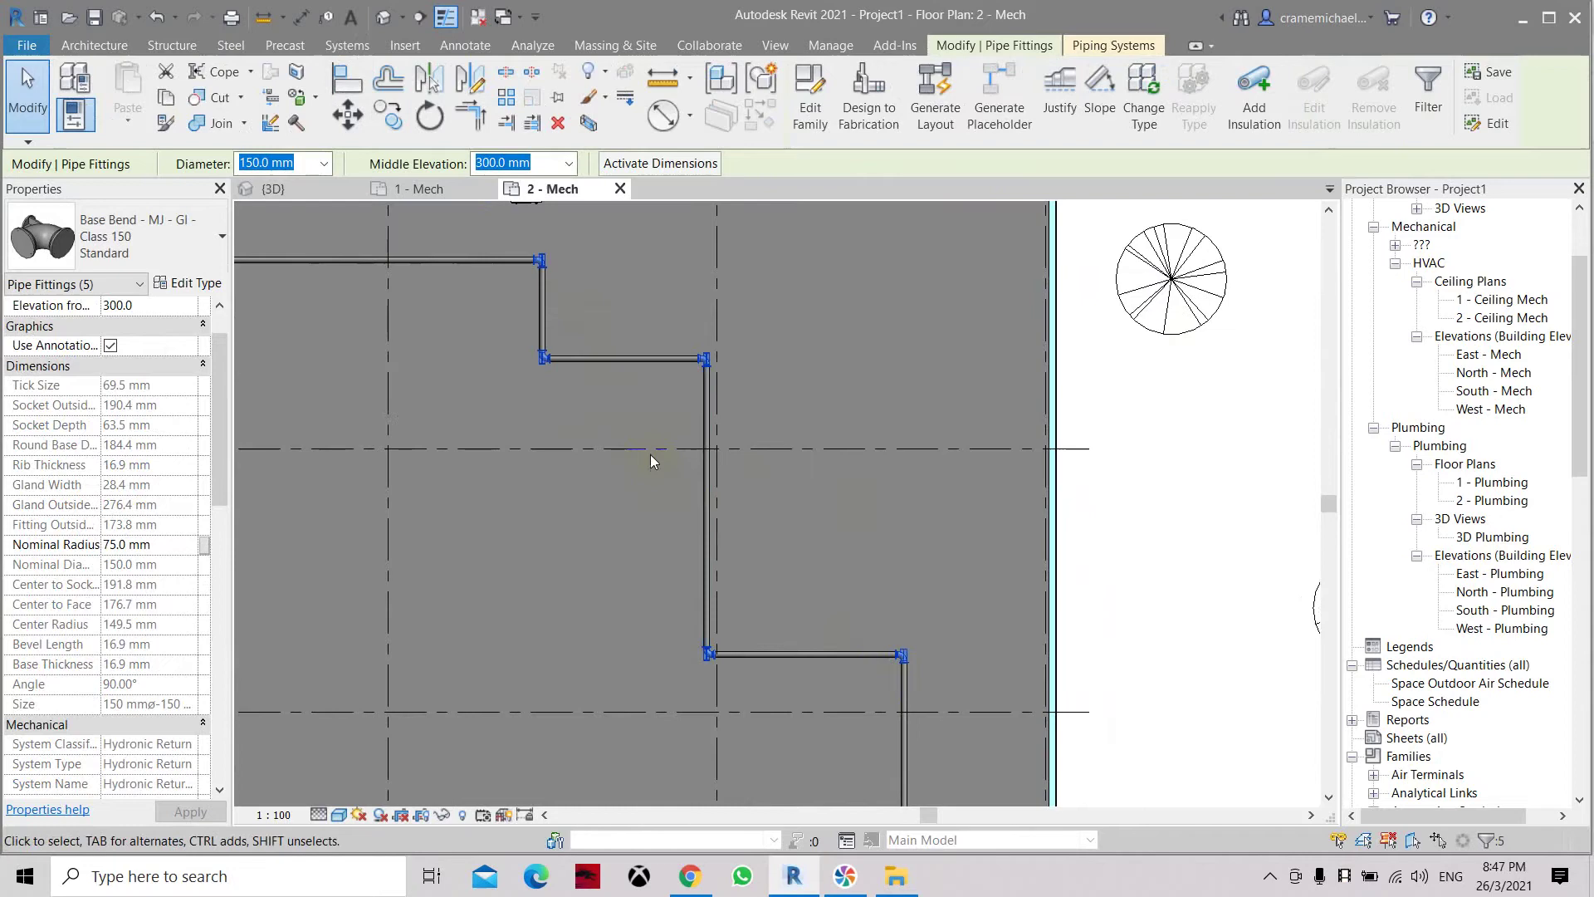
pyautogui.click(211, 253)
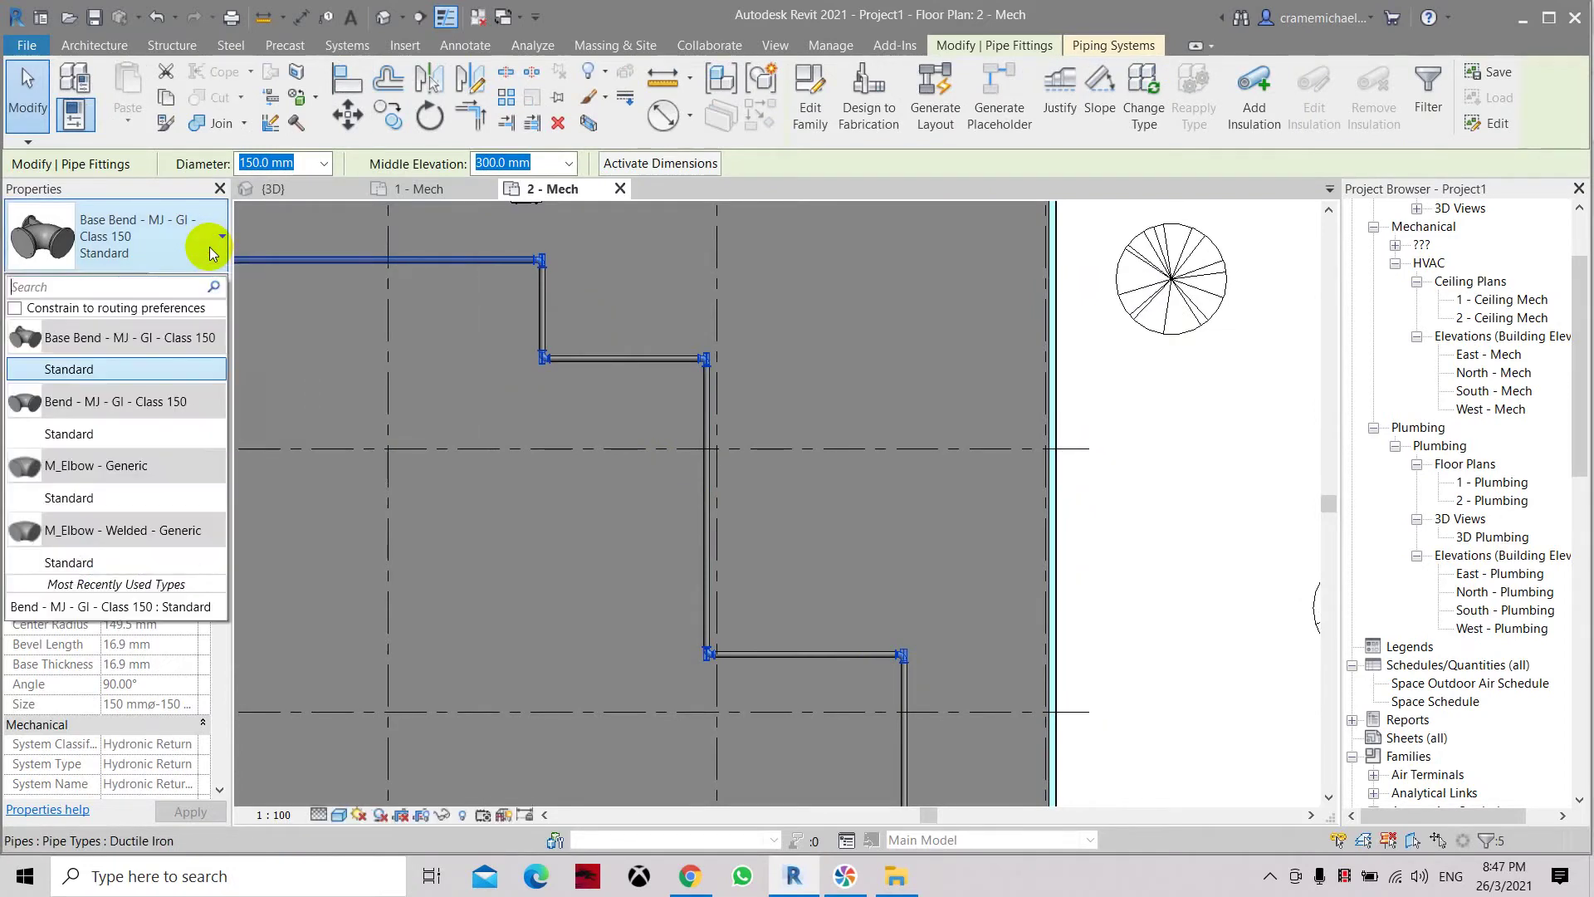
pyautogui.click(125, 433)
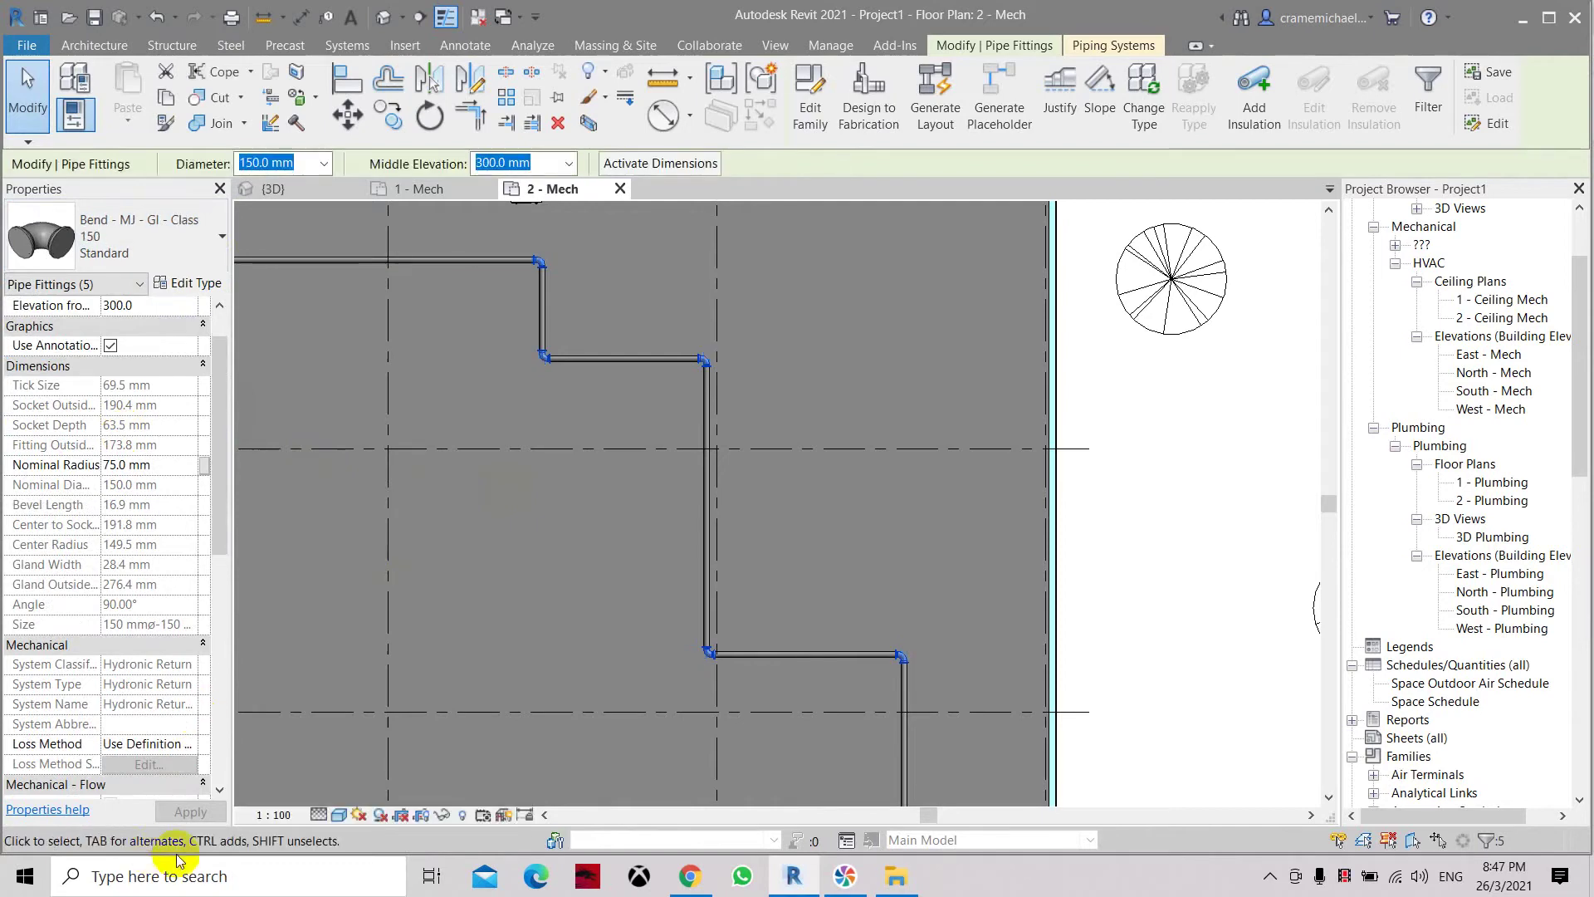
pyautogui.click(556, 395)
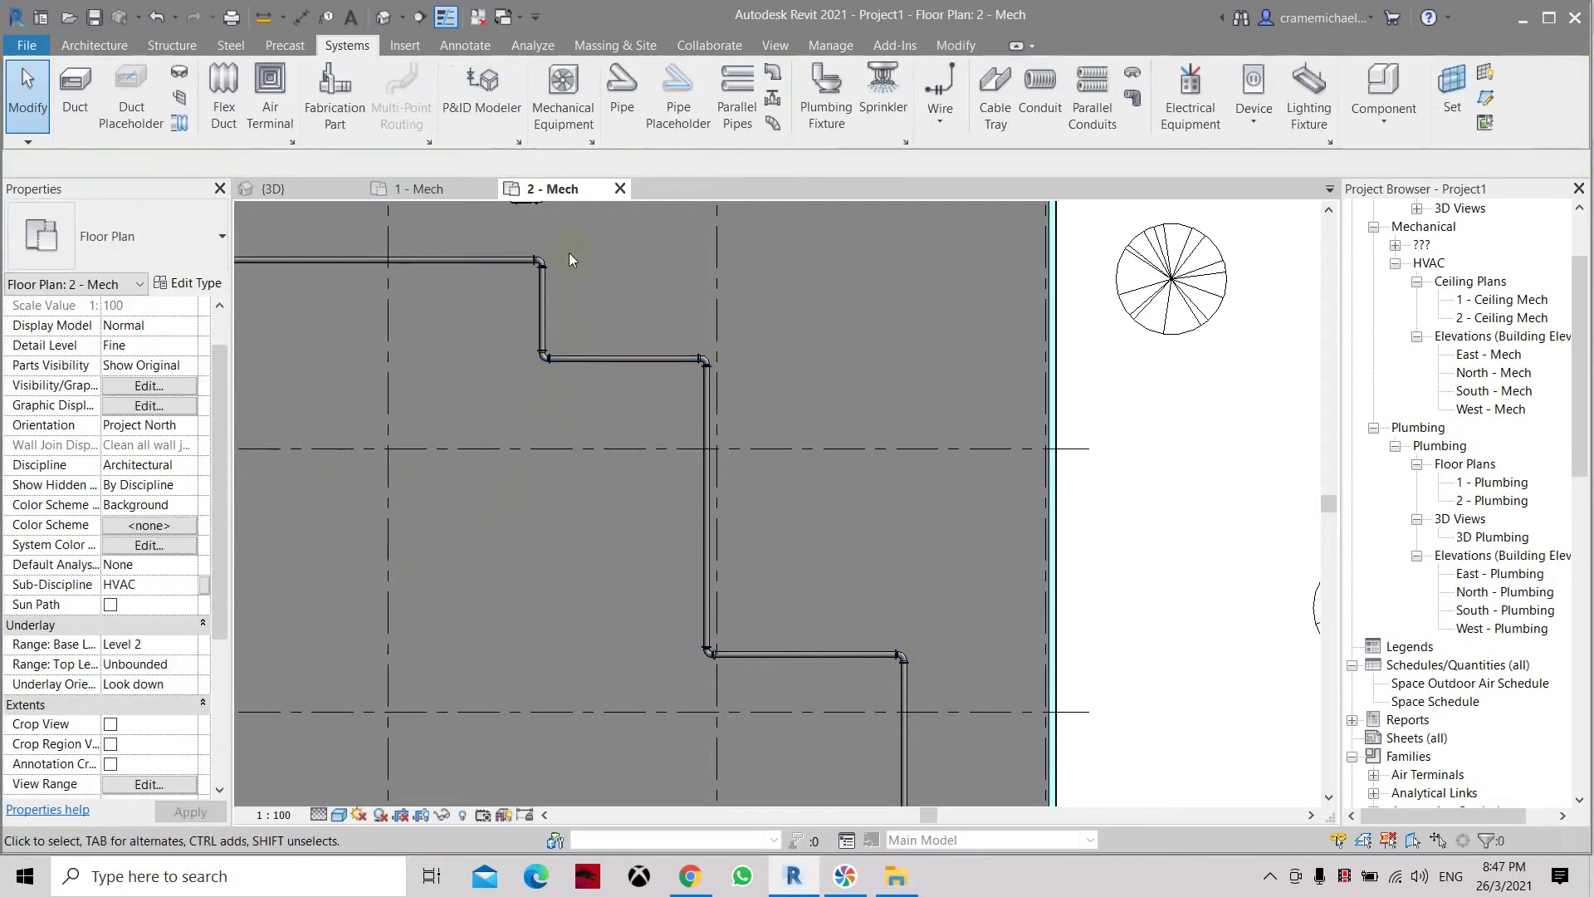
# Step: Switch the top-left bend to Base Bend - MJ - GI - Class 150 : Standard via the Type Selector
pyautogui.scroll(1, 553, 267)
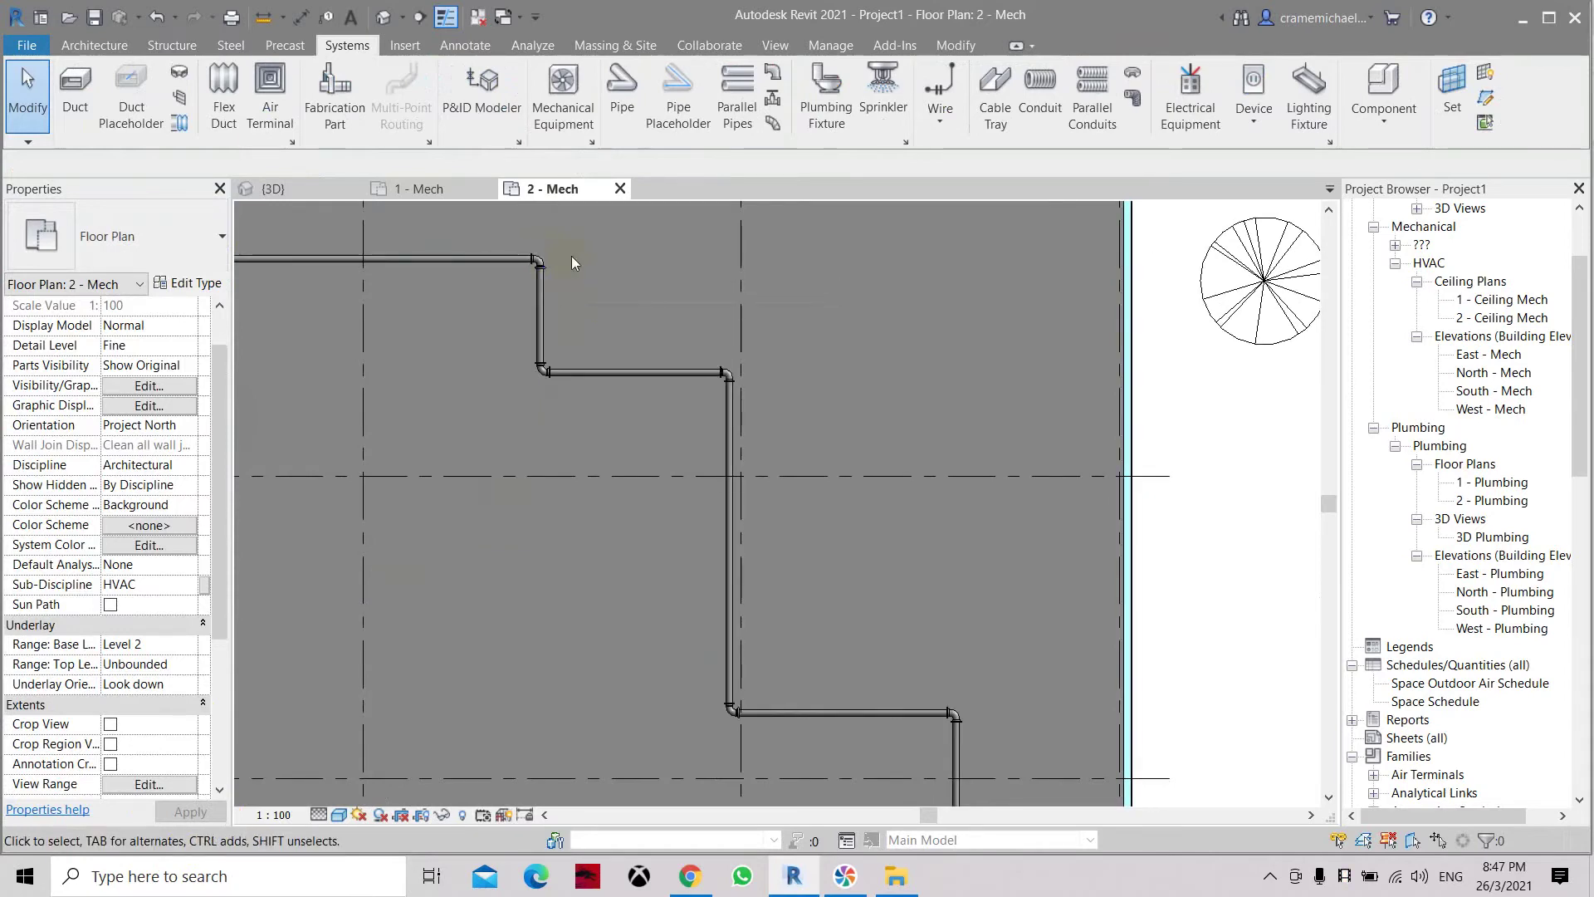
pyautogui.scroll(1, 551, 261)
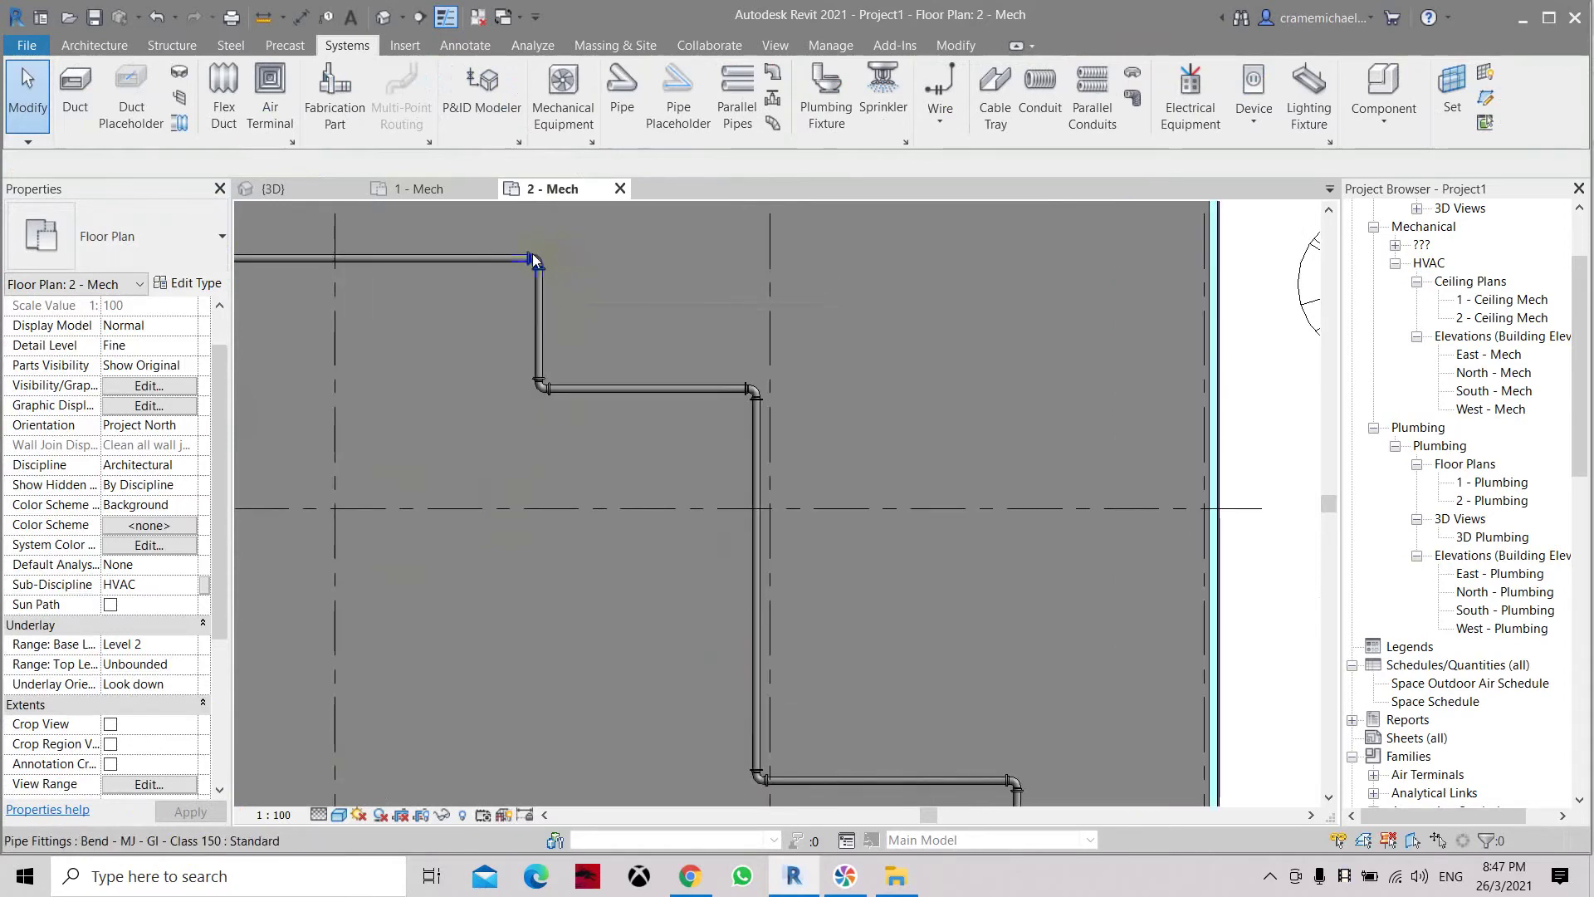
pyautogui.scroll(-2, 533, 257)
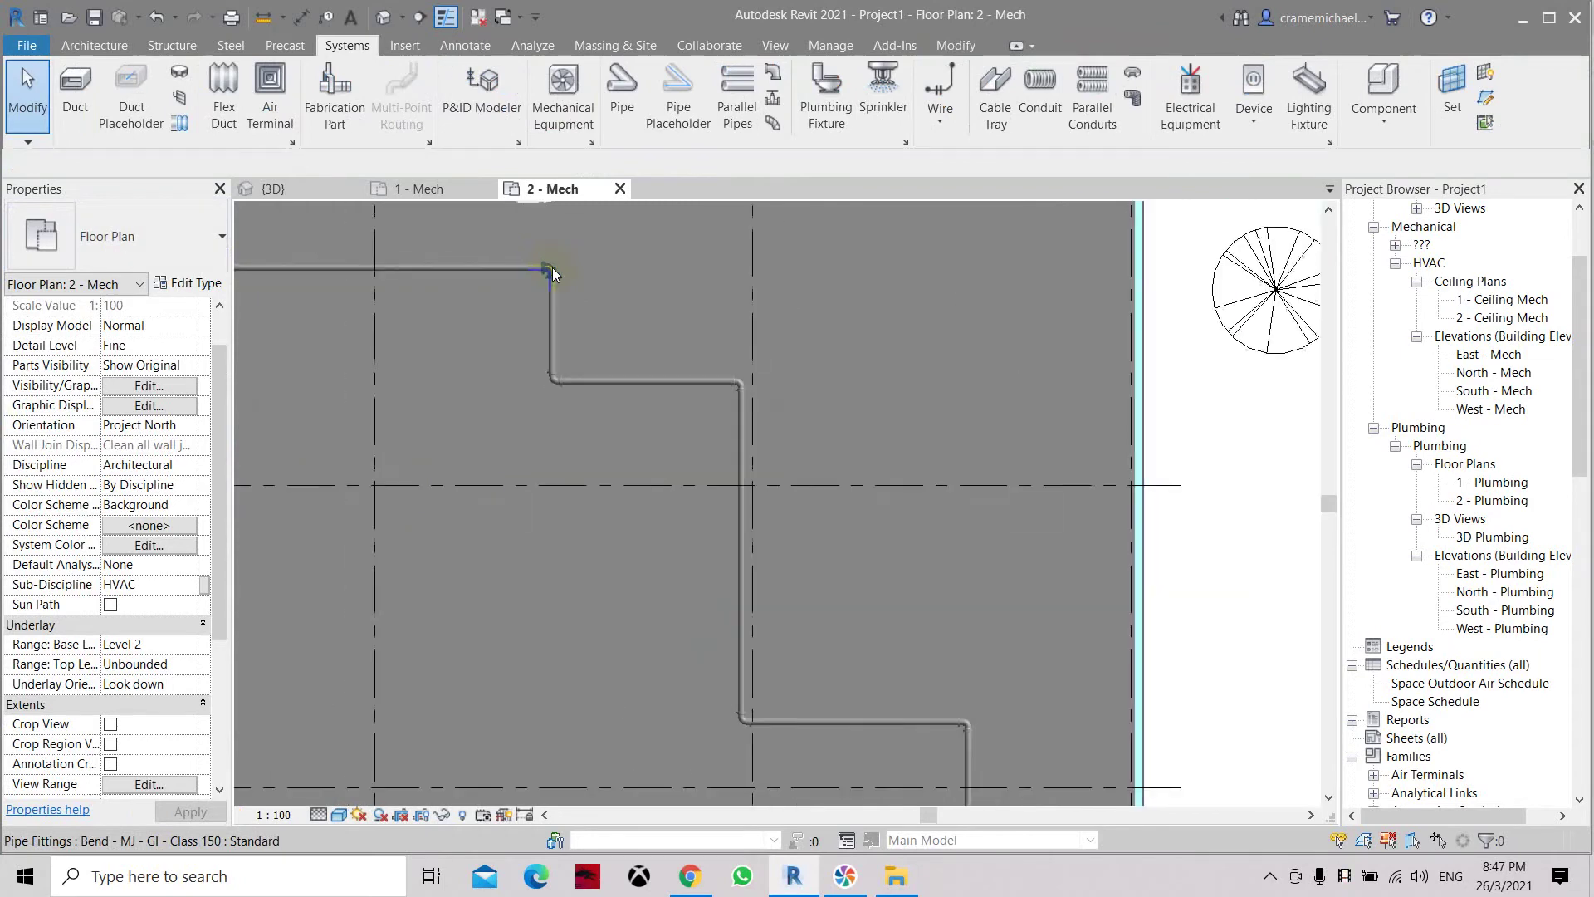
pyautogui.scroll(-1, 551, 268)
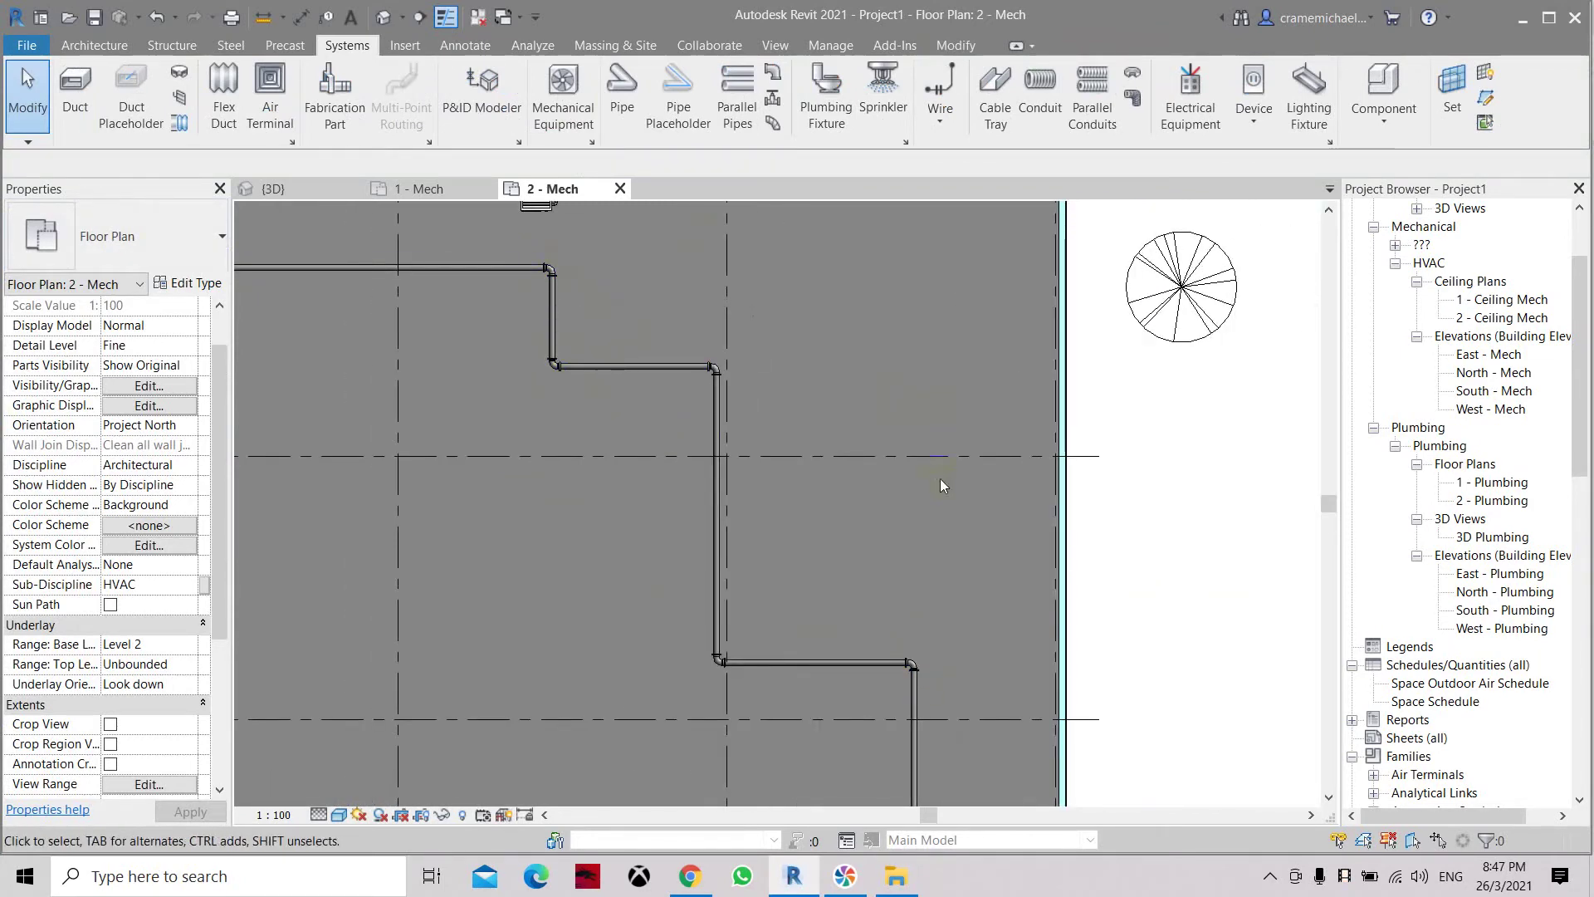
pyautogui.click(549, 269)
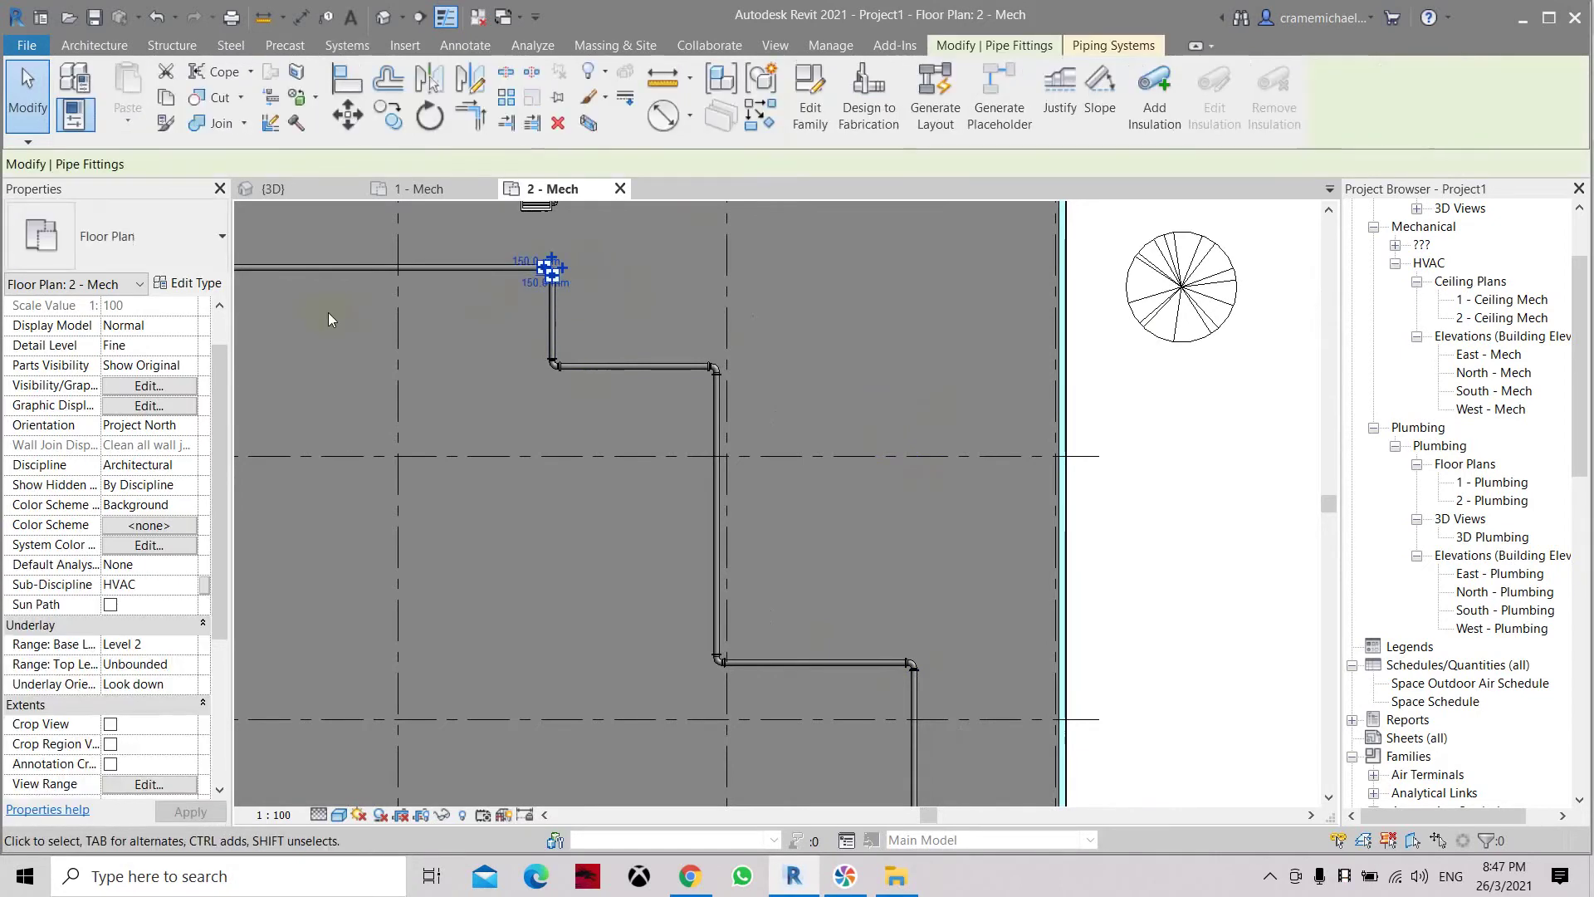
pyautogui.click(220, 239)
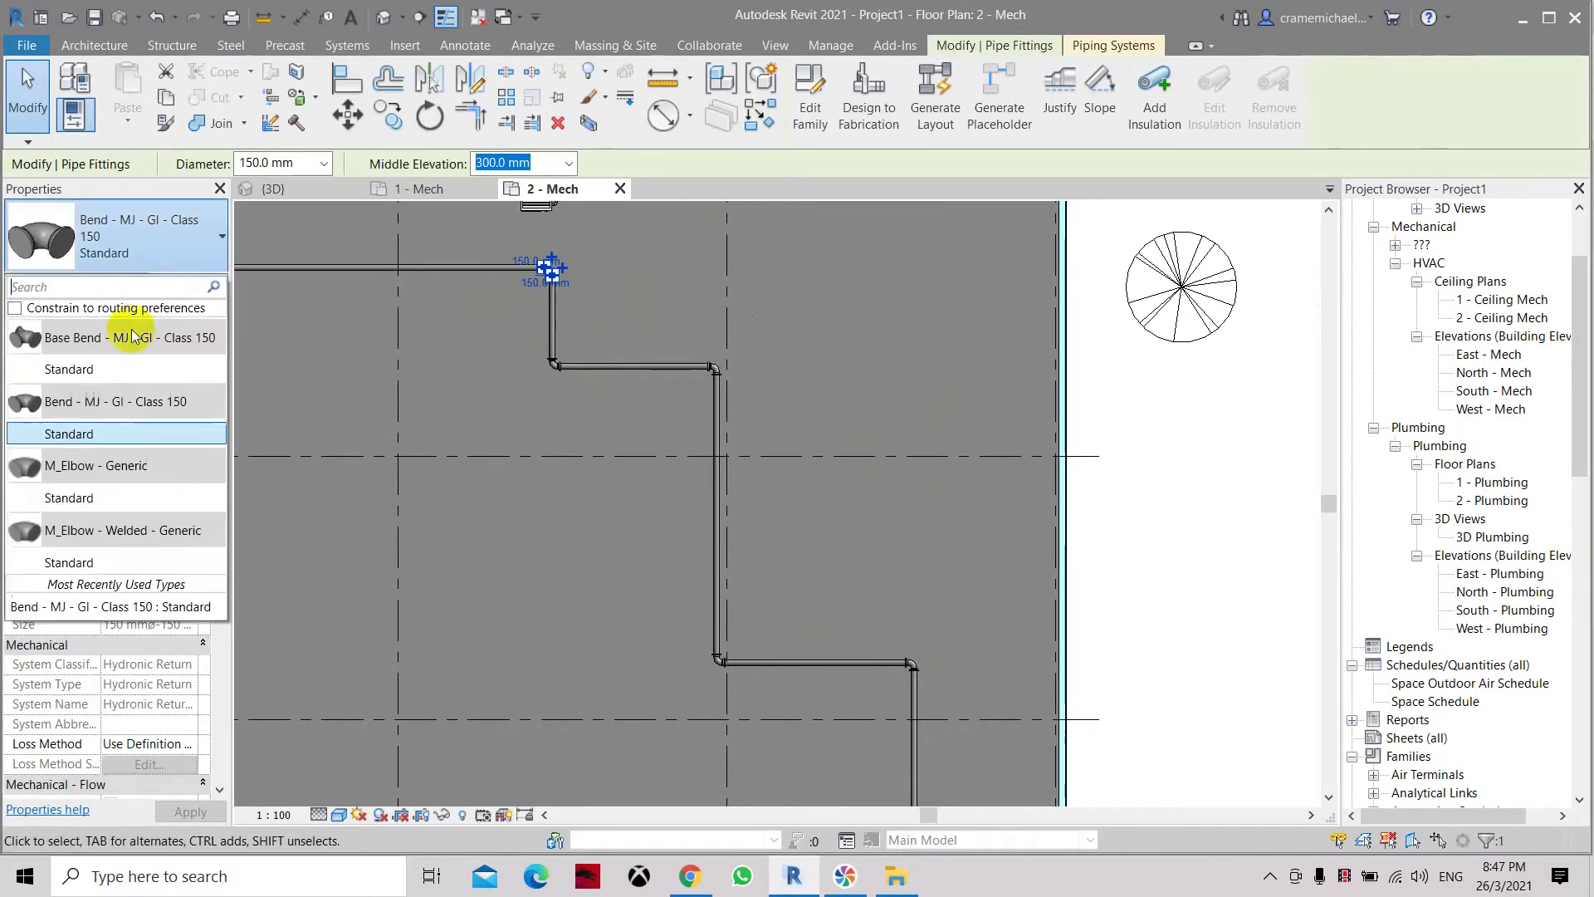
pyautogui.click(72, 370)
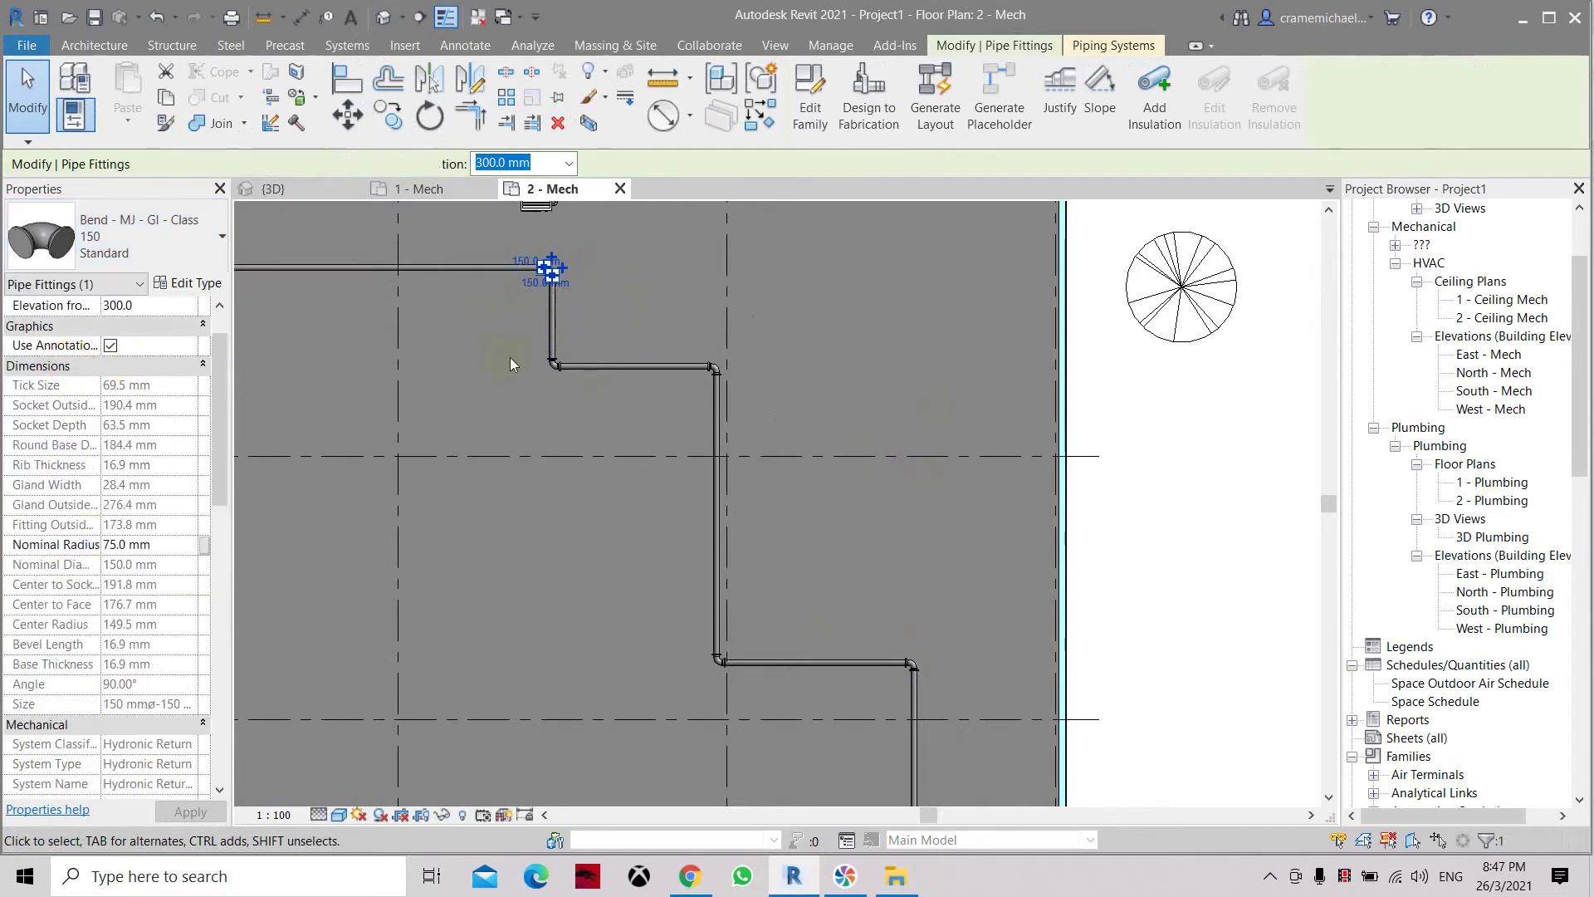
pyautogui.scroll(2, 531, 338)
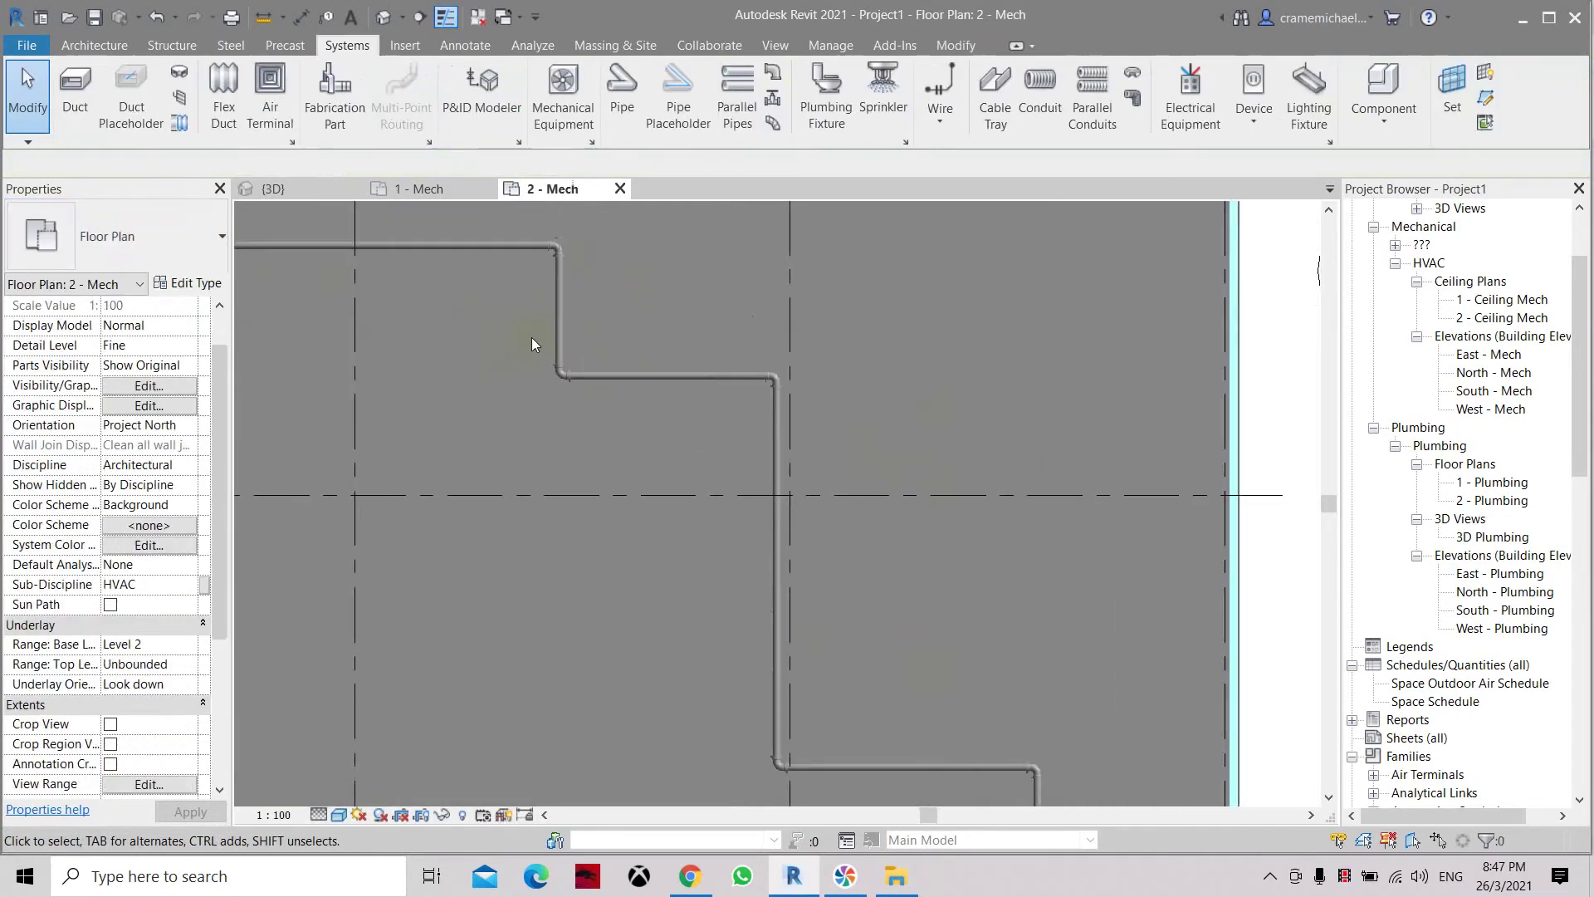
pyautogui.scroll(-1, 598, 298)
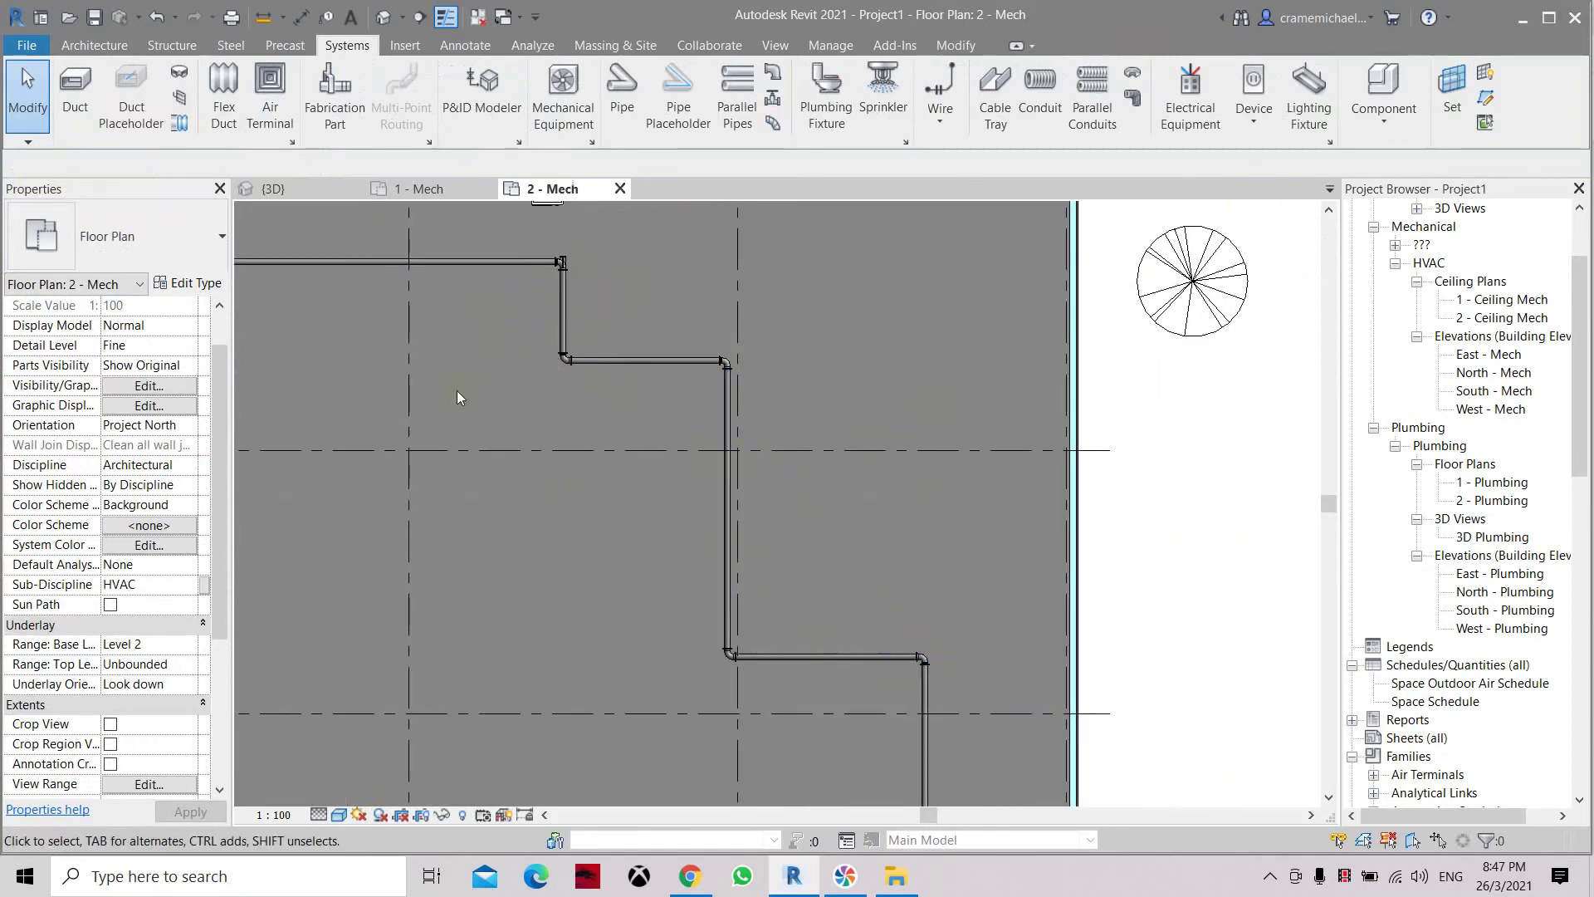
pyautogui.click(956, 45)
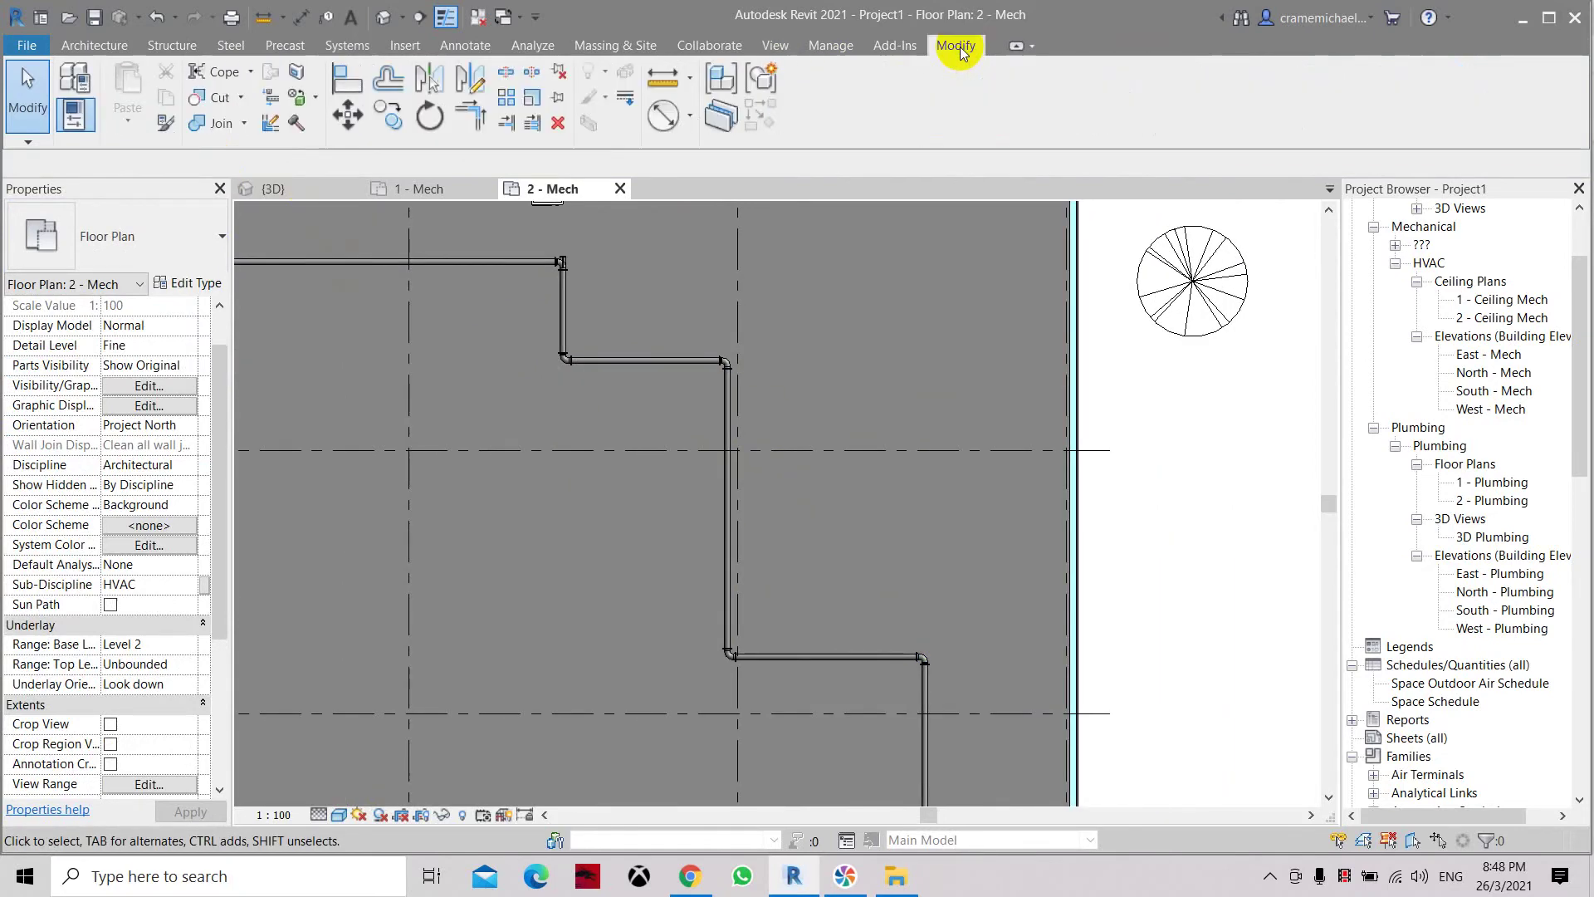
# Step: Match the top-left bend's type onto the next, upper-right and lower-right bends
pyautogui.click(165, 125)
pyautogui.click(563, 265)
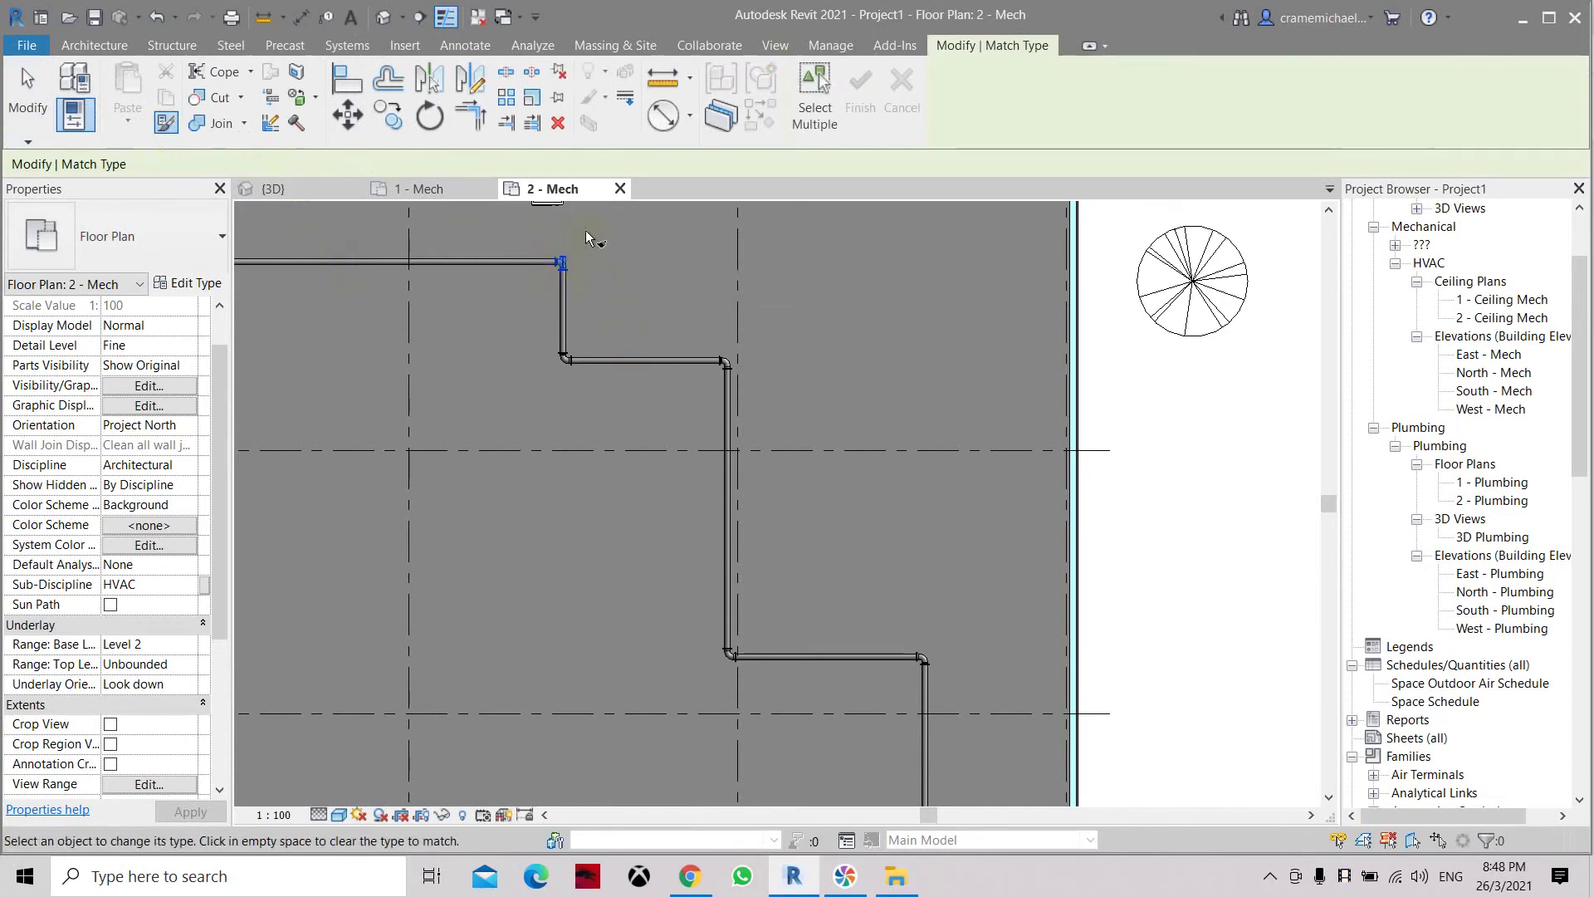
pyautogui.click(563, 366)
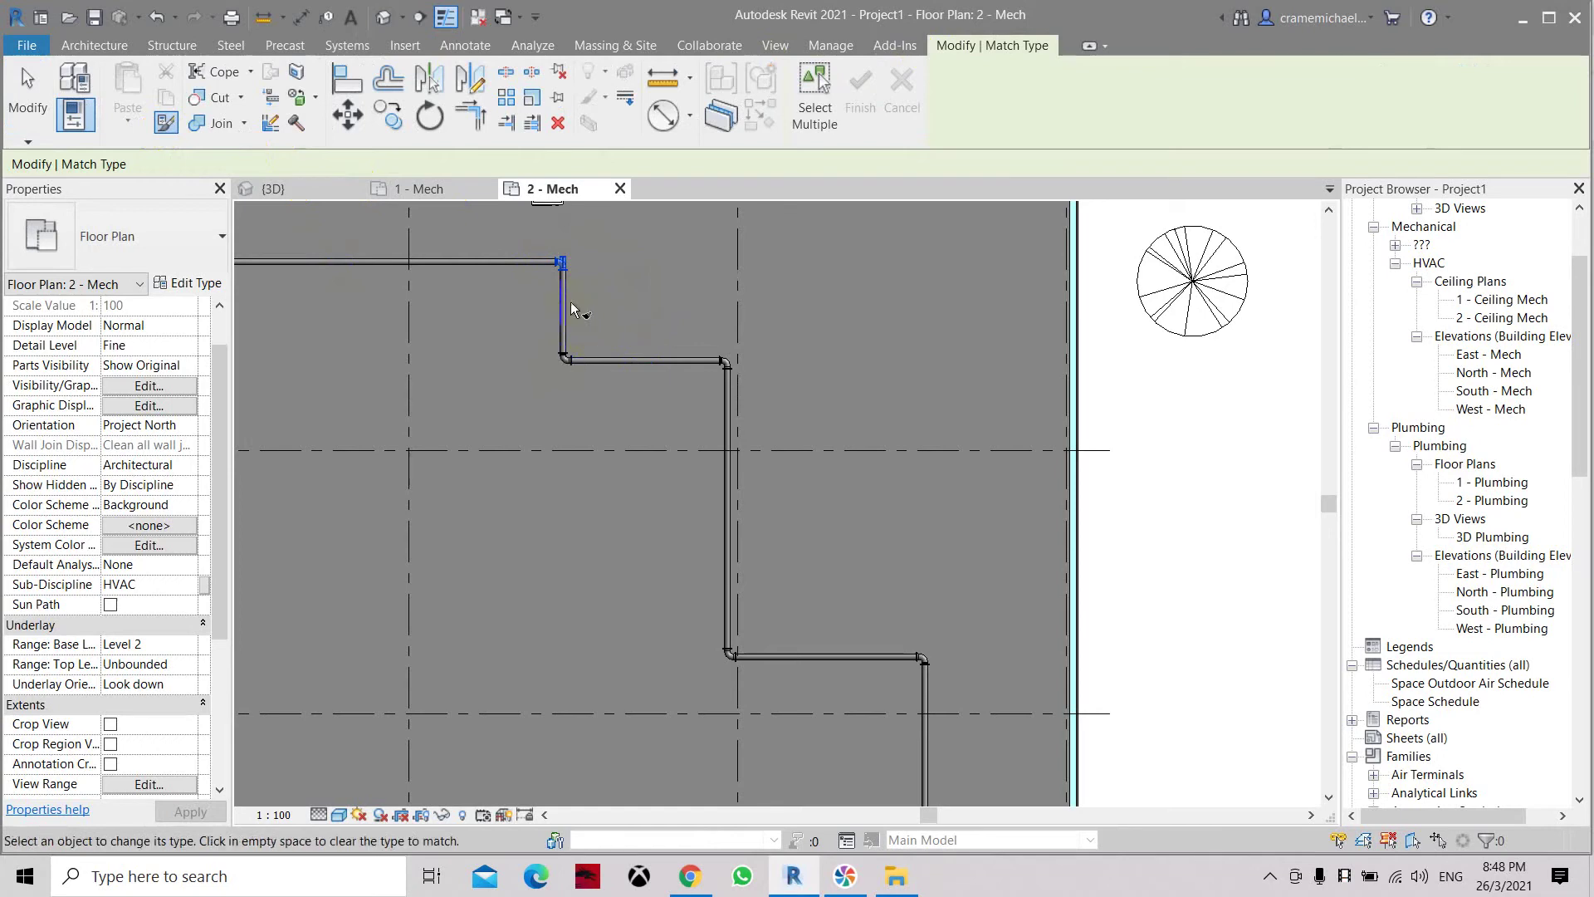
pyautogui.click(716, 365)
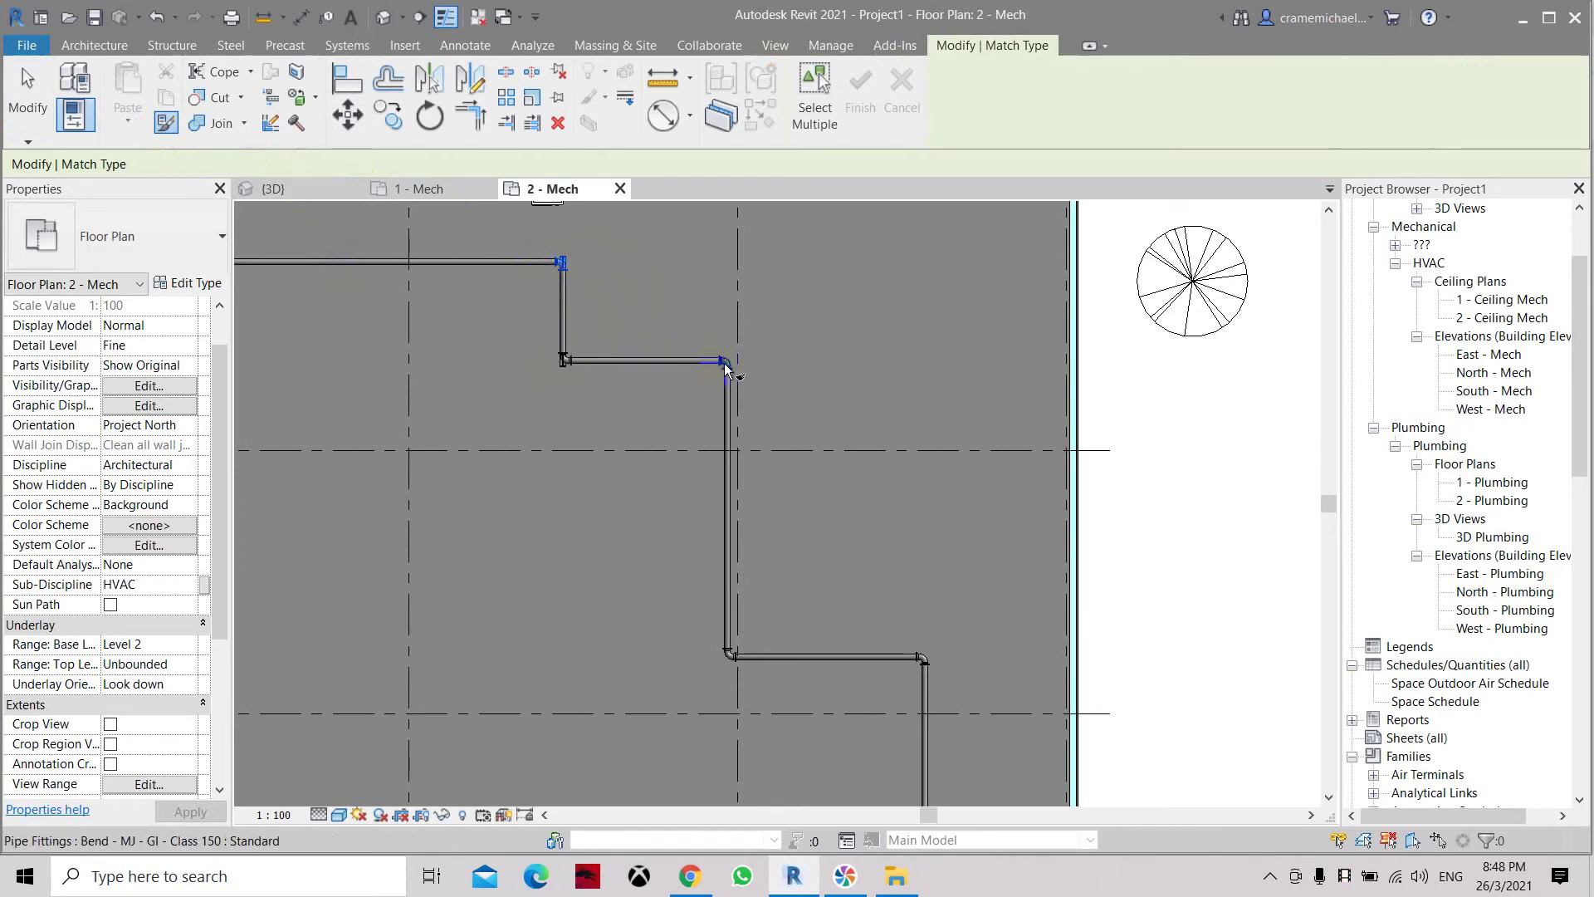
pyautogui.click(924, 658)
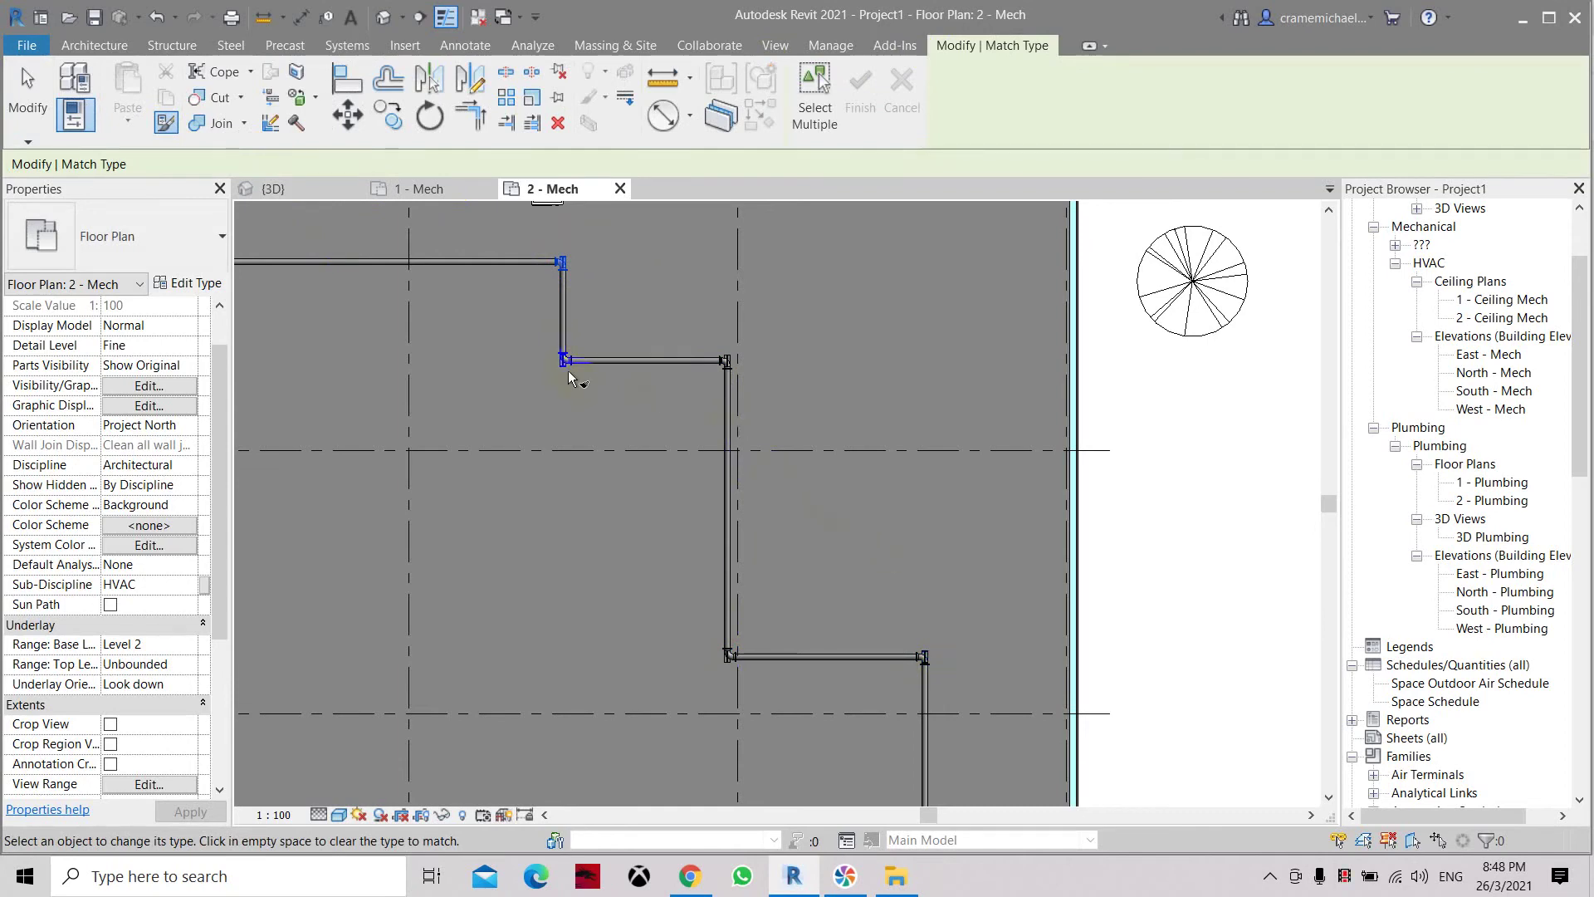
# Step: Apply the same Base Bend type to the top corner bend, then finish and reselect the top-left bend
pyautogui.scroll(2, 568, 370)
pyautogui.click(559, 230)
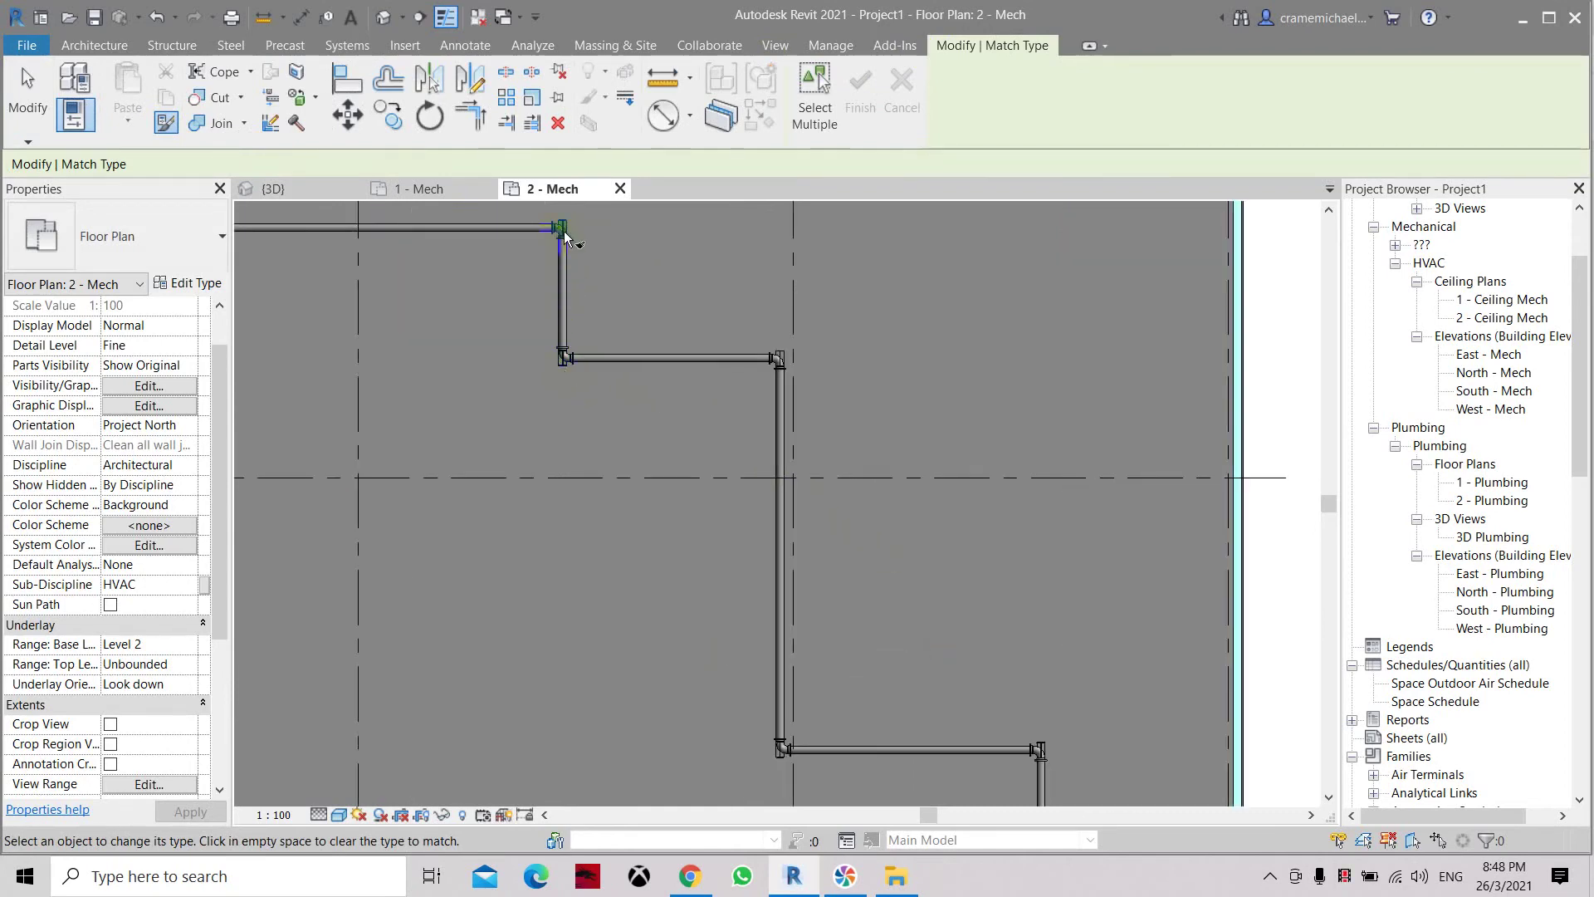
pyautogui.scroll(-1, 606, 356)
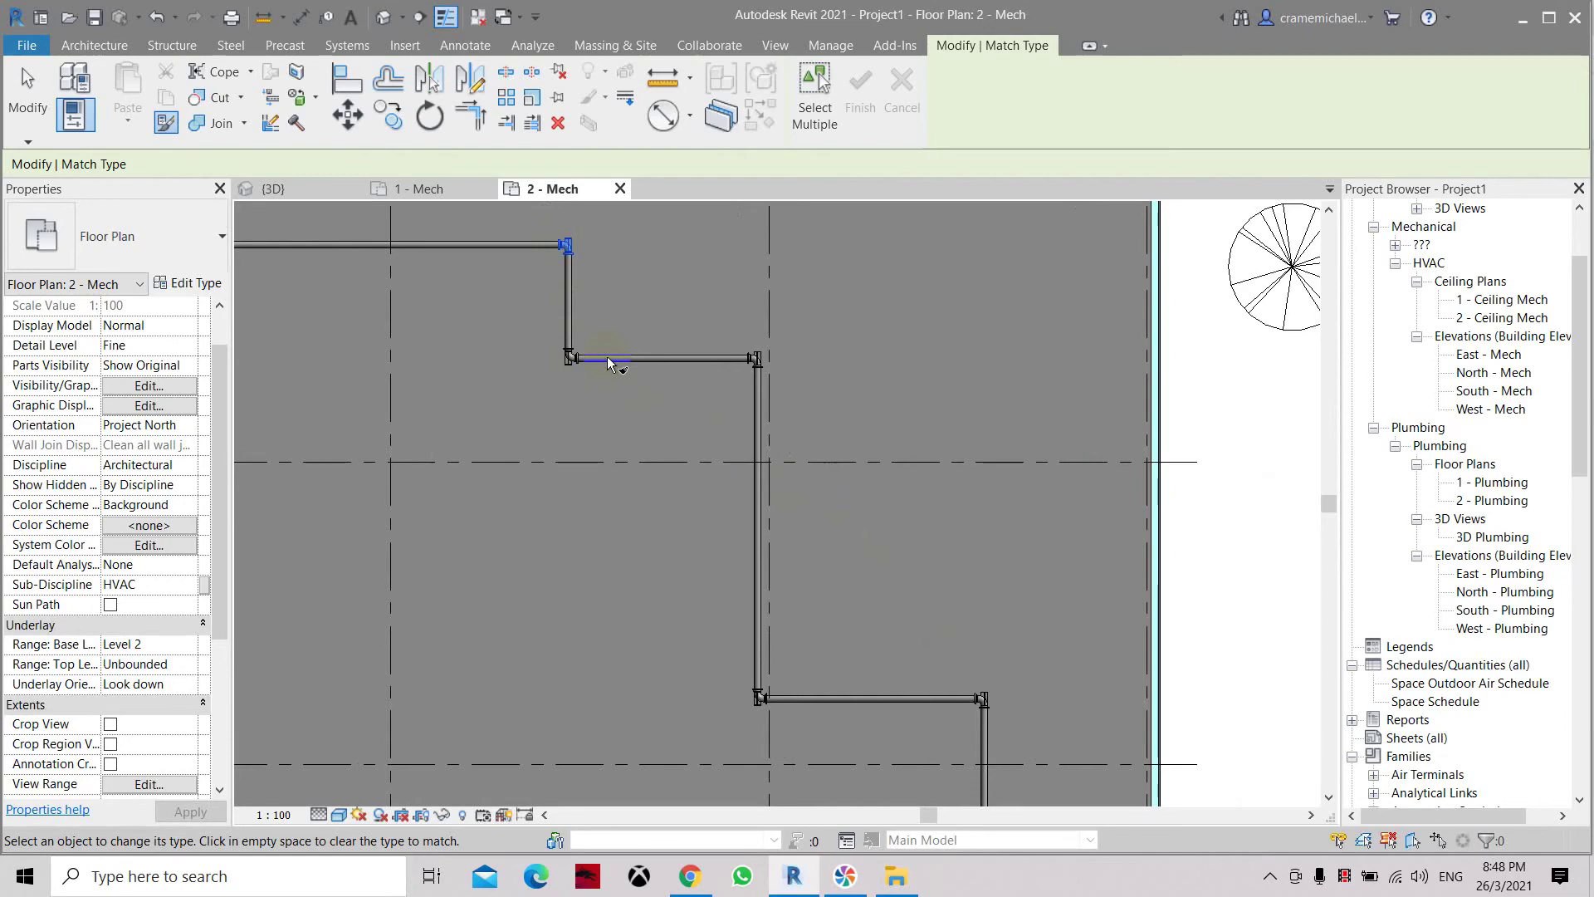
pyautogui.scroll(-1, 606, 357)
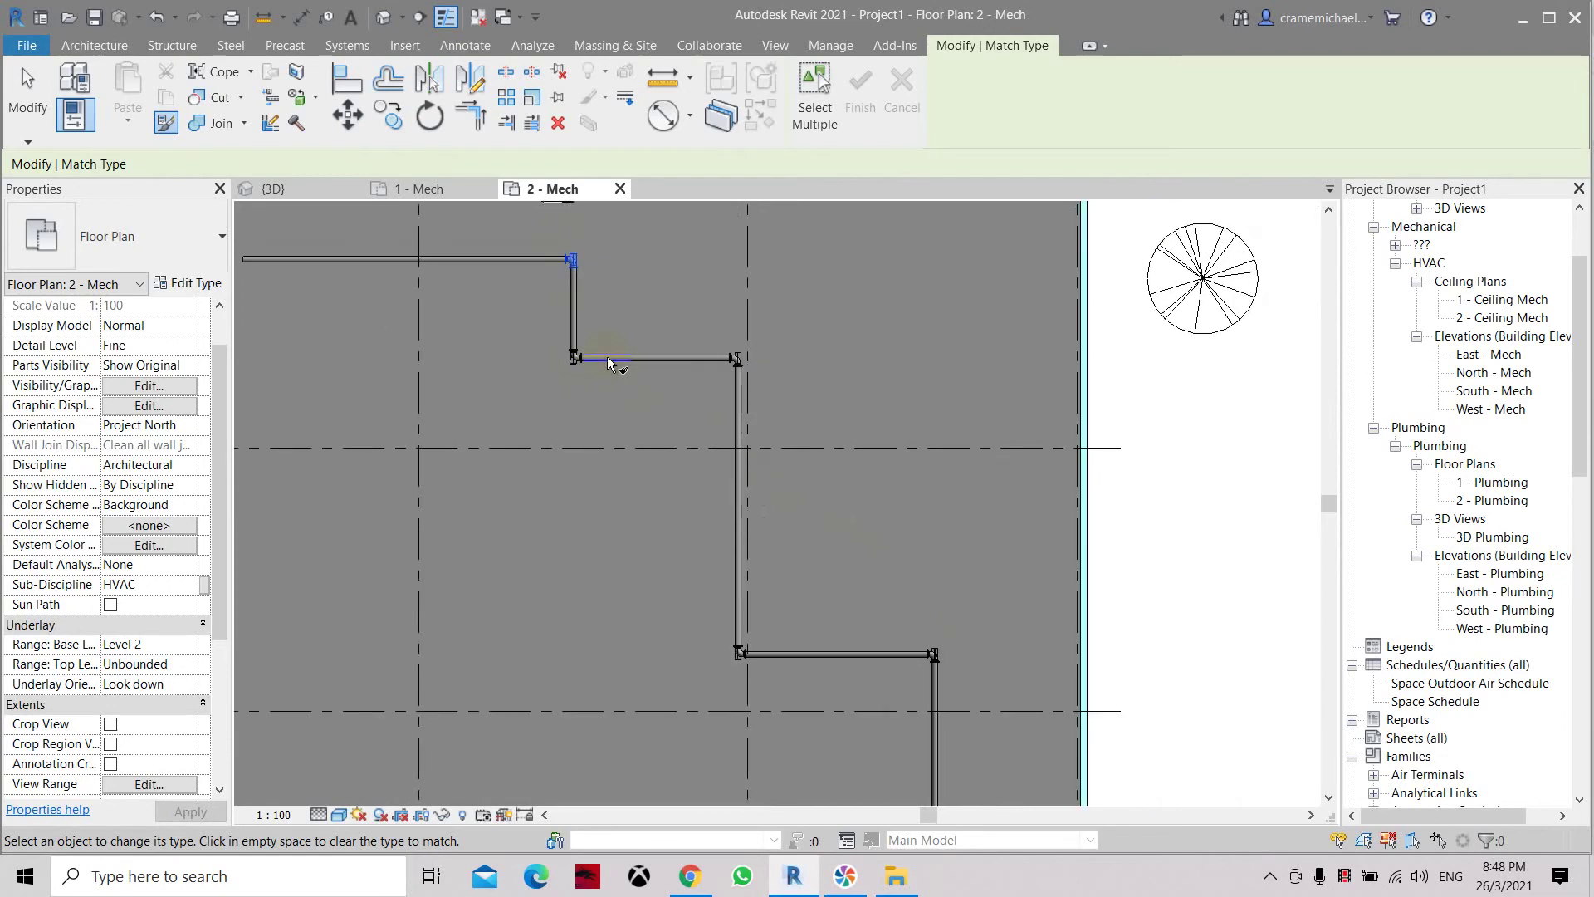
pyautogui.scroll(-1, 607, 356)
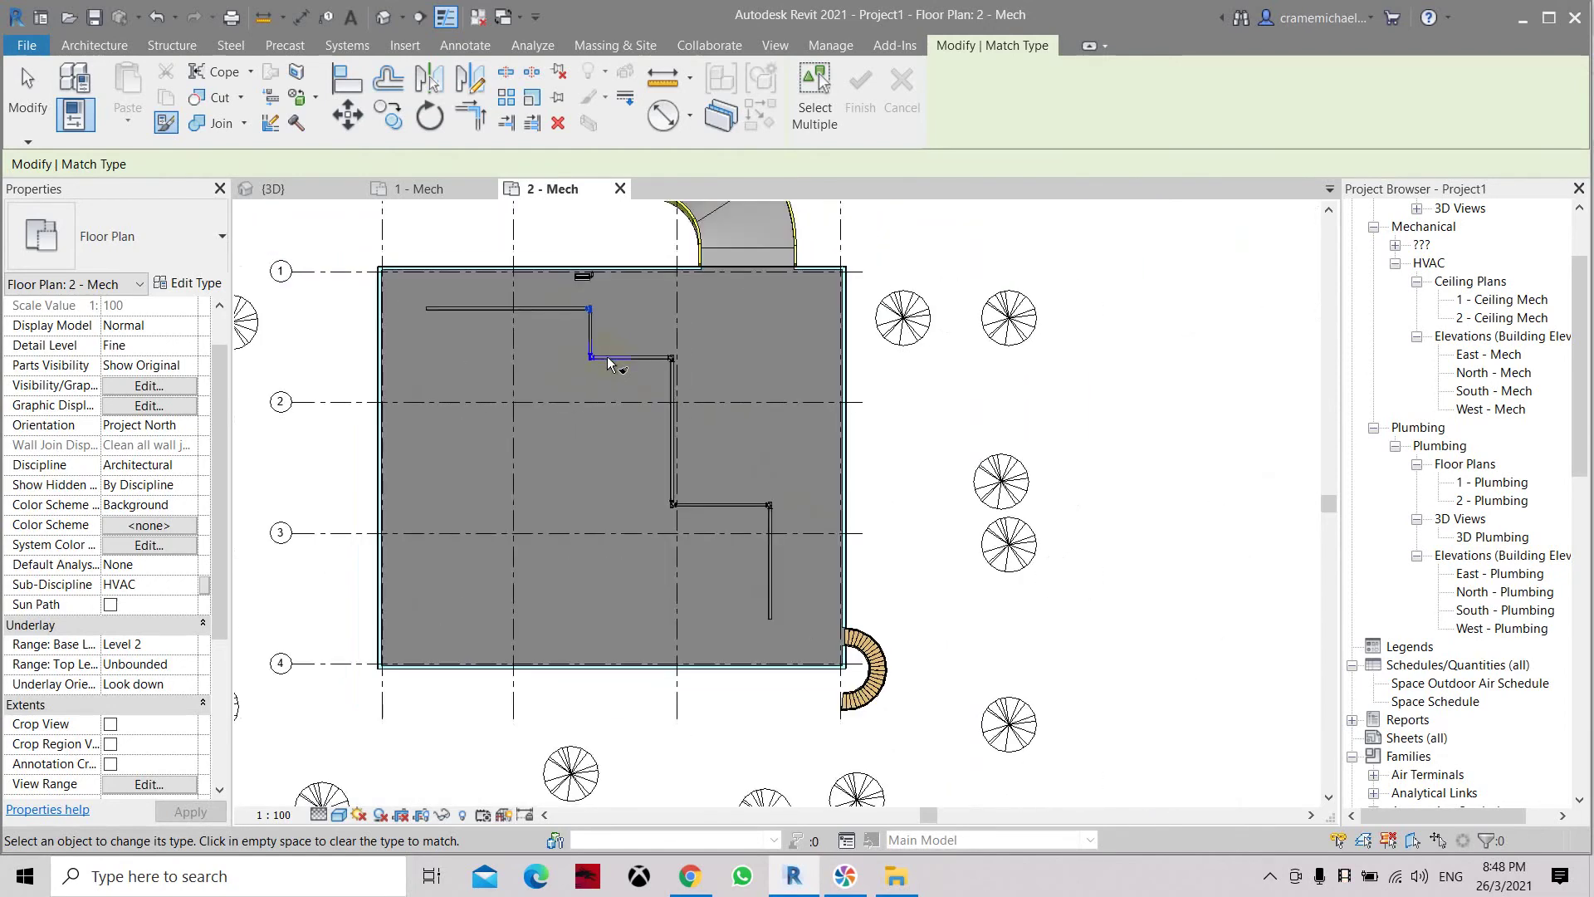
pyautogui.scroll(2, 604, 333)
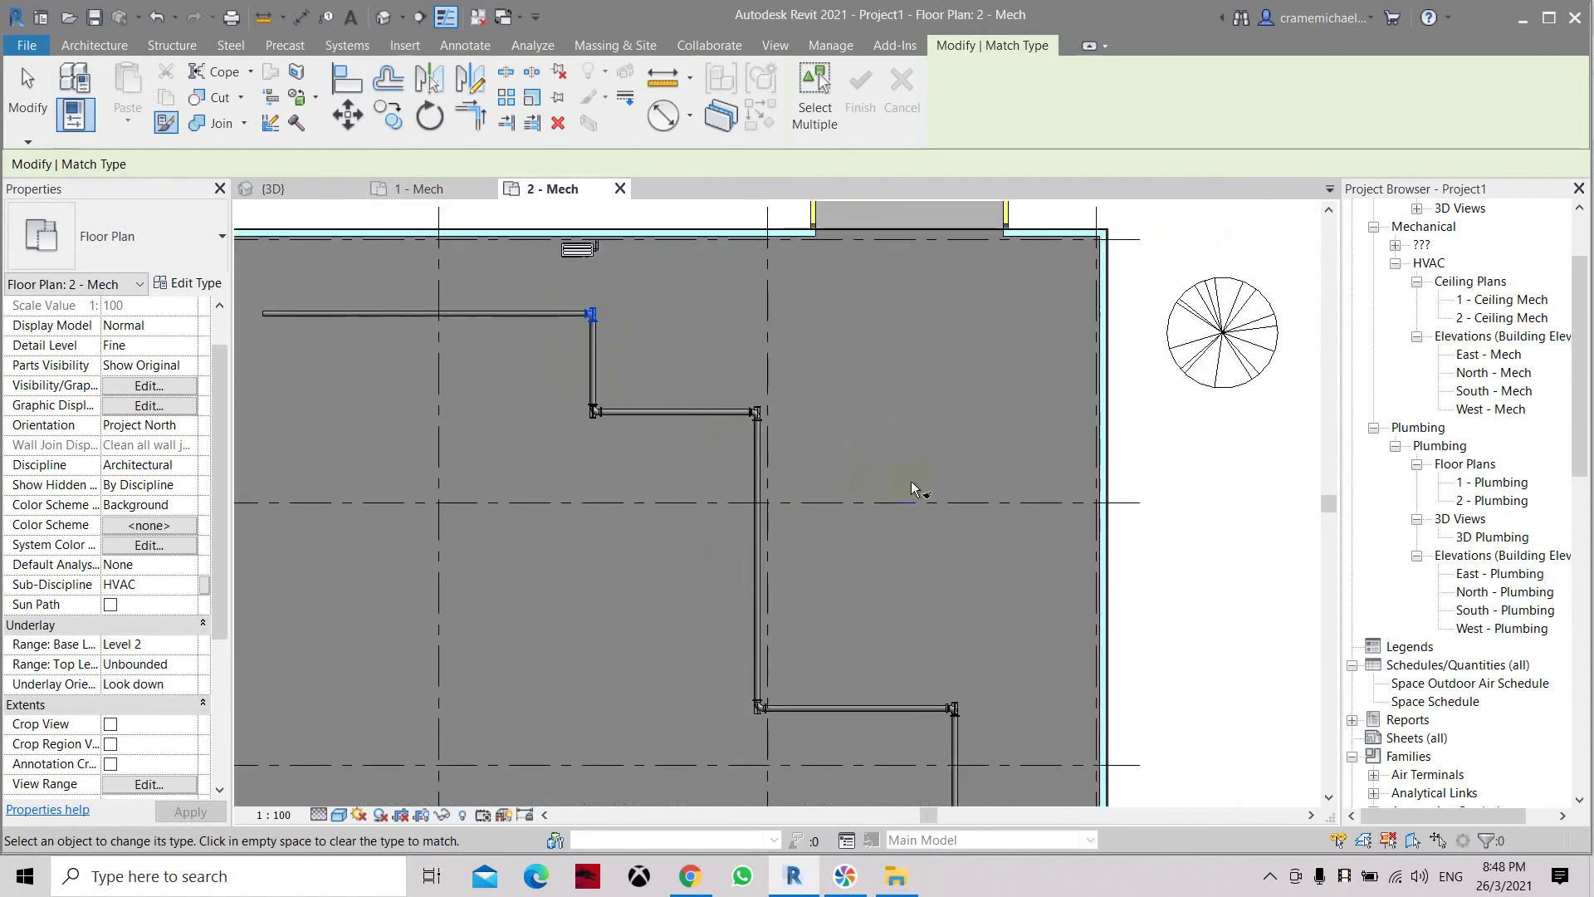
pyautogui.moveTo(927, 510); pyautogui.dragTo(923, 445, button='middle')
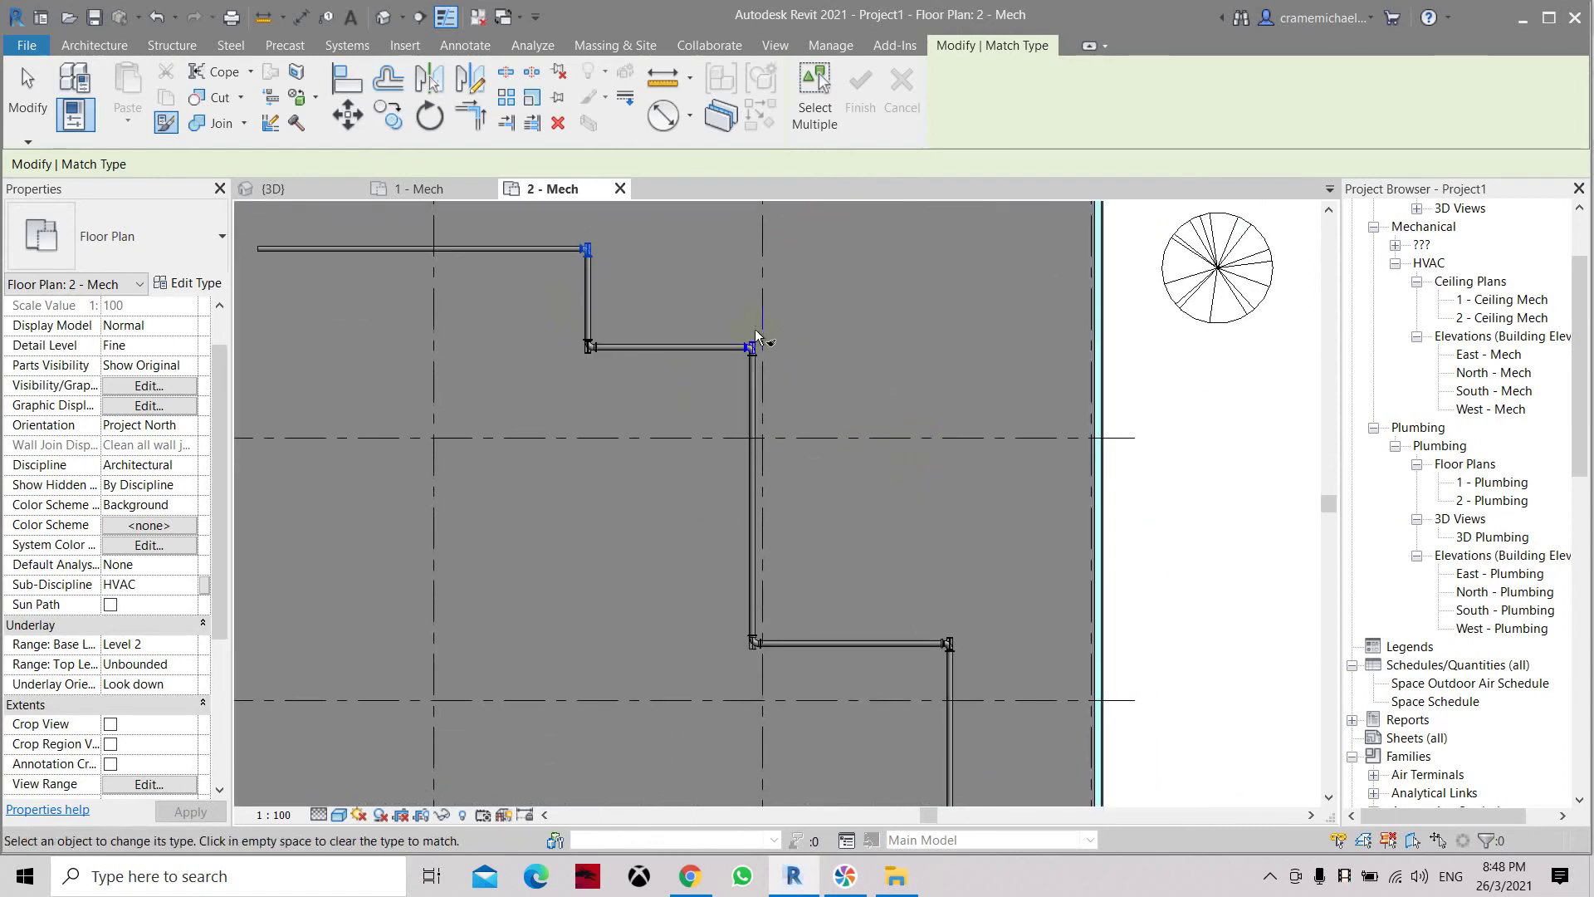
pyautogui.press('Escape')
pyautogui.click(587, 250)
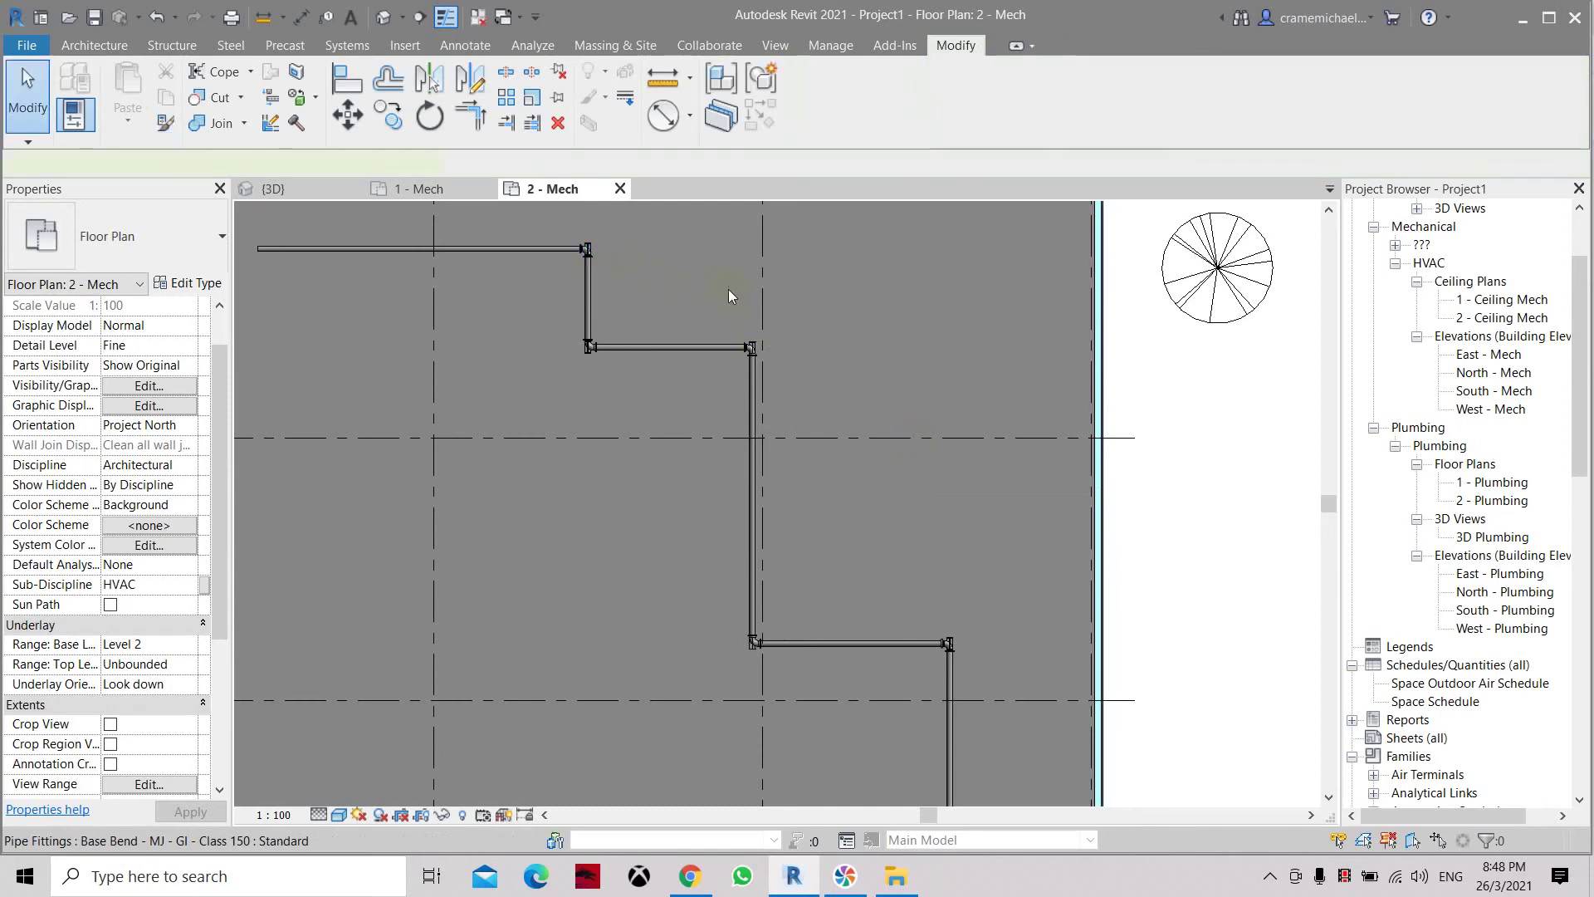
pyautogui.rightClick(588, 246)
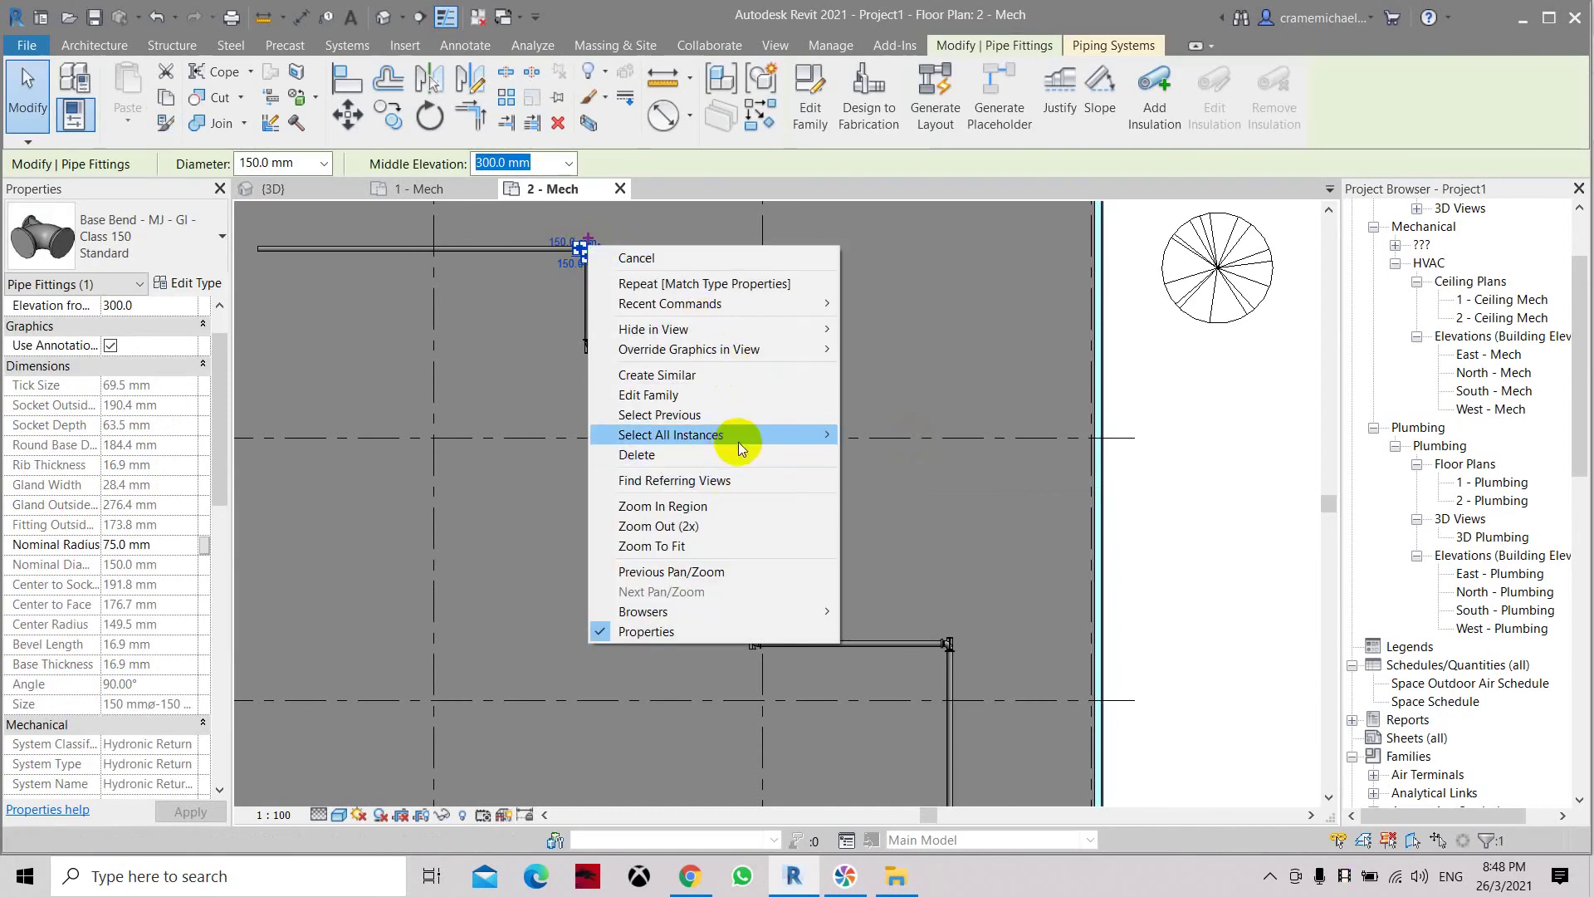
pyautogui.moveTo(821, 442)
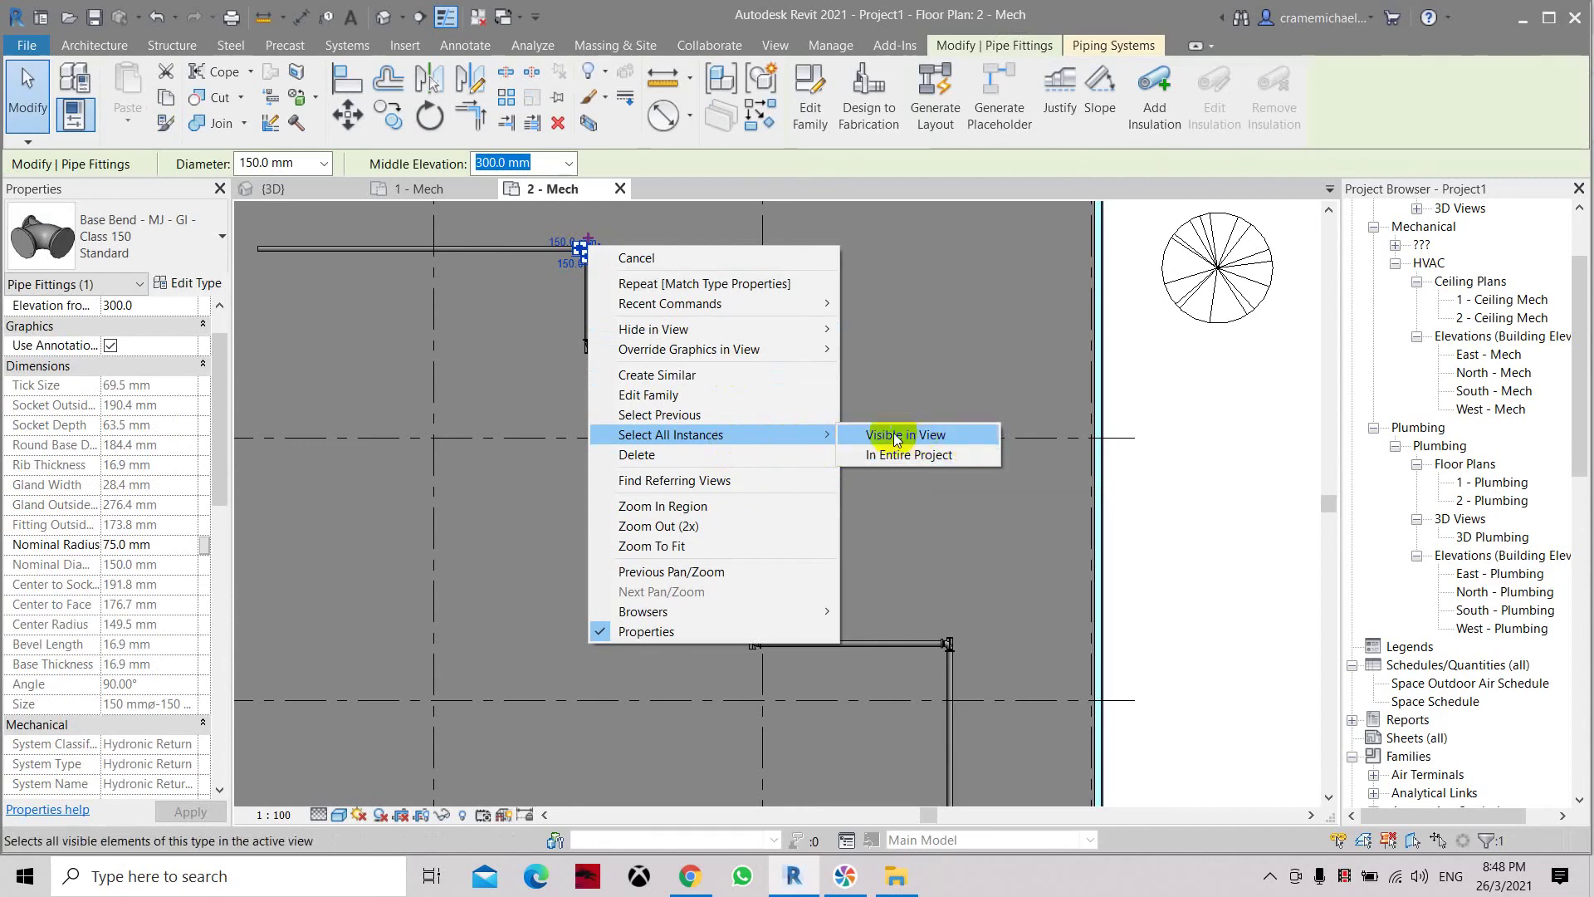
pyautogui.press('Escape')
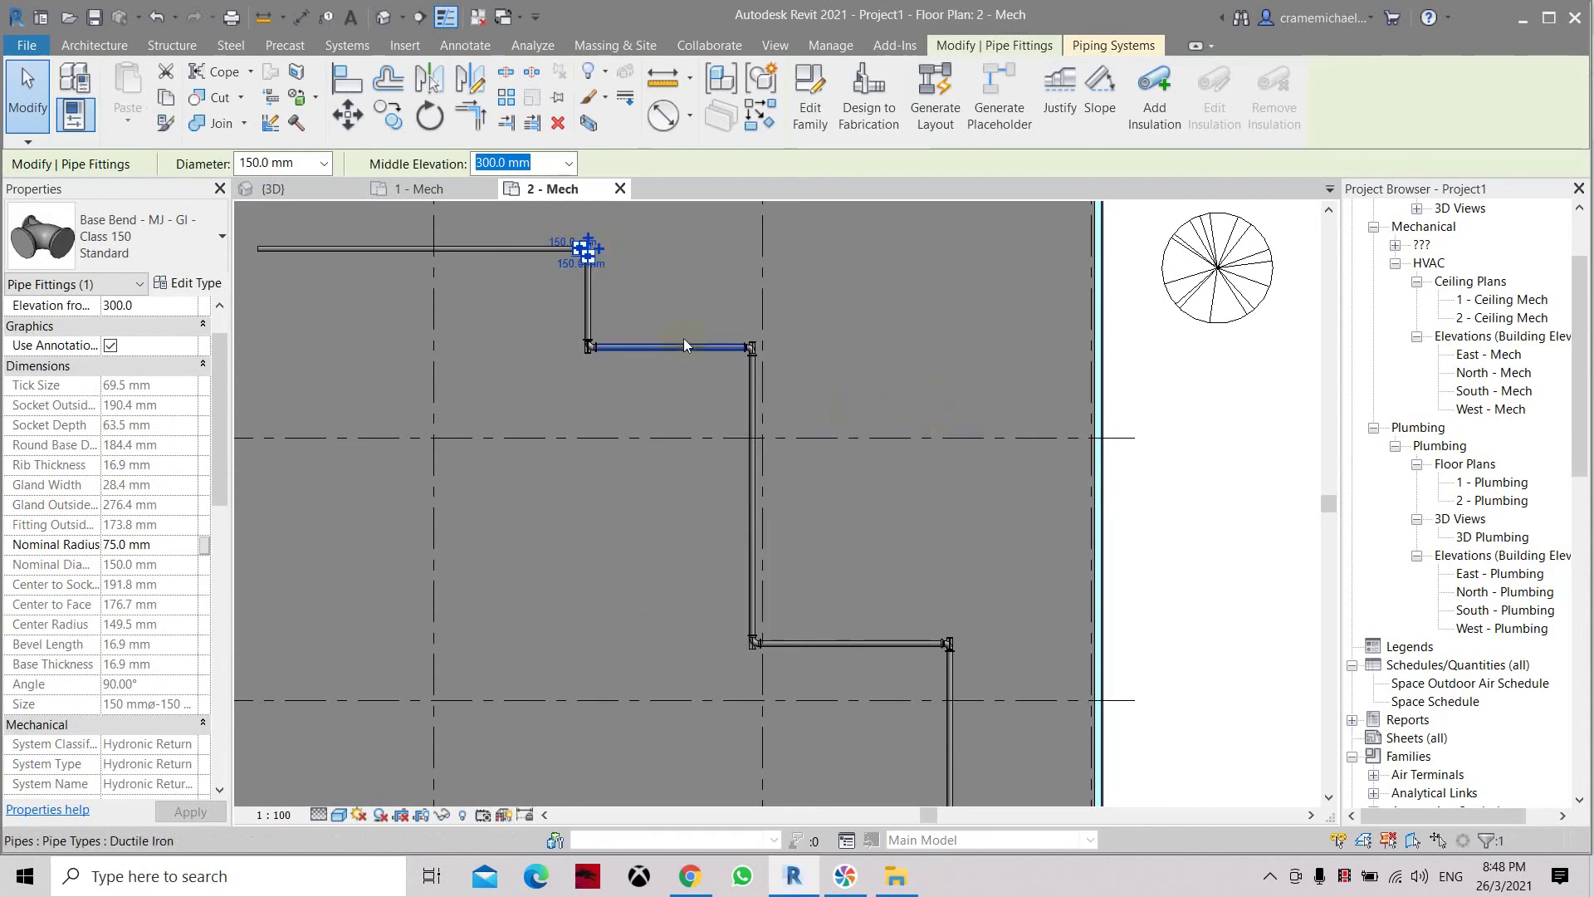
pyautogui.press('Escape')
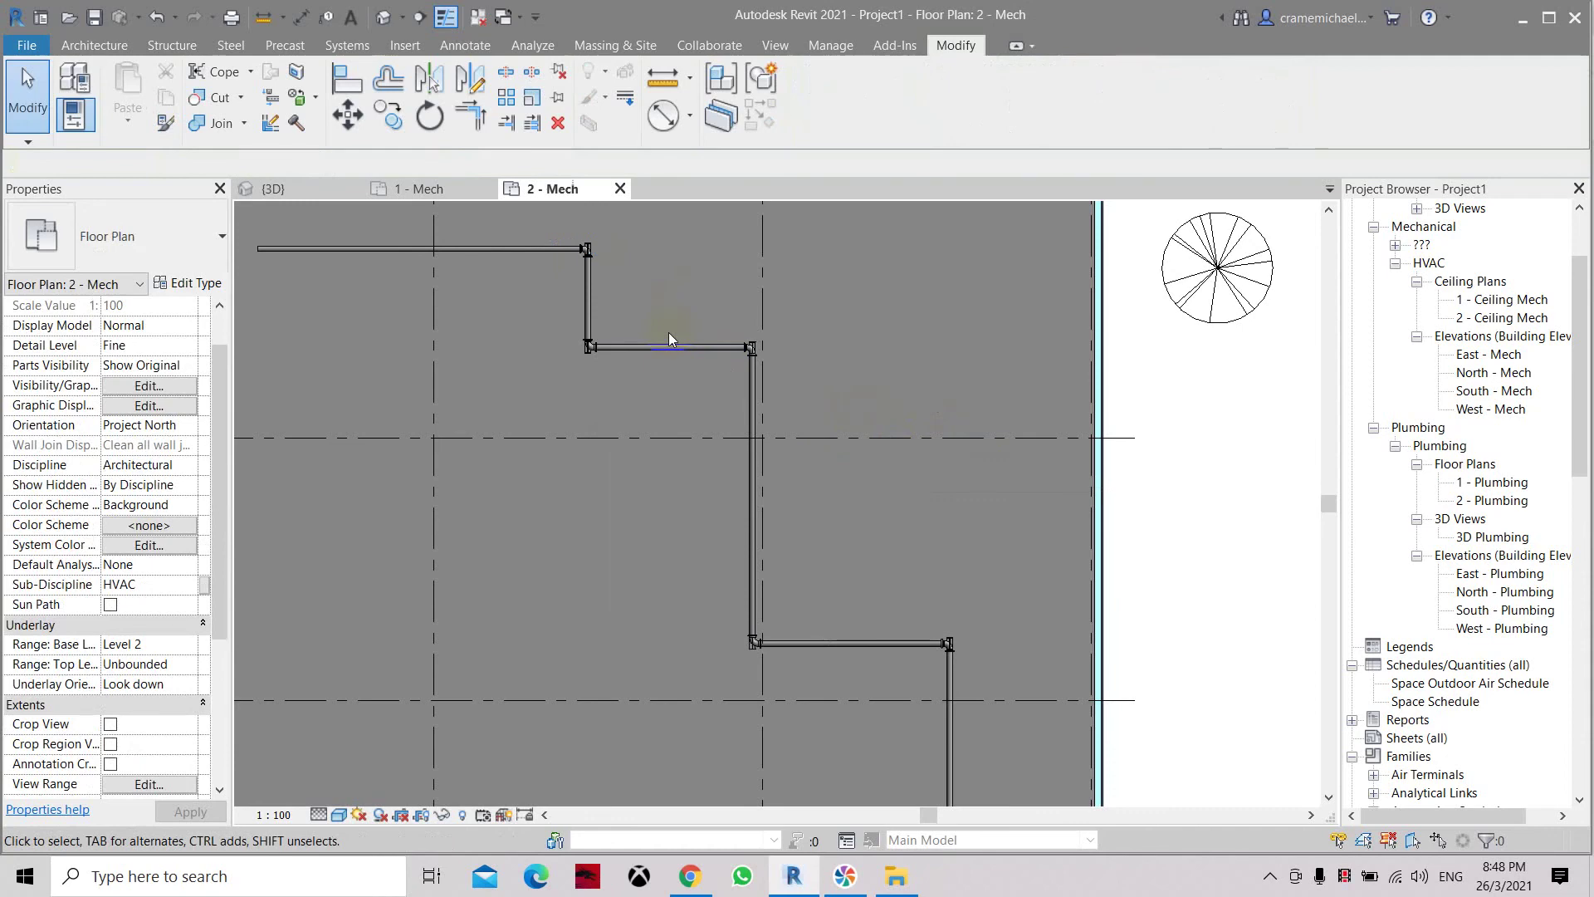